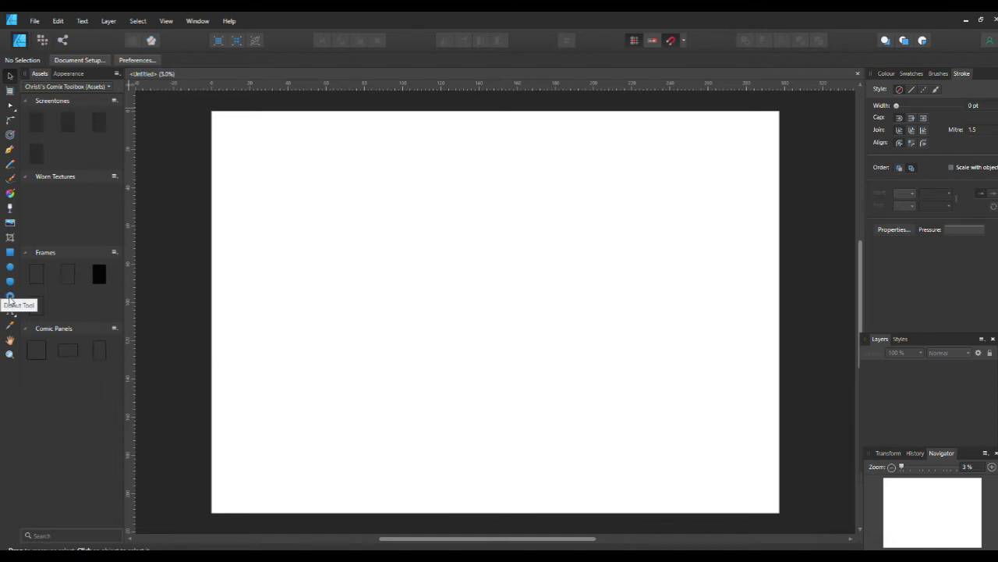
# Draw a donut shape in the page's upper right area and fill it orange (H 37, S 100, L 50)
pyautogui.click(10, 296)
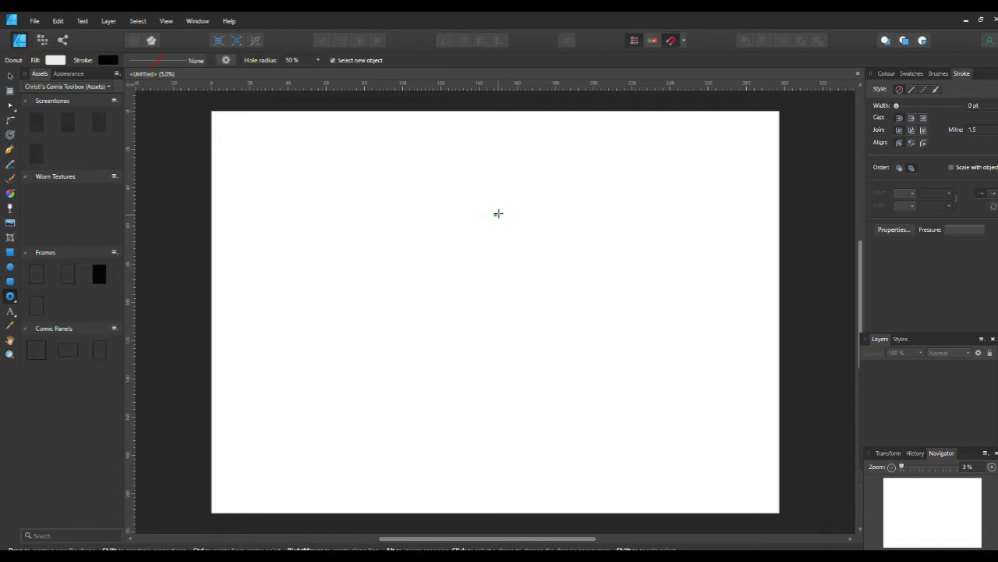
pyautogui.moveTo(554, 151); pyautogui.dragTo(740, 303)
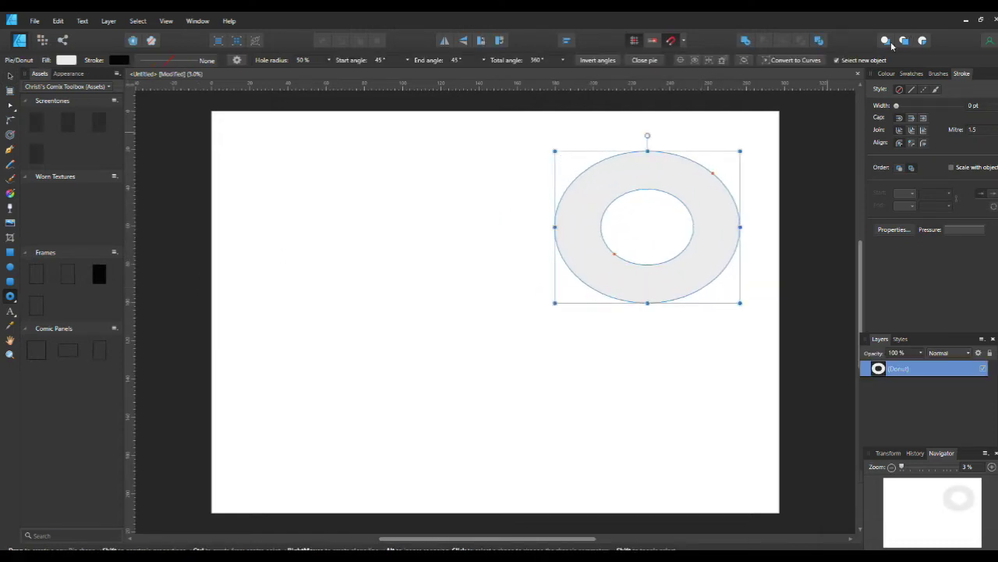
pyautogui.click(886, 74)
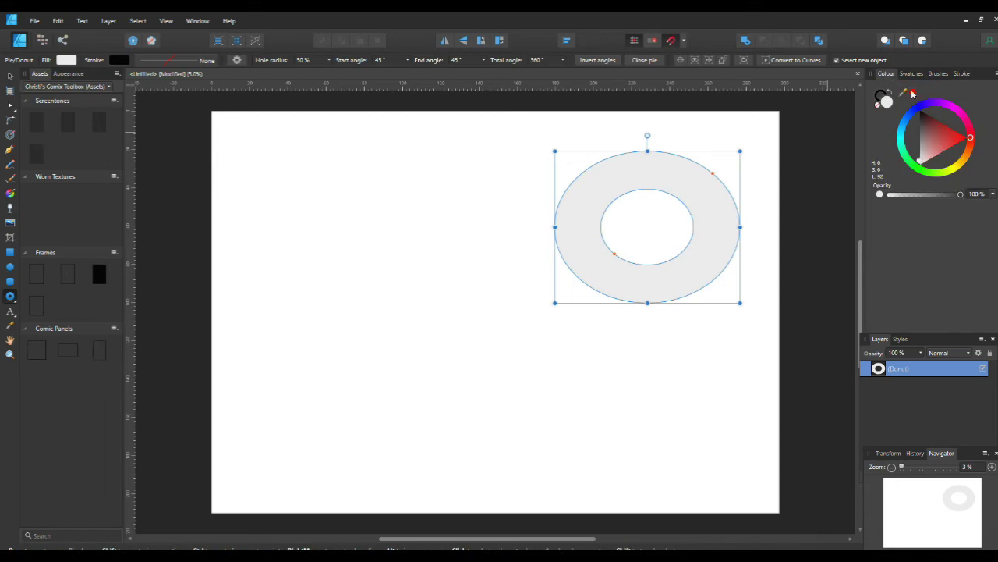
pyautogui.click(967, 164)
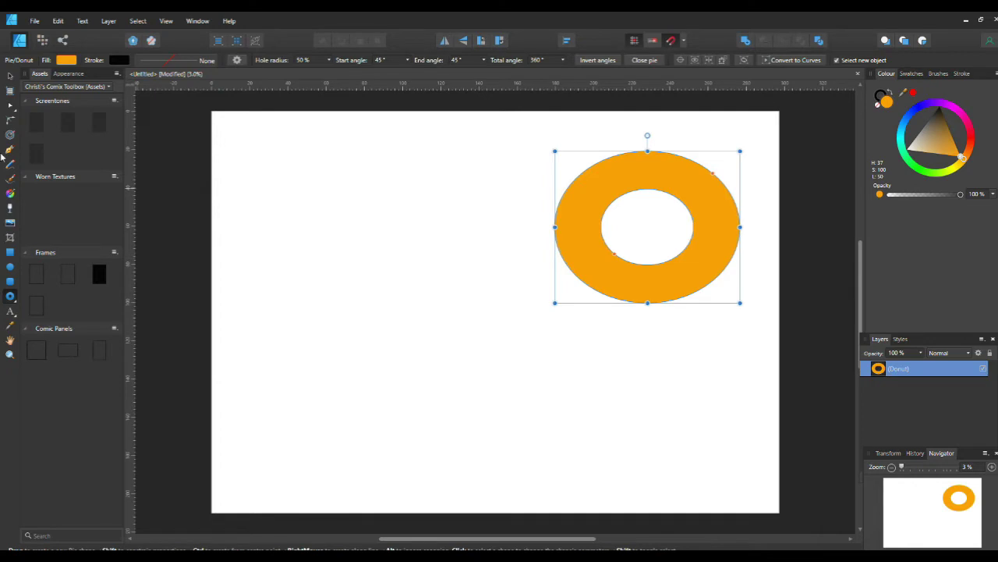
# Draw a trapezoid in the page's upper left area and fill it red (H 8, S 100, L 50)
pyautogui.click(14, 305)
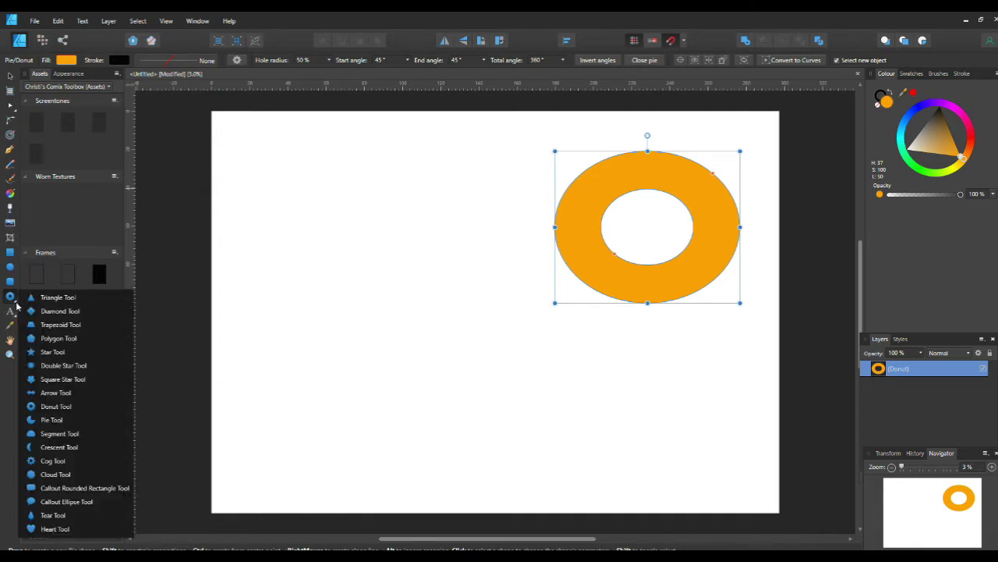
pyautogui.click(78, 328)
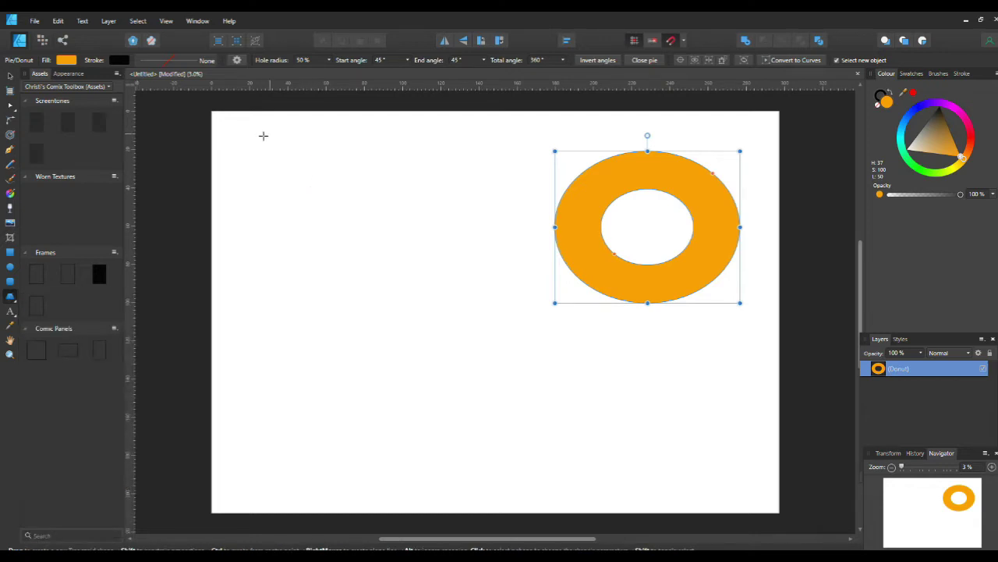
pyautogui.moveTo(256, 137); pyautogui.dragTo(488, 285)
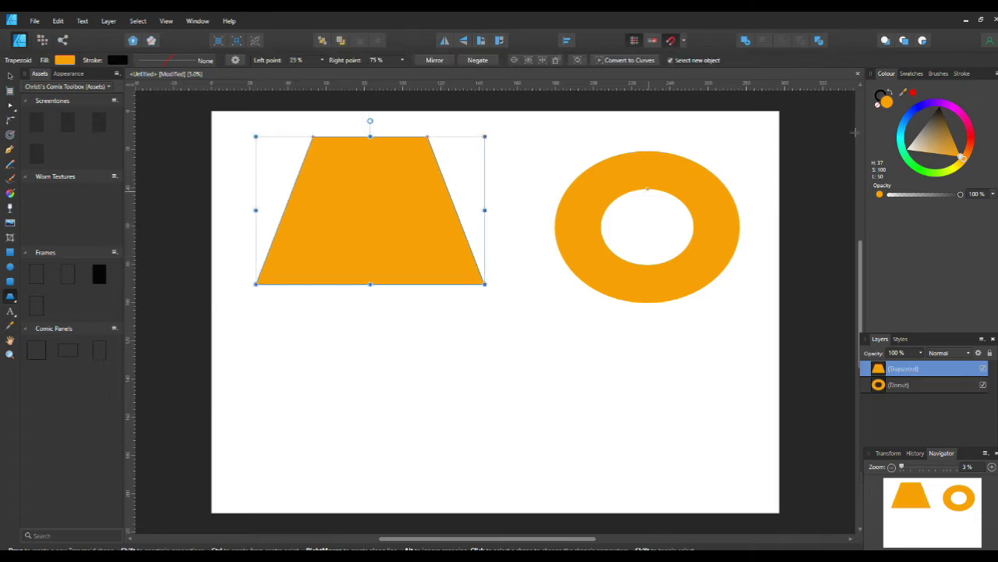
pyautogui.click(970, 145)
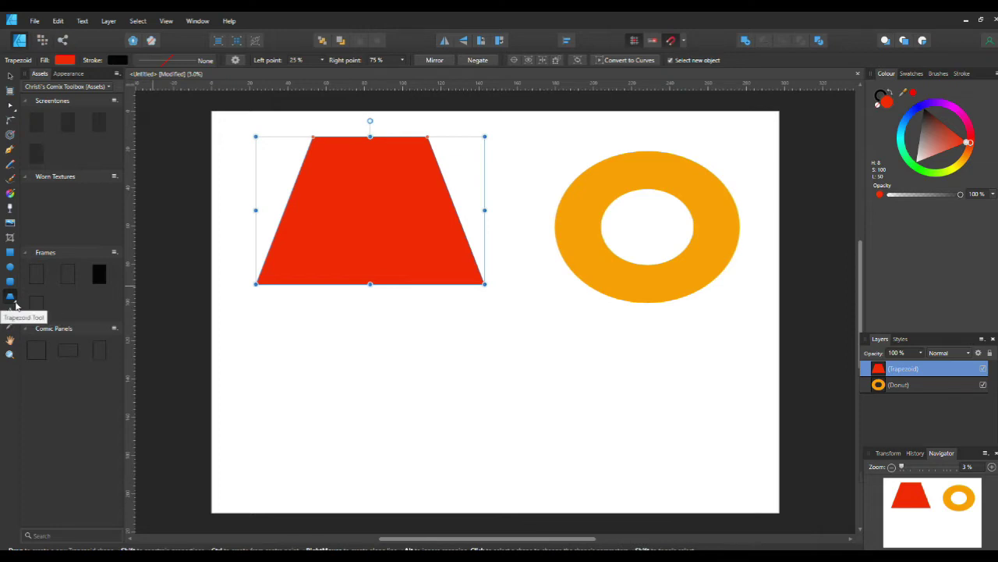
# Draw an ellipse callout below the trapezoid and a heart below the donut
pyautogui.click(16, 306)
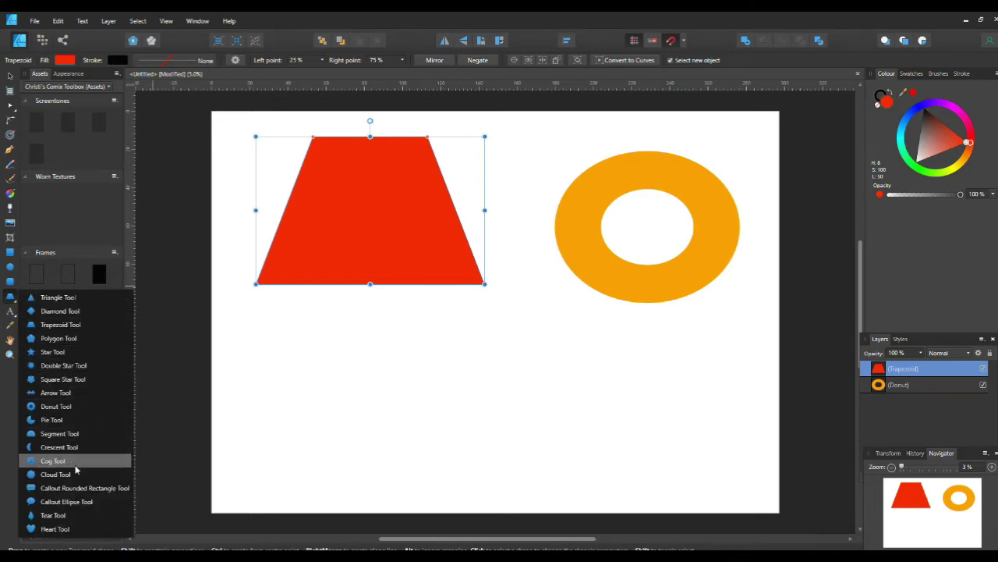
pyautogui.click(80, 502)
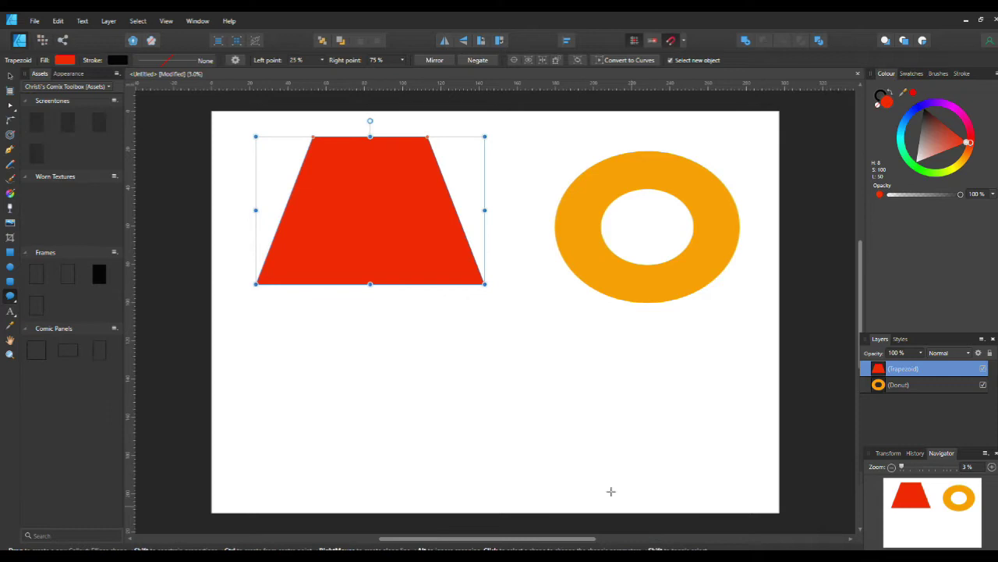
pyautogui.moveTo(267, 332); pyautogui.dragTo(485, 459)
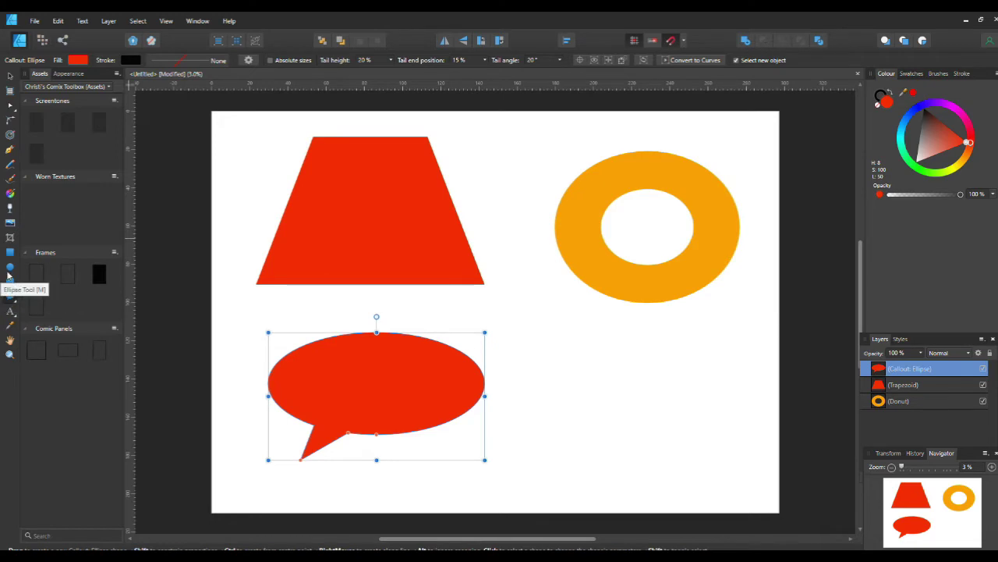
pyautogui.click(10, 298)
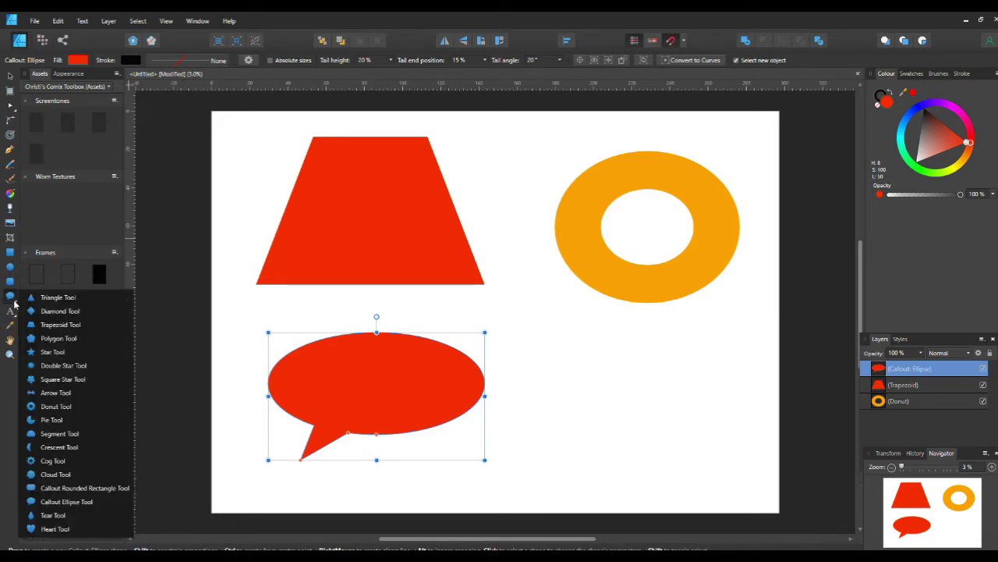
pyautogui.click(66, 535)
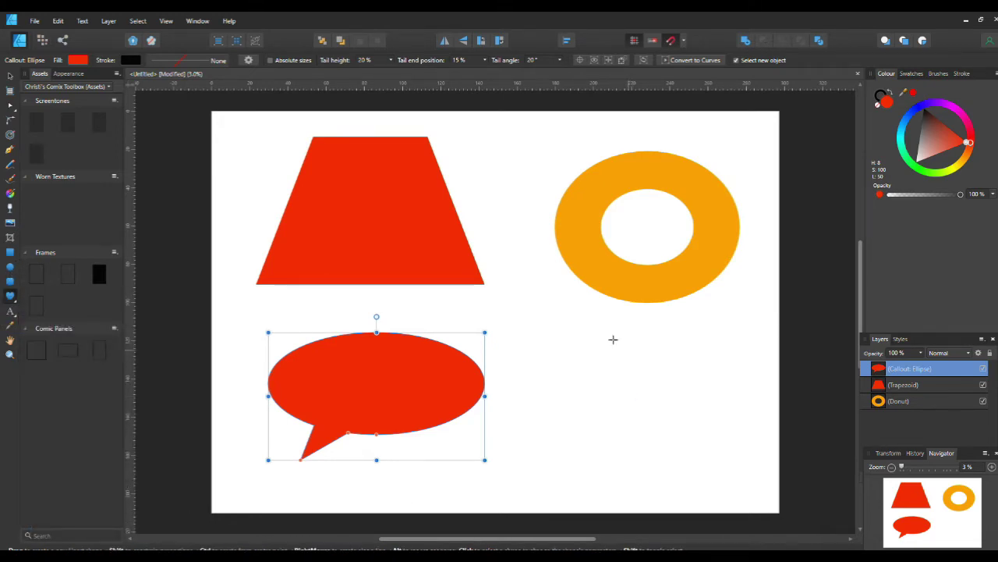
pyautogui.moveTo(576, 328); pyautogui.dragTo(731, 473)
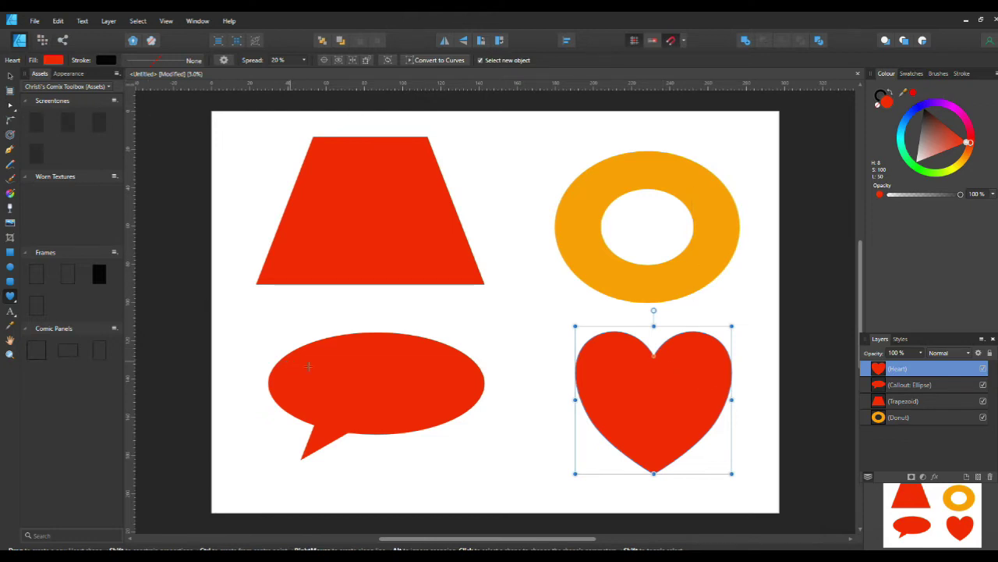
# Recolour the ellipse callout green (H 117, S 100, L 50) and the trapezoid blue (H 225, S 100, L 50)
pyautogui.click(350, 378)
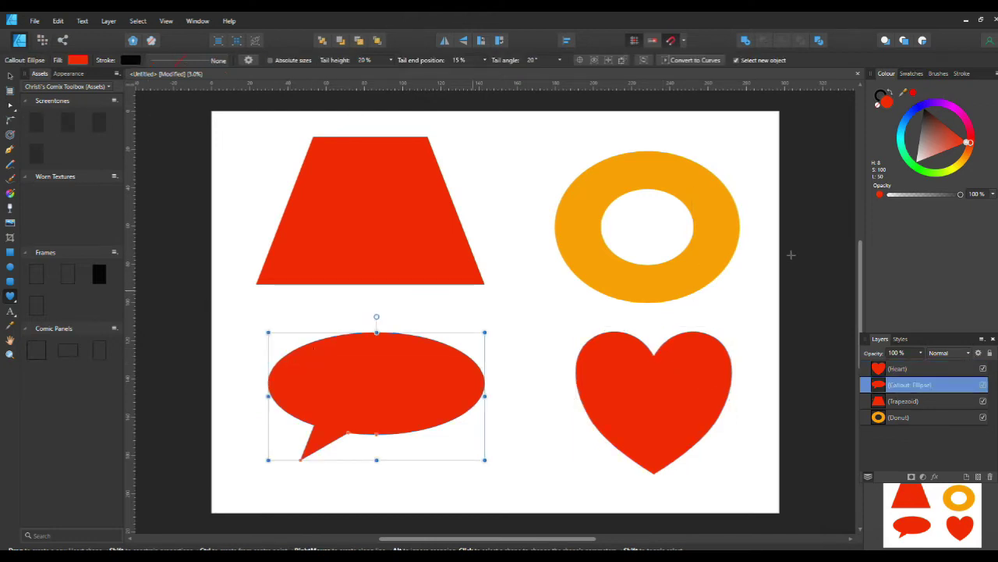
pyautogui.click(918, 172)
pyautogui.click(363, 207)
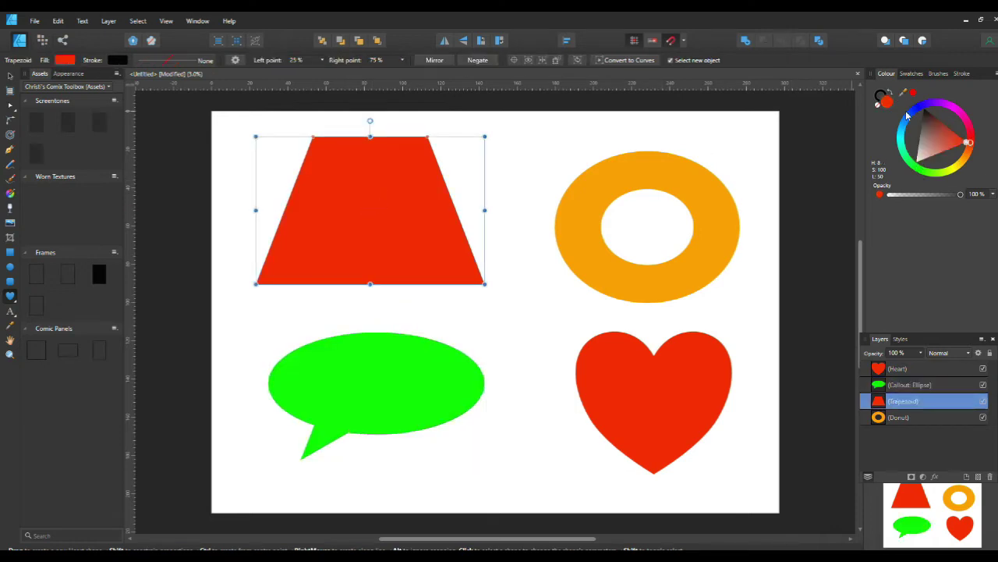
pyautogui.click(911, 115)
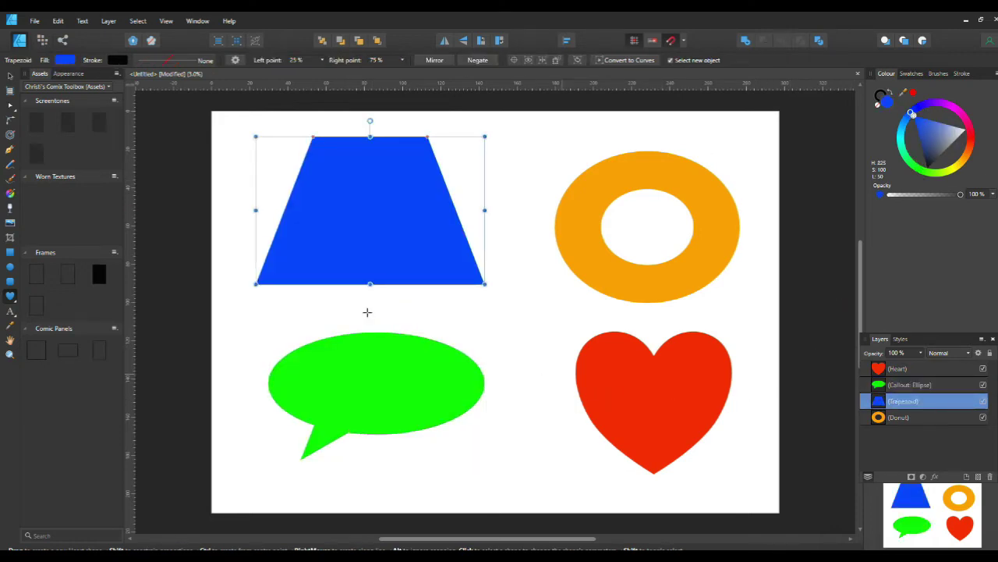
# Reposition the heart and the ellipse callout with the Move tool, keeping both in the page's lower half
pyautogui.click(10, 76)
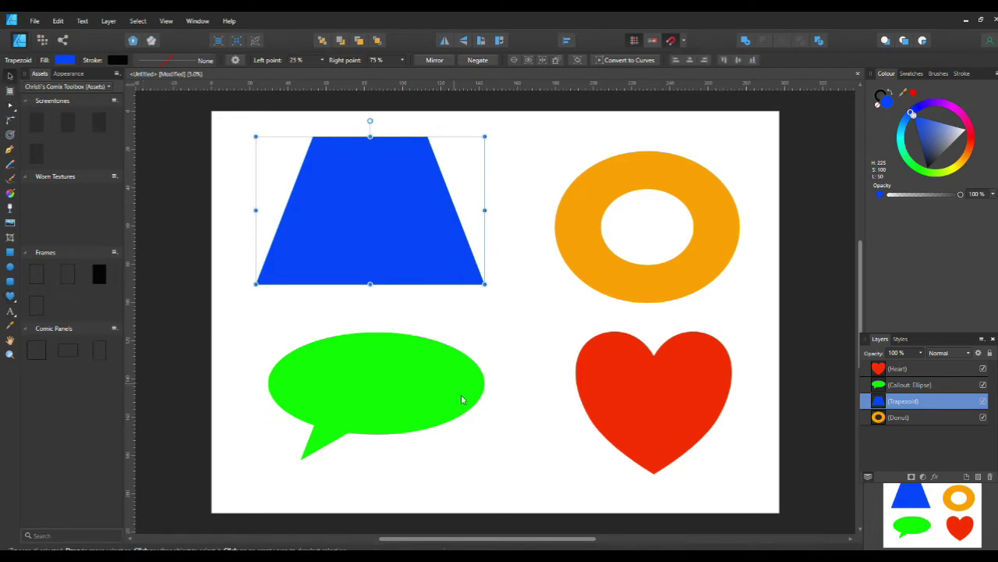
pyautogui.moveTo(646, 415); pyautogui.dragTo(622, 464)
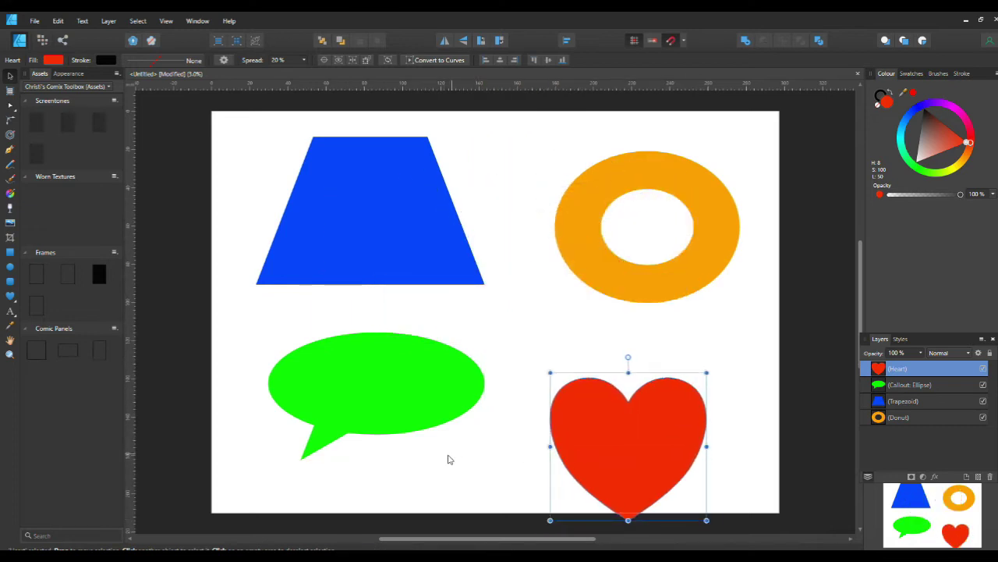
pyautogui.moveTo(428, 431); pyautogui.dragTo(407, 477)
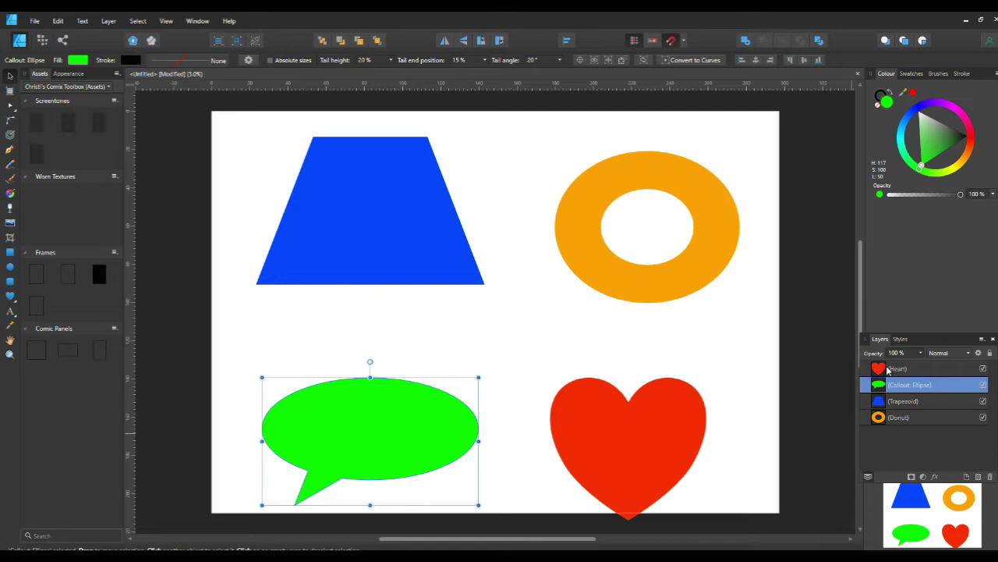
pyautogui.click(641, 465)
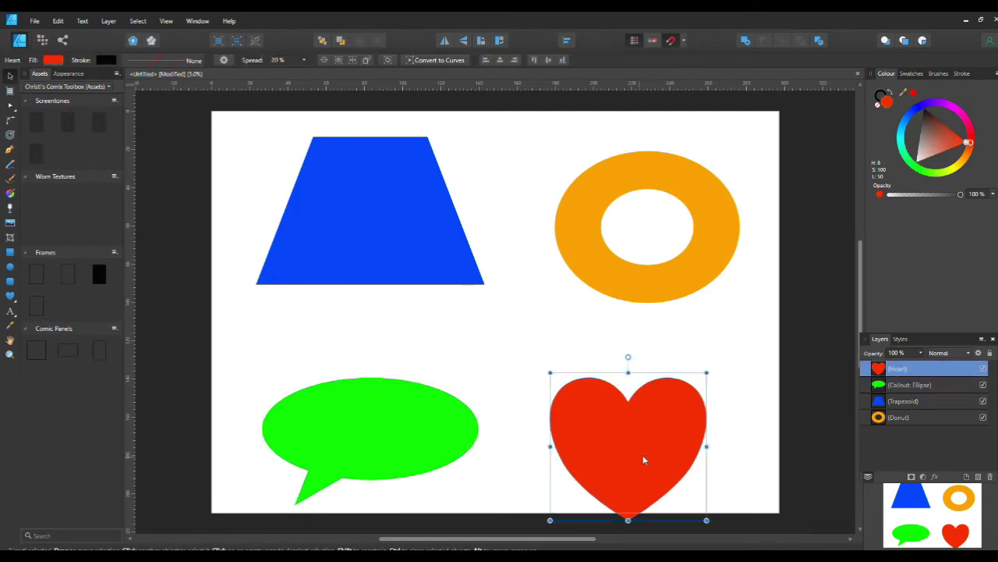
pyautogui.moveTo(644, 459); pyautogui.dragTo(654, 427)
pyautogui.moveTo(419, 432); pyautogui.dragTo(419, 412)
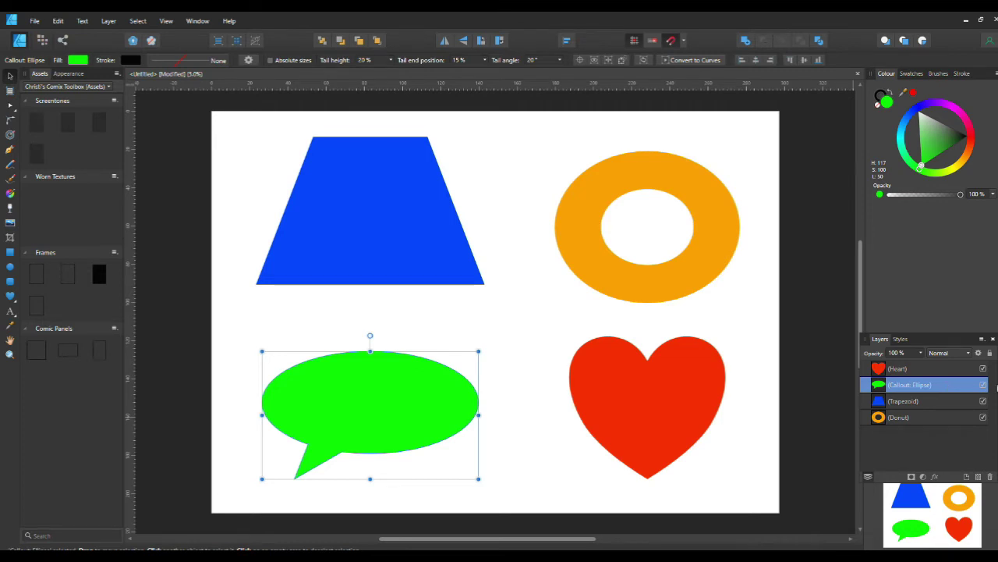
# Hide the ellipse callout layer and show it again
pyautogui.click(984, 386)
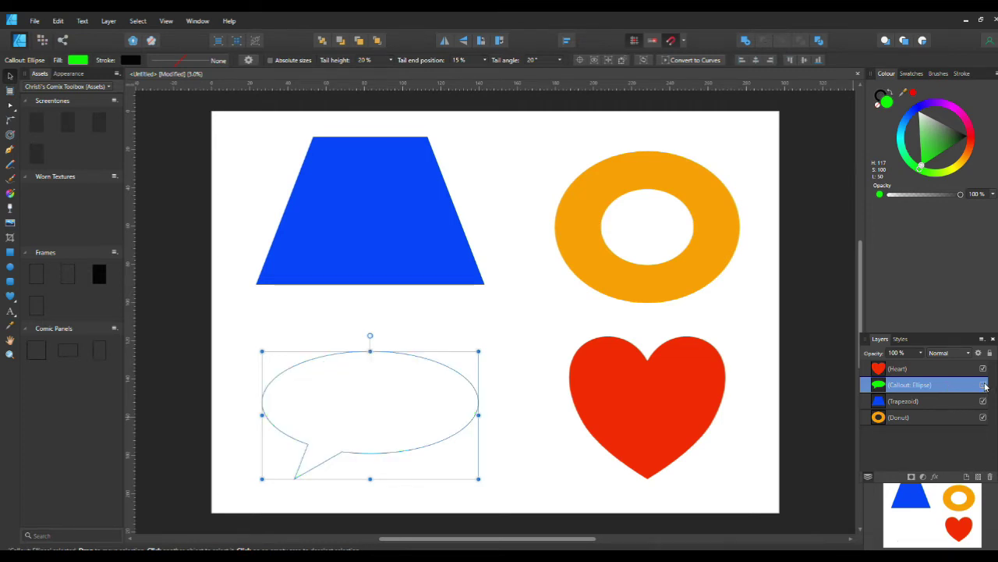
pyautogui.click(984, 385)
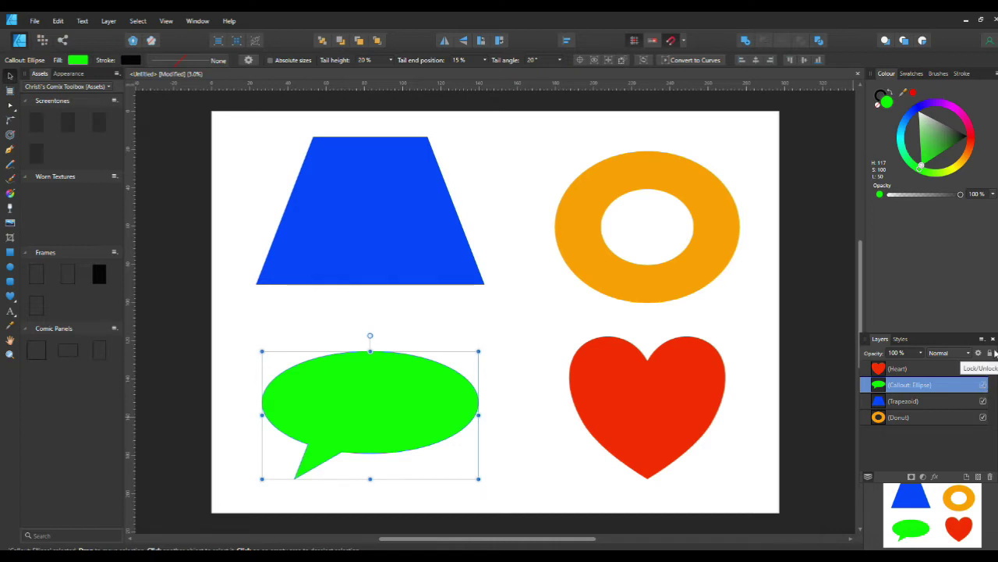
# Test locking and unlocking the ellipse callout layer, and reposition the heart below the donut
pyautogui.click(990, 353)
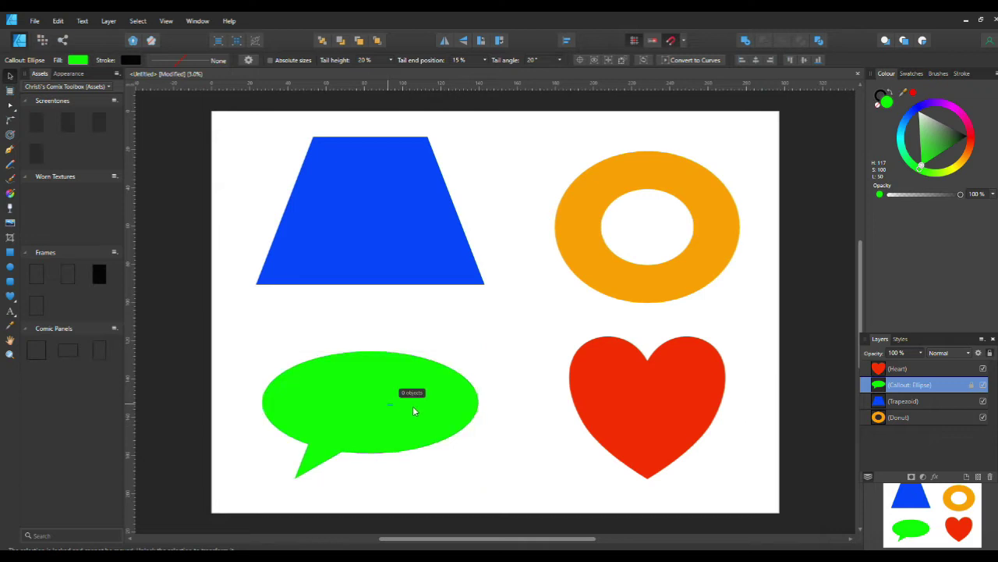
pyautogui.click(368, 400)
pyautogui.moveTo(605, 392); pyautogui.dragTo(691, 415)
pyautogui.click(353, 413)
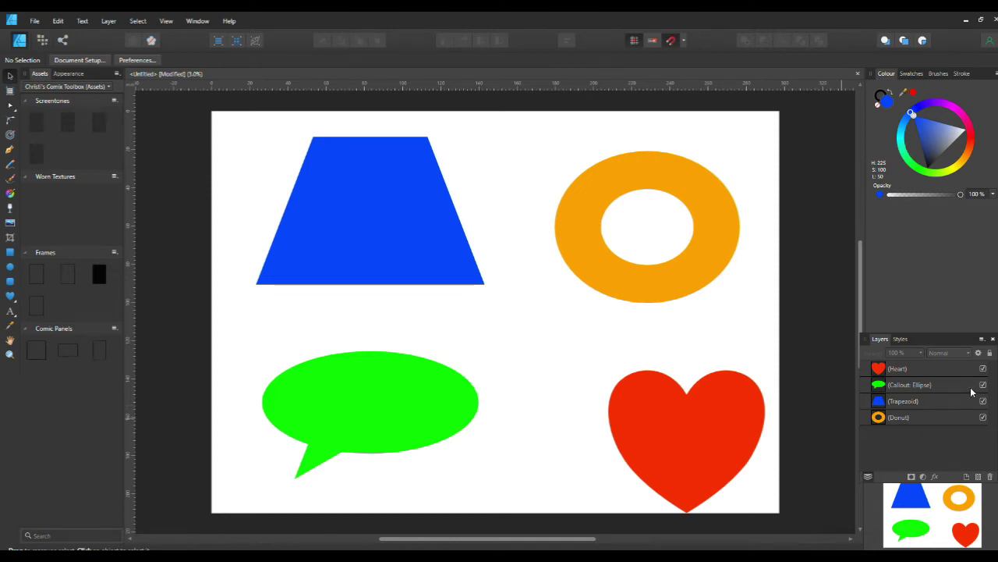
pyautogui.moveTo(700, 437); pyautogui.dragTo(654, 407)
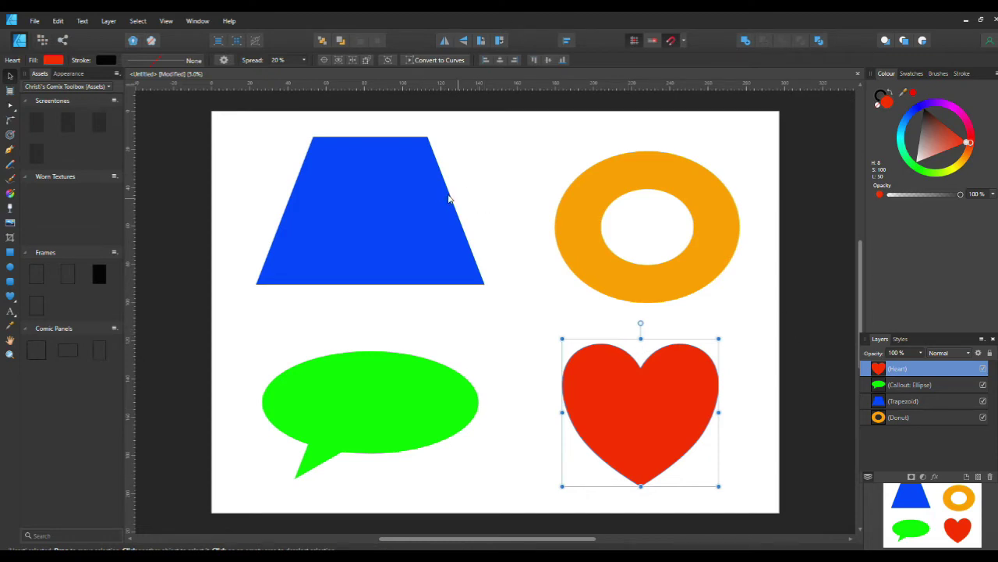
# Apply a linear gradient to the trapezoid with the Fill tool, running from its top edge to its bottom edge
pyautogui.click(373, 167)
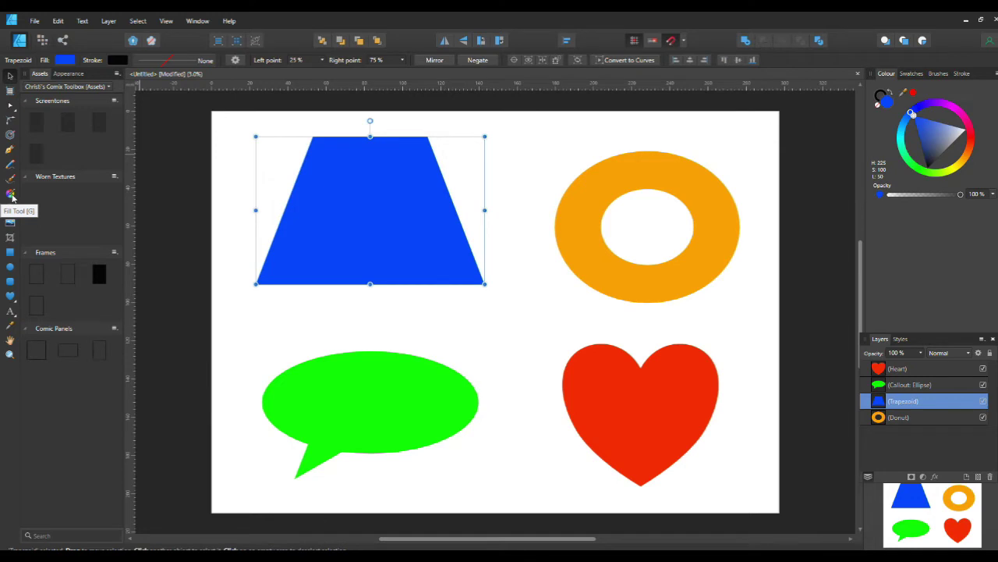
pyautogui.click(11, 195)
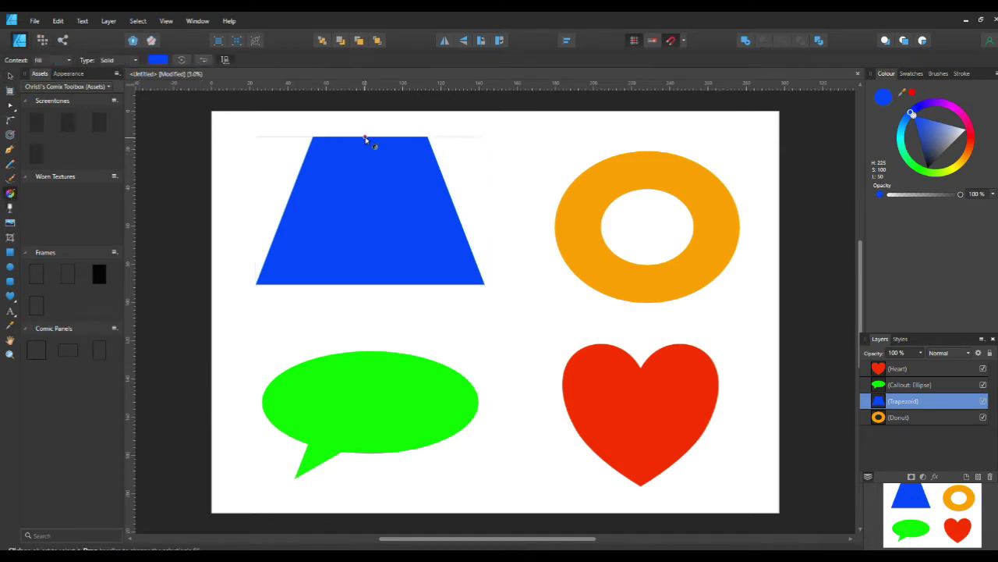
pyautogui.moveTo(364, 137); pyautogui.dragTo(369, 285)
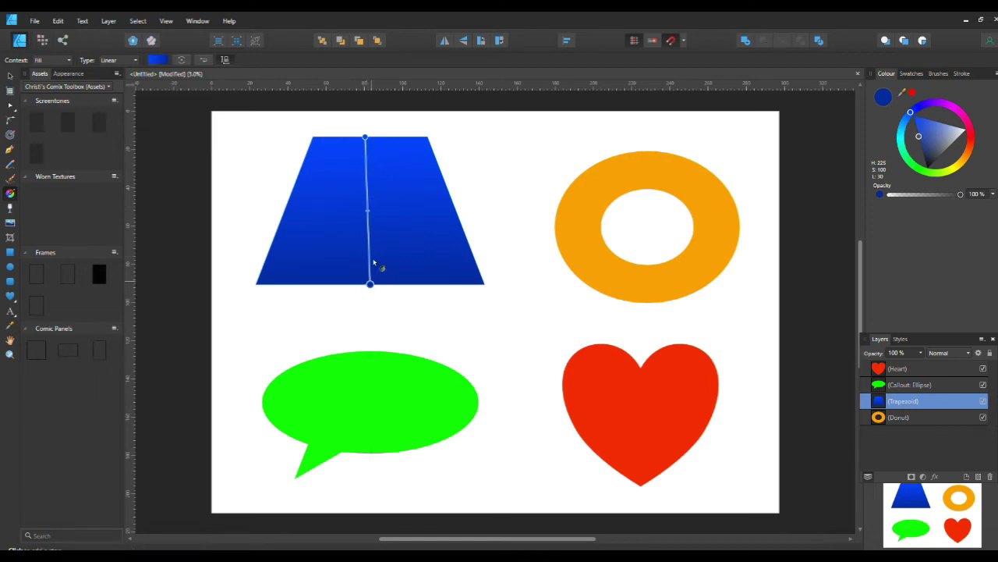
# Shift the trapezoid gradient's midpoint to about 60% of the way down and set its bottom stop to olive yellow (H 57, S 100, L 30)
pyautogui.click(365, 137)
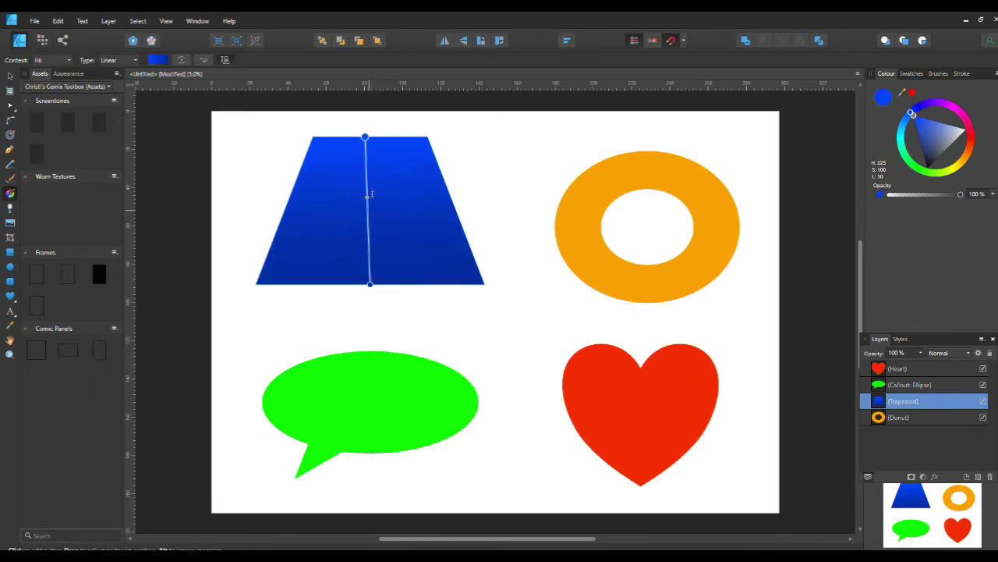
pyautogui.moveTo(368, 210)
pyautogui.mouseDown()
pyautogui.moveTo(367, 273)
pyautogui.moveTo(365, 152)
pyautogui.mouseUp()
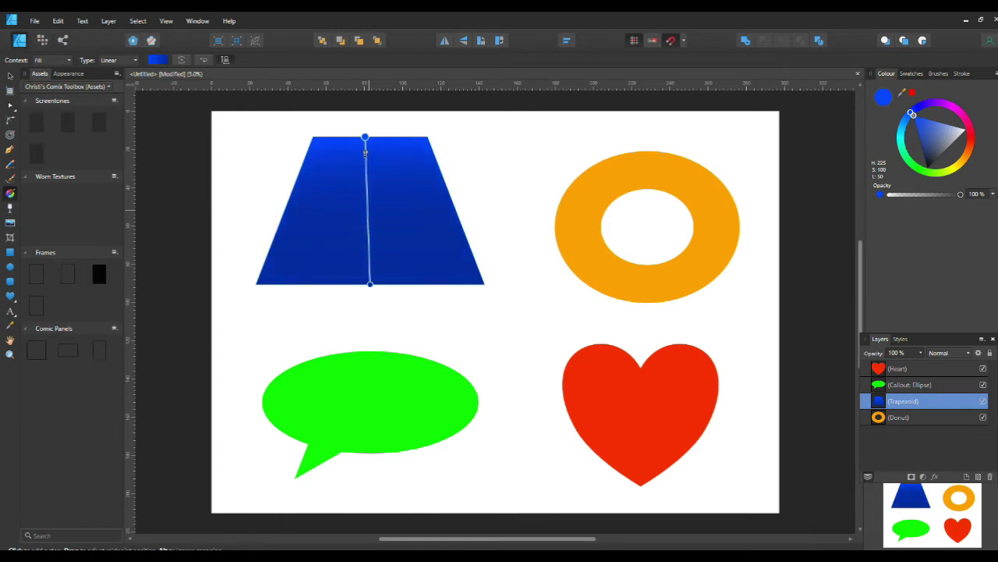
pyautogui.moveTo(367, 203)
pyautogui.mouseDown()
pyautogui.moveTo(369, 257)
pyautogui.moveTo(368, 173)
pyautogui.moveTo(368, 228)
pyautogui.mouseUp()
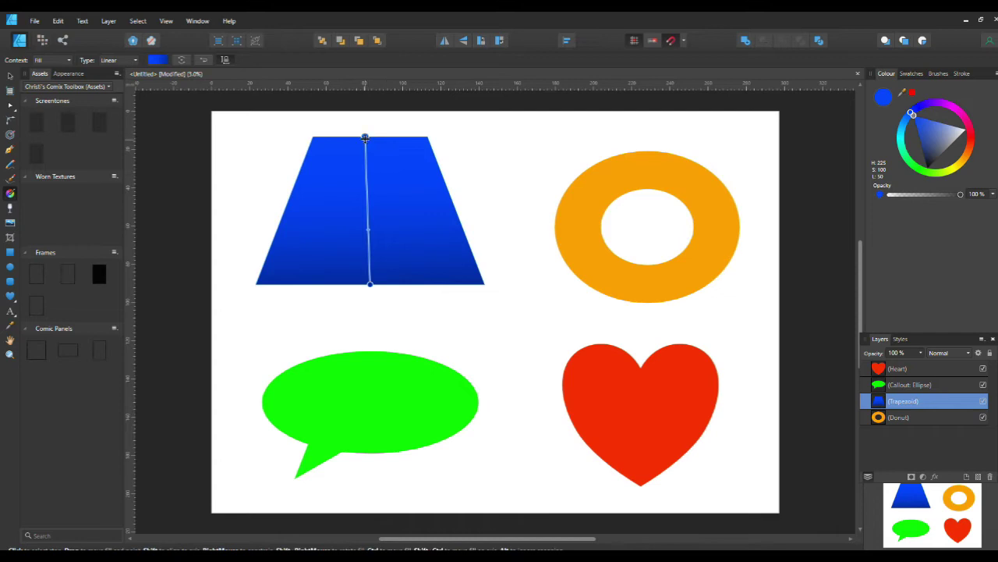
pyautogui.click(371, 284)
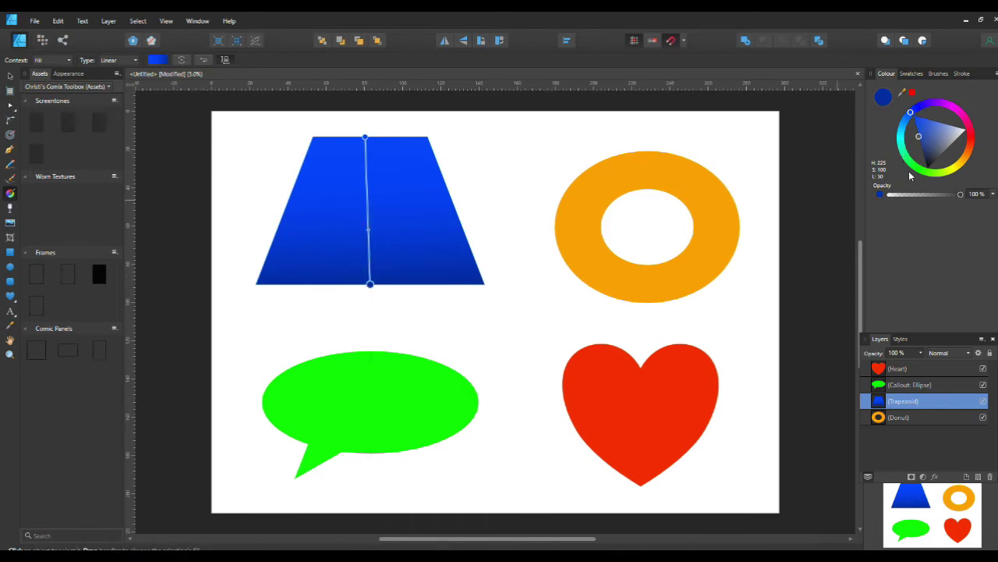
pyautogui.click(958, 172)
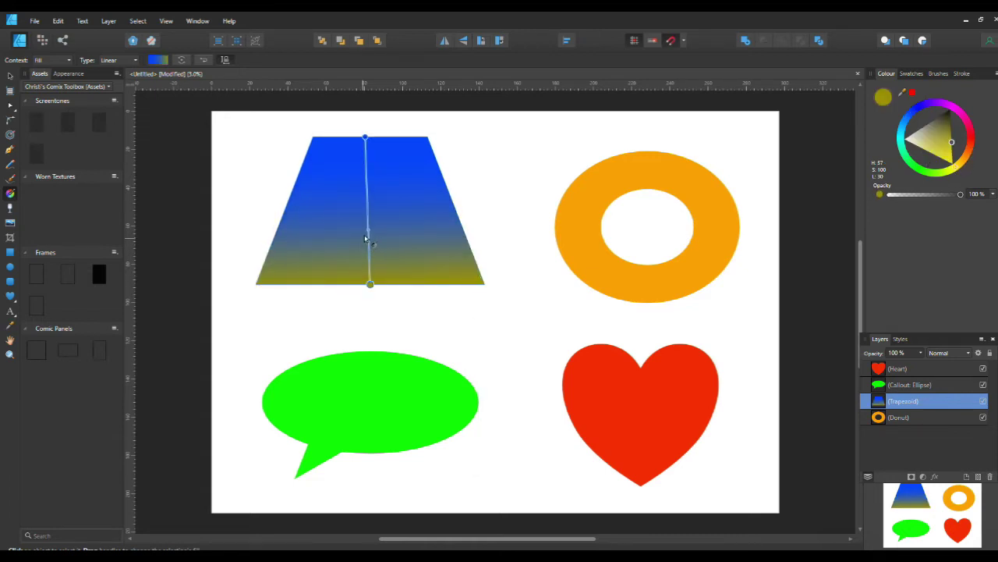
# Add a colour stop near the middle of the trapezoid's gradient and set it to magenta (H 304, S 70, L 45)
pyautogui.moveTo(368, 227)
pyautogui.mouseDown()
pyautogui.moveTo(377, 164)
pyautogui.moveTo(375, 229)
pyautogui.mouseUp()
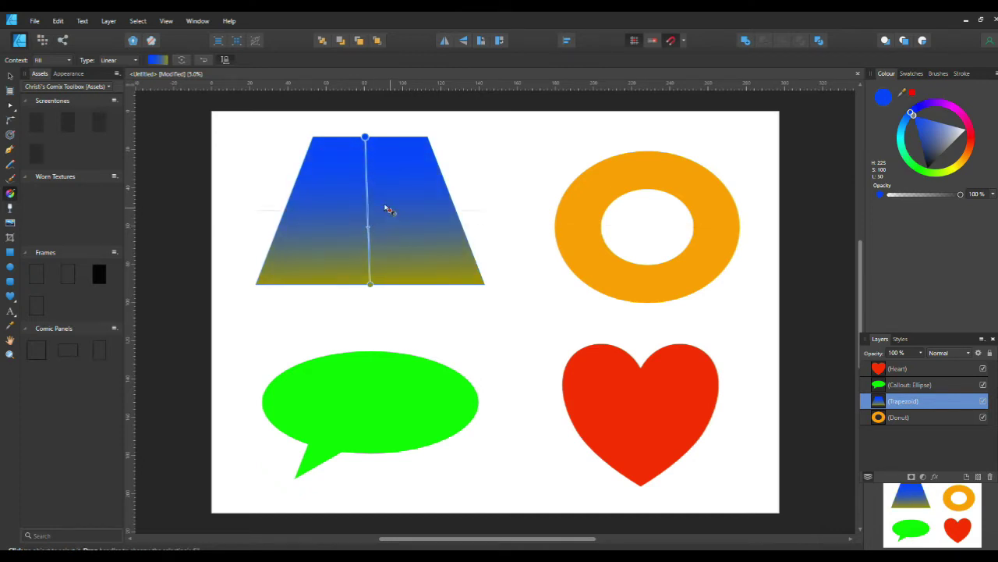
pyautogui.click(367, 206)
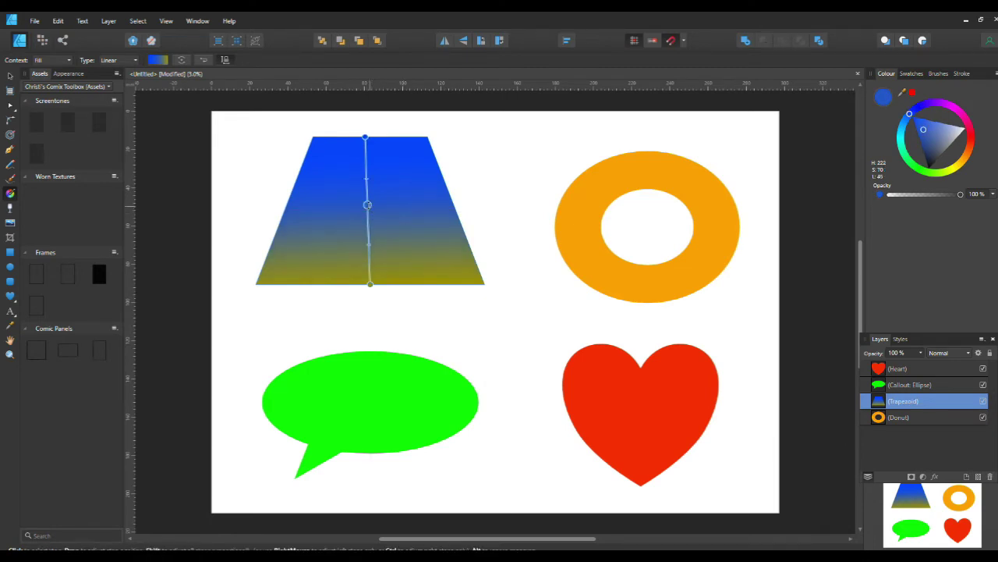
pyautogui.click(960, 117)
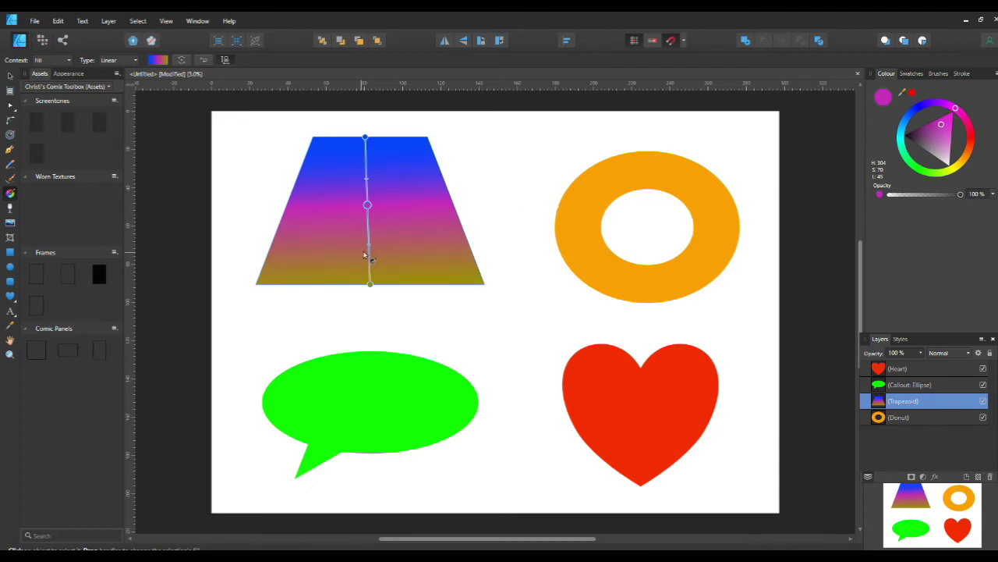
# Reverse the trapezoid's gradient so the olive end sits on the top edge and the blue end just below the bottom edge
pyautogui.moveTo(367, 250); pyautogui.dragTo(370, 151)
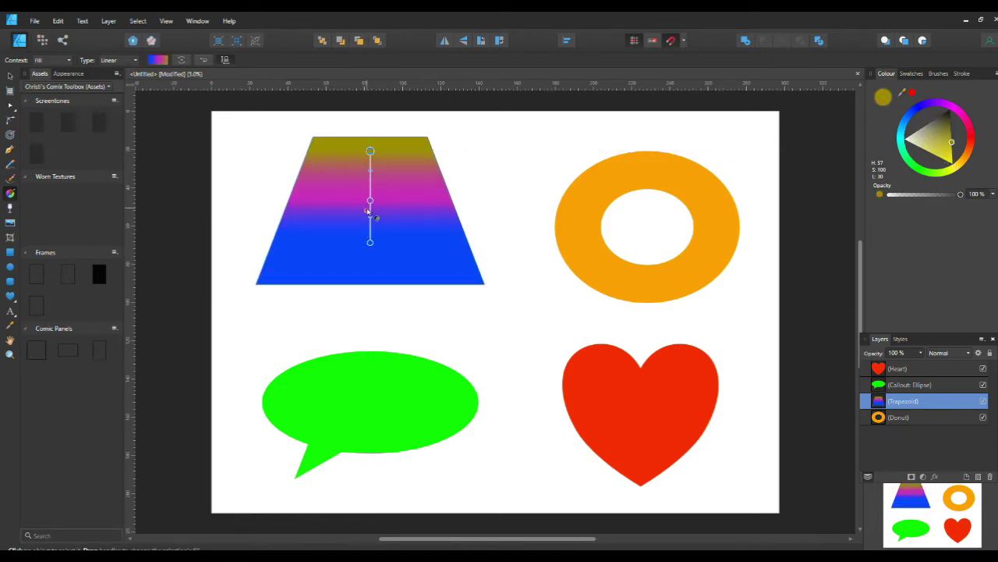
pyautogui.click(371, 172)
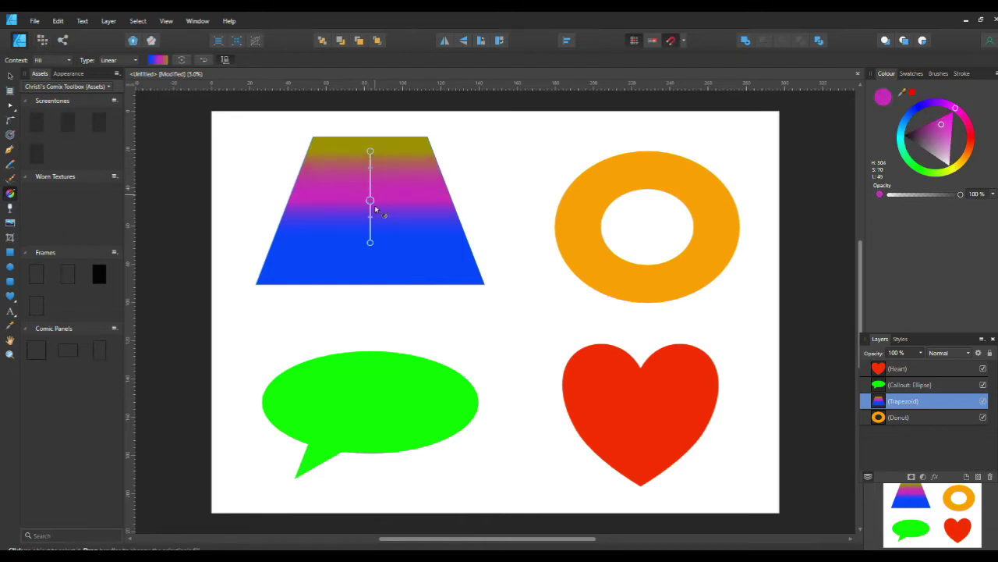
pyautogui.moveTo(370, 242); pyautogui.dragTo(370, 284)
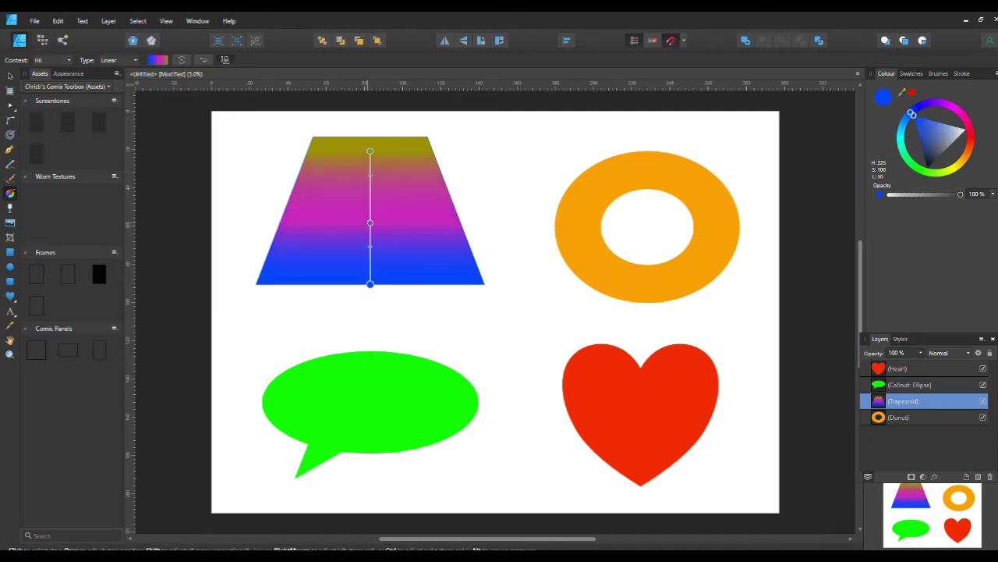
pyautogui.moveTo(375, 224); pyautogui.dragTo(373, 136)
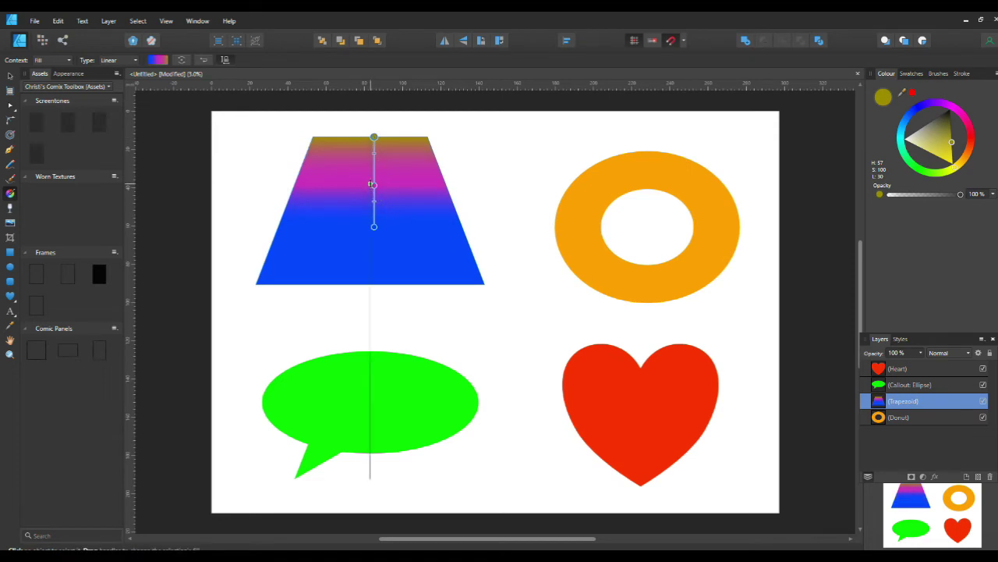
pyautogui.moveTo(374, 226); pyautogui.dragTo(370, 288)
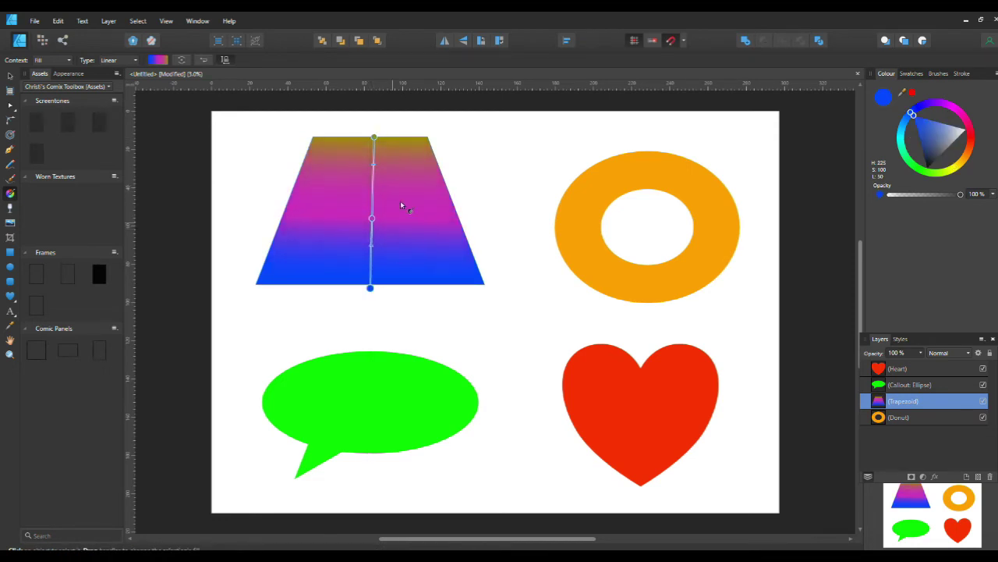
# Move the magenta stop to about two thirds of the way down the trapezoid's gradient and deselect the shape
pyautogui.click(373, 169)
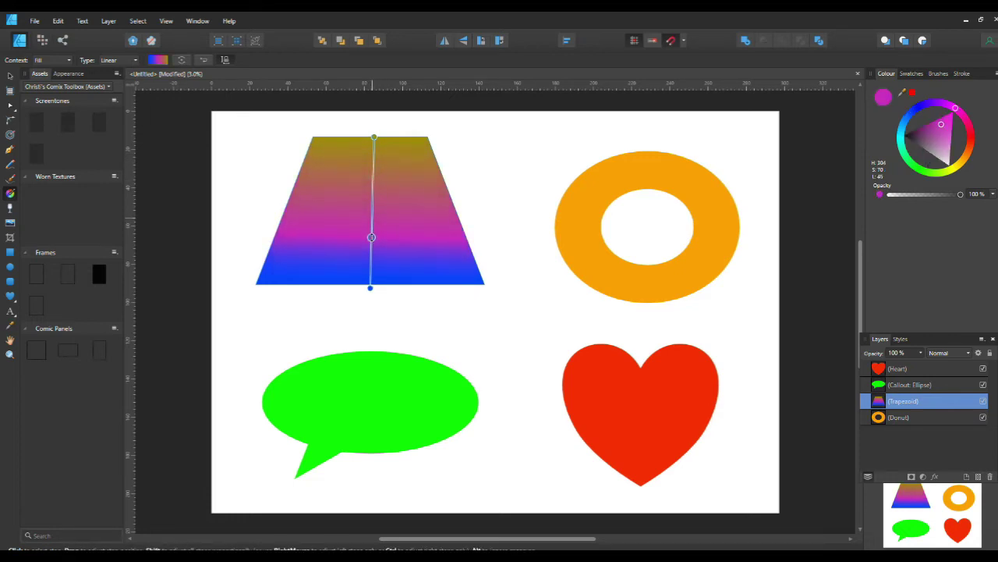
pyautogui.click(370, 264)
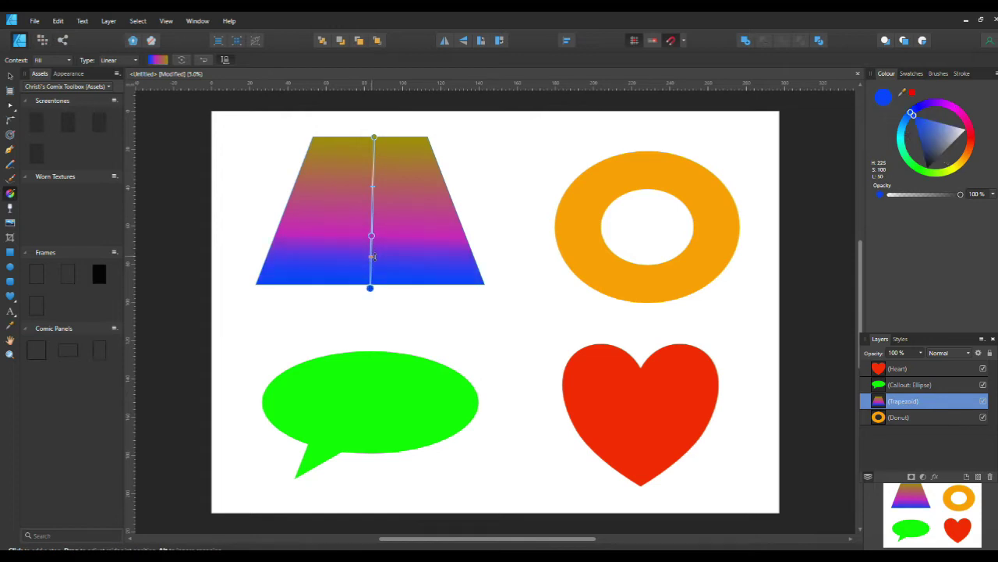
pyautogui.click(493, 175)
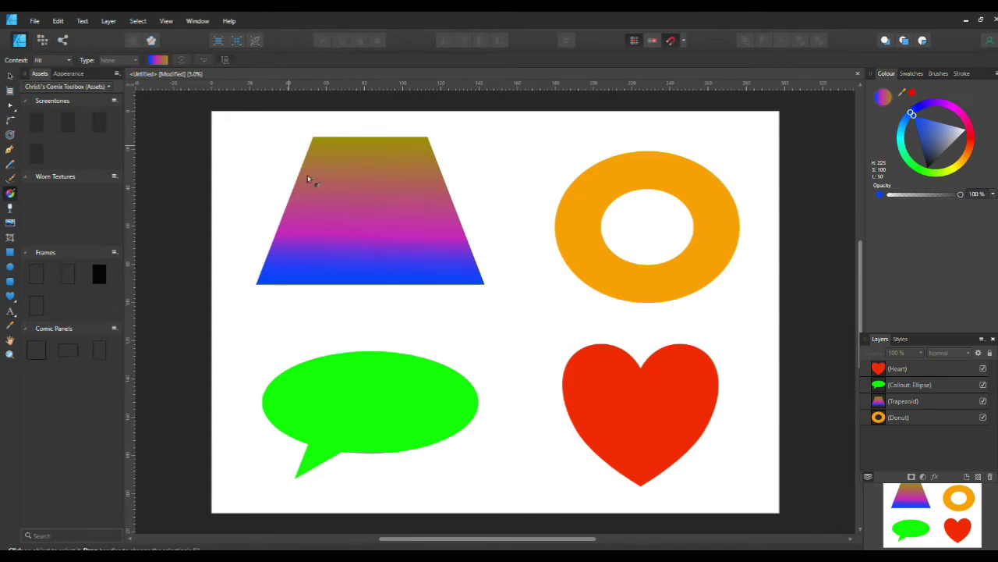
# Angle the trapezoid's gradient diagonally, from olive beside its upper-left corner to blue near its lower-right corner
pyautogui.click(375, 236)
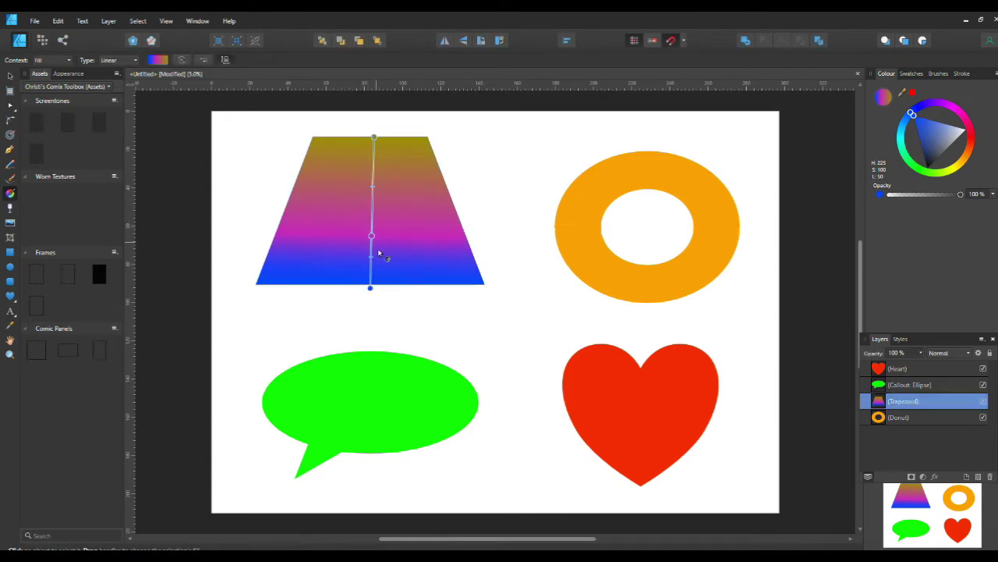
pyautogui.moveTo(374, 138); pyautogui.dragTo(297, 149)
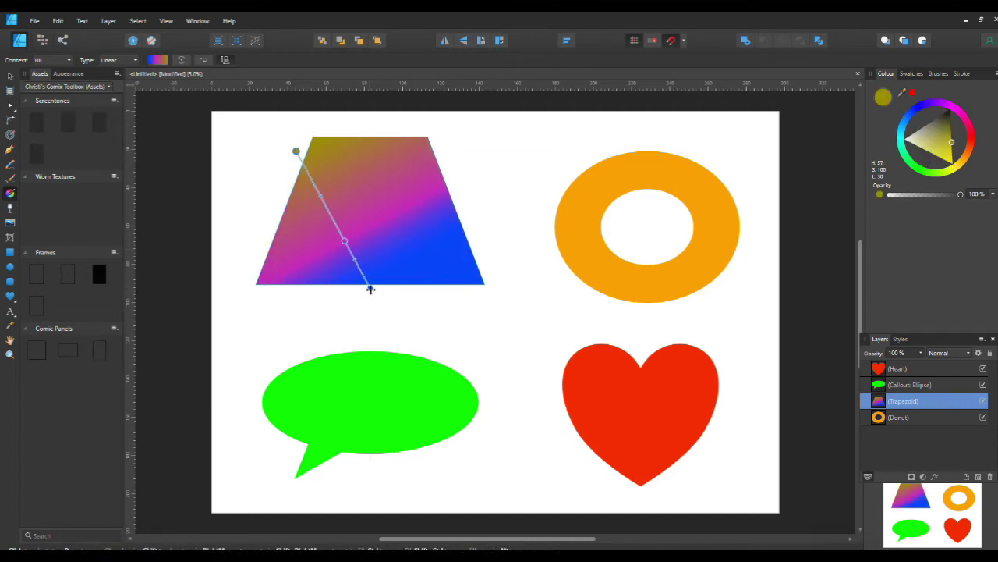
pyautogui.moveTo(373, 287); pyautogui.dragTo(468, 284)
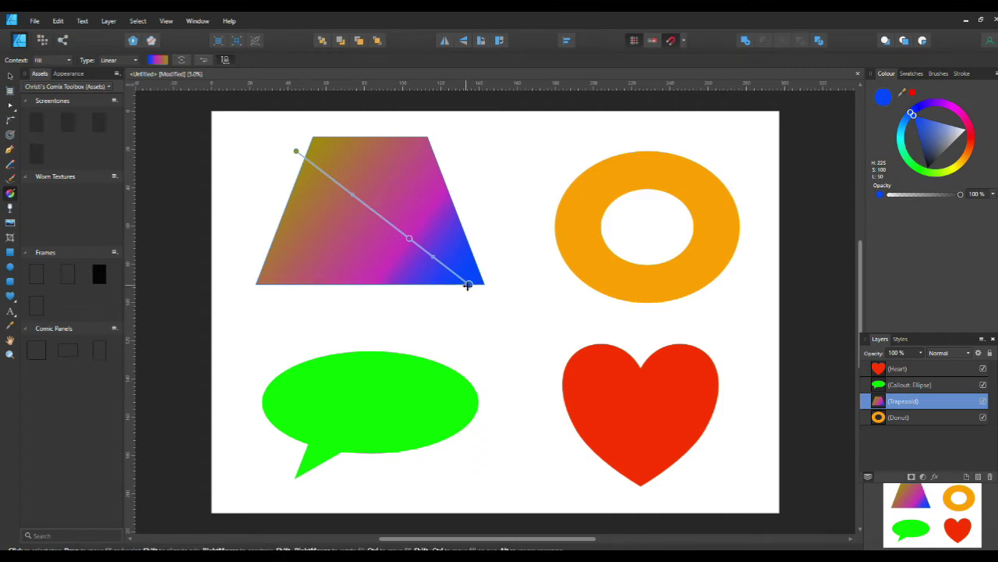
# Stretch the trapezoid's gradient line out over the donut and heart, and bring both ends back onto the trapezoid
pyautogui.moveTo(469, 283); pyautogui.dragTo(694, 386)
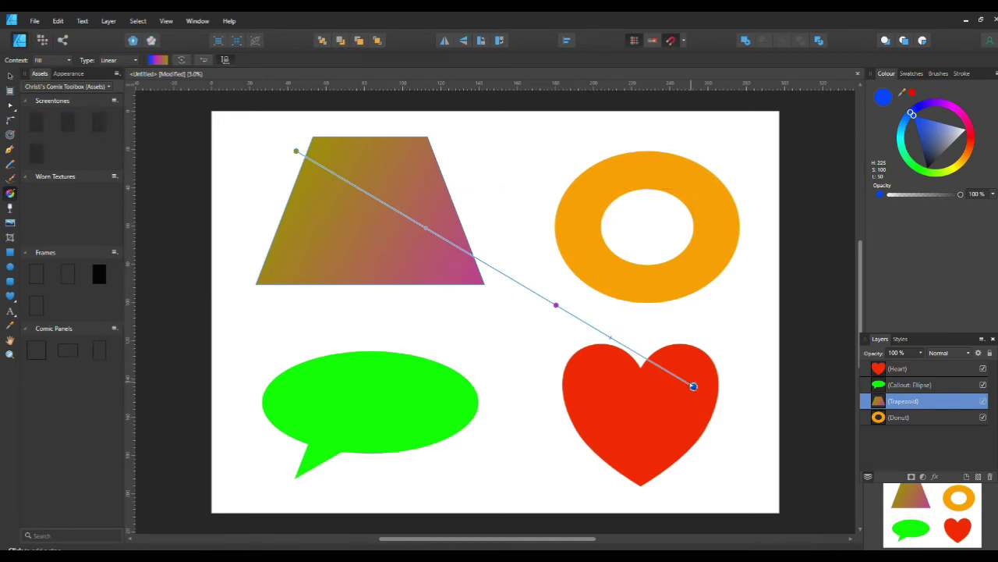
pyautogui.moveTo(692, 385); pyautogui.dragTo(592, 162)
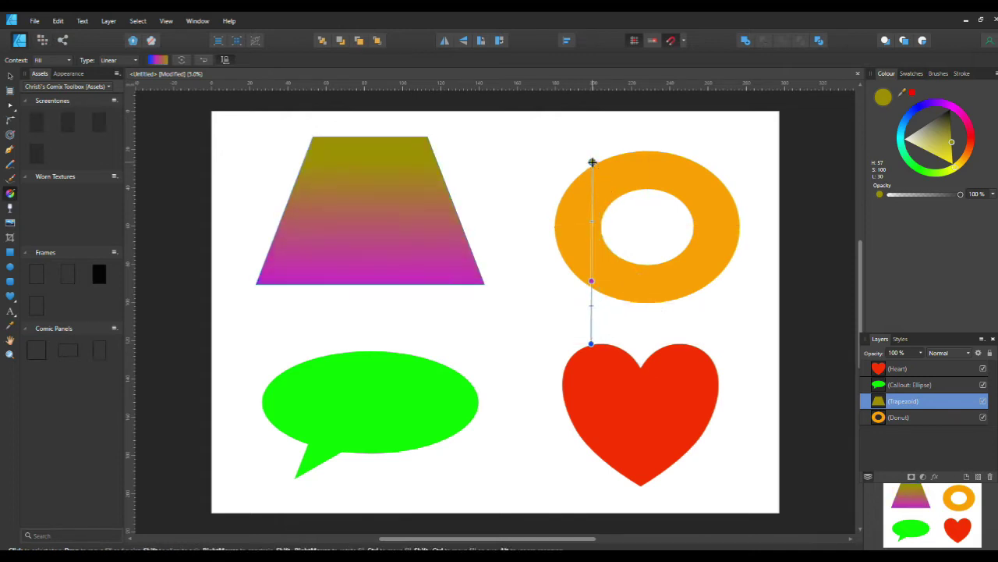
pyautogui.moveTo(591, 281); pyautogui.dragTo(592, 234)
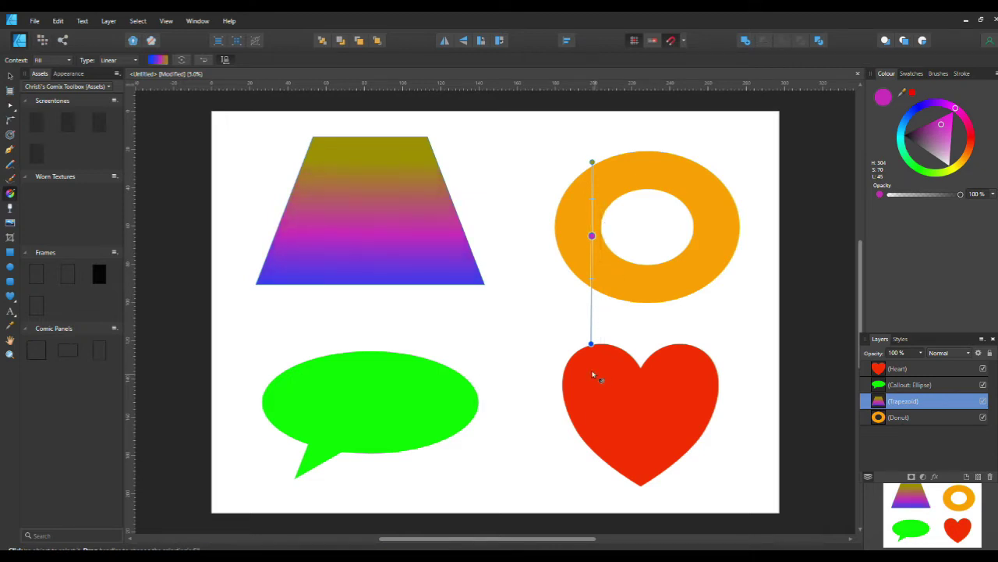
pyautogui.moveTo(593, 345); pyautogui.dragTo(413, 272)
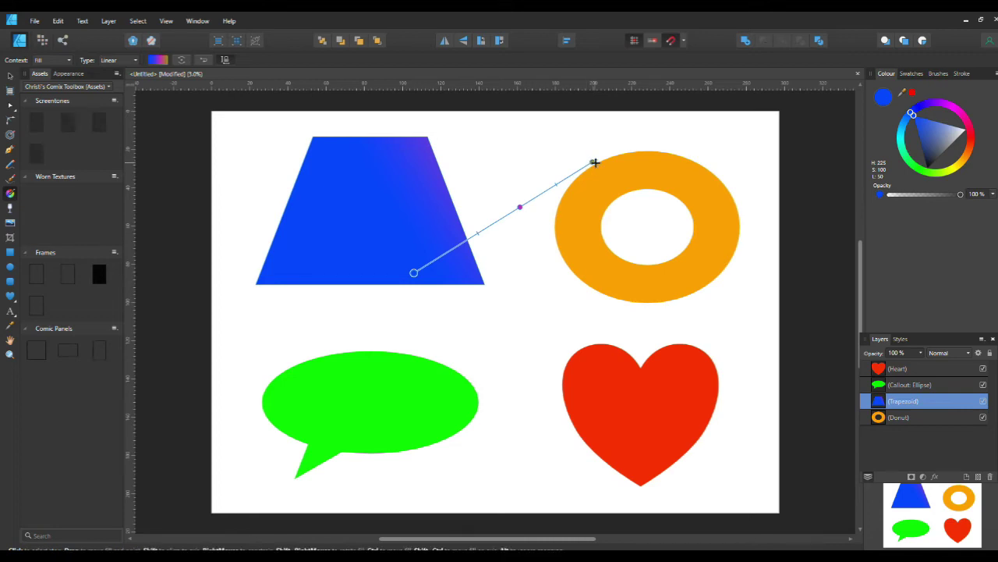
pyautogui.moveTo(594, 162); pyautogui.dragTo(402, 136)
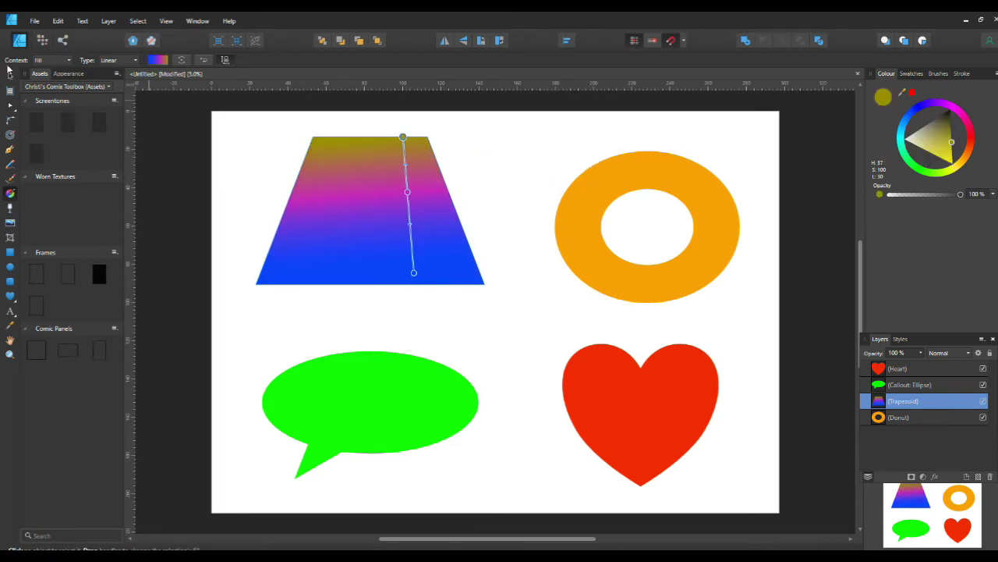
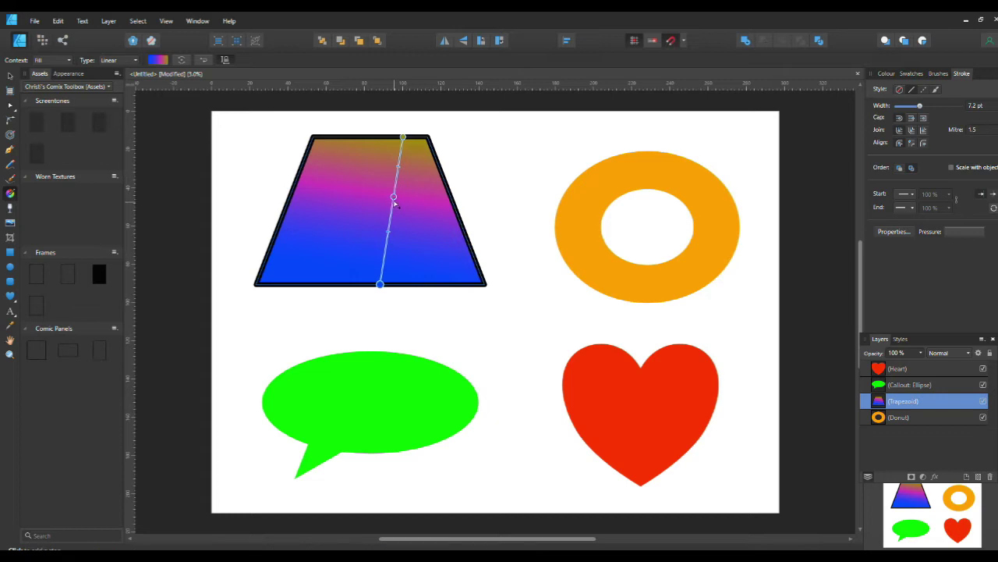
# Move the magenta stop to about 65% down, the olive-magenta midpoint near the top, and the olive end to the top edge's centre
pyautogui.moveTo(393, 197); pyautogui.dragTo(388, 233)
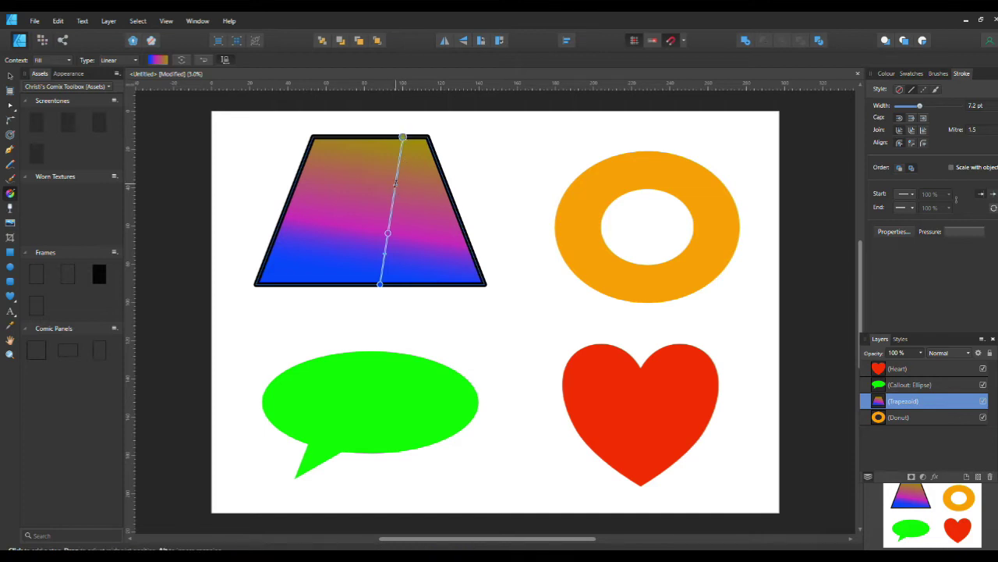
pyautogui.moveTo(397, 179); pyautogui.dragTo(409, 142)
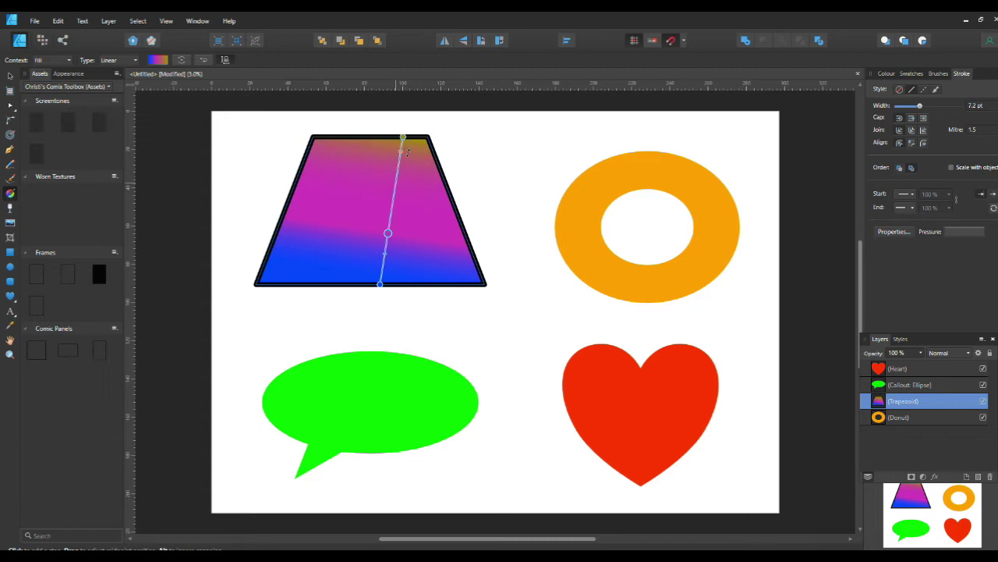
pyautogui.moveTo(403, 137); pyautogui.dragTo(377, 138)
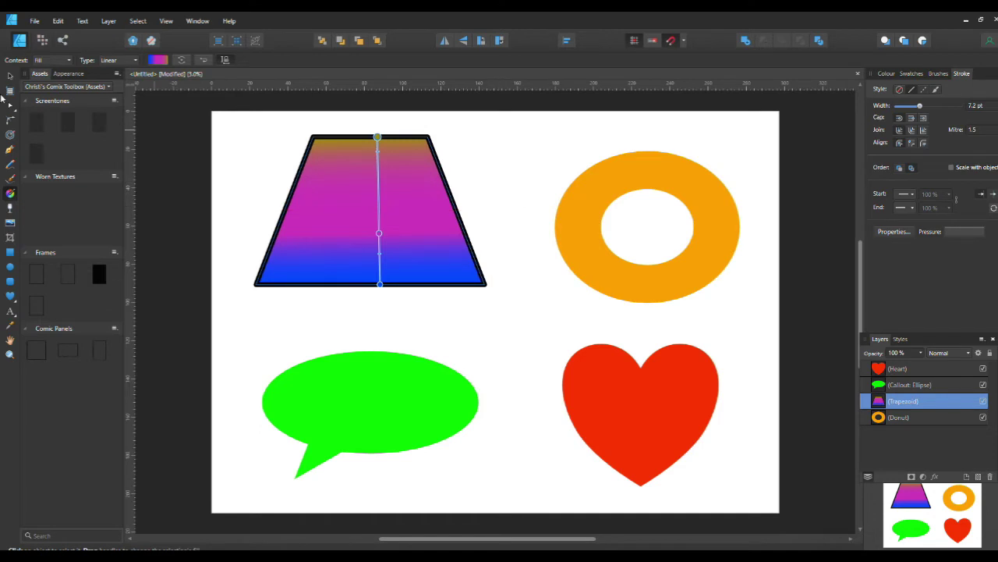
# Replace the trapezoid's gradient with a solid red fill (H 5, S 100, L 50) and set its stroke width to 8.3 pt
pyautogui.click(11, 75)
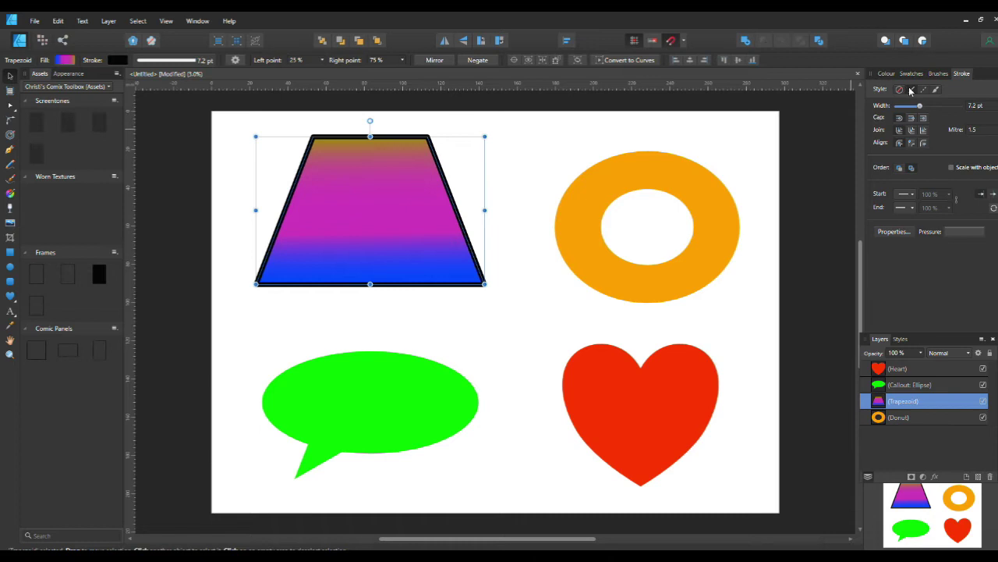
pyautogui.click(886, 73)
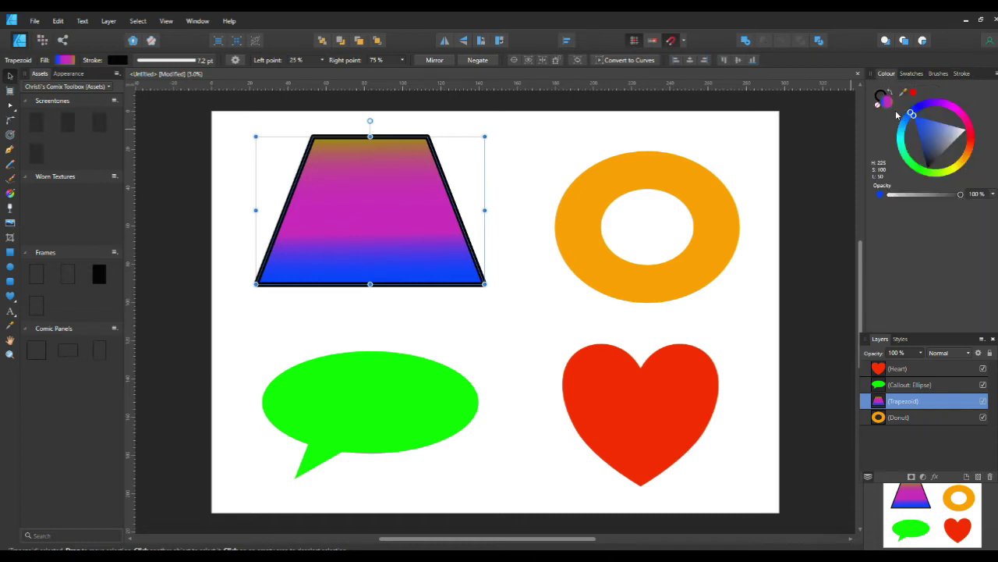
pyautogui.click(972, 143)
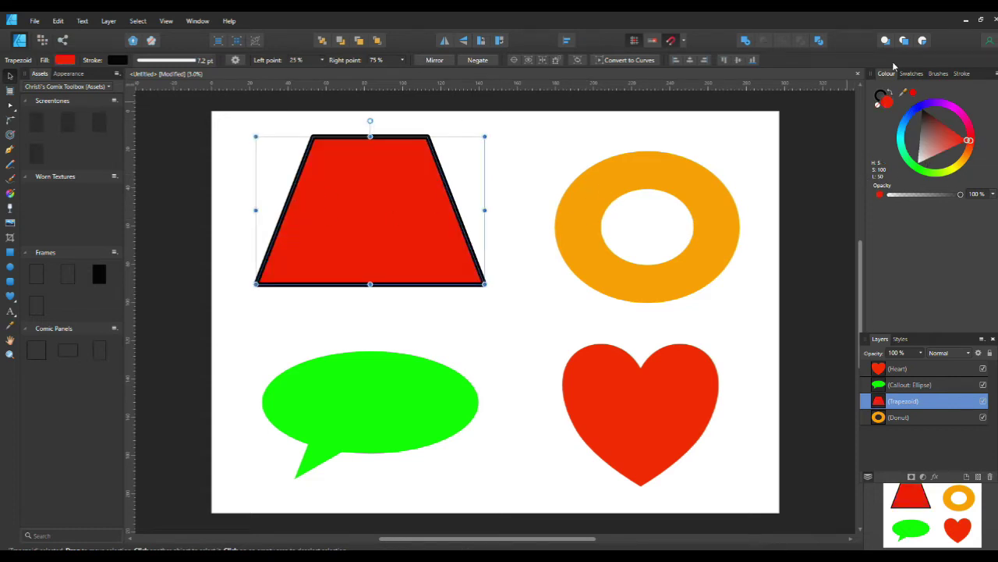
pyautogui.click(962, 74)
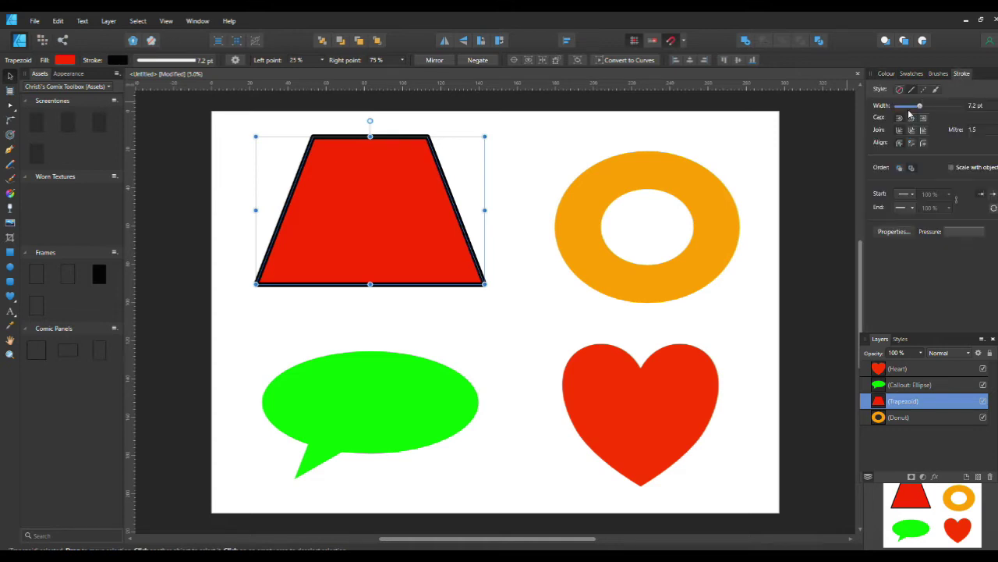
pyautogui.moveTo(920, 108)
pyautogui.mouseDown()
pyautogui.moveTo(897, 107)
pyautogui.moveTo(922, 115)
pyautogui.mouseUp()
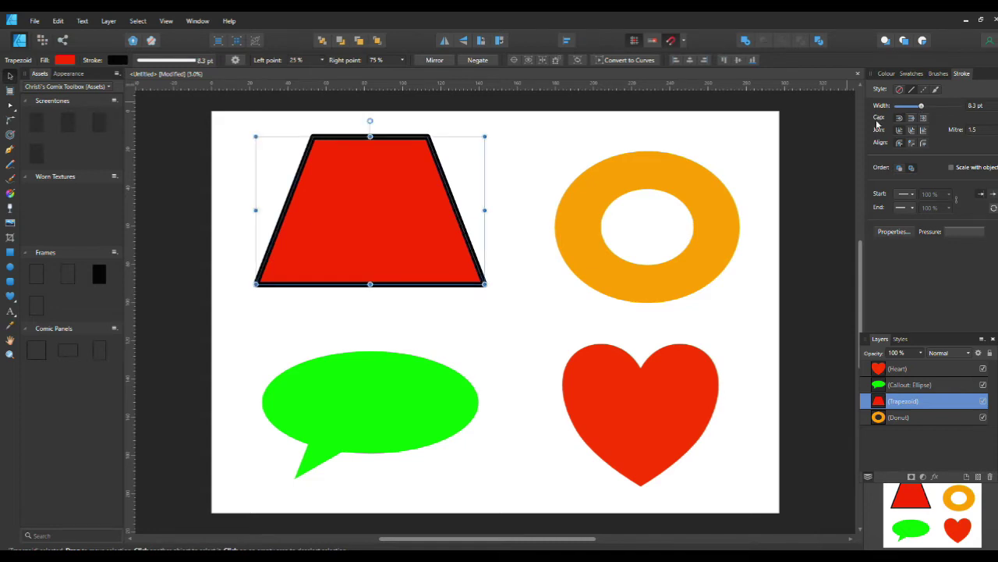
# Clear the trapezoid's stroke and reapply it in dark red (H 0, S 50, L 16) at a width of 6.1 pt
pyautogui.click(886, 73)
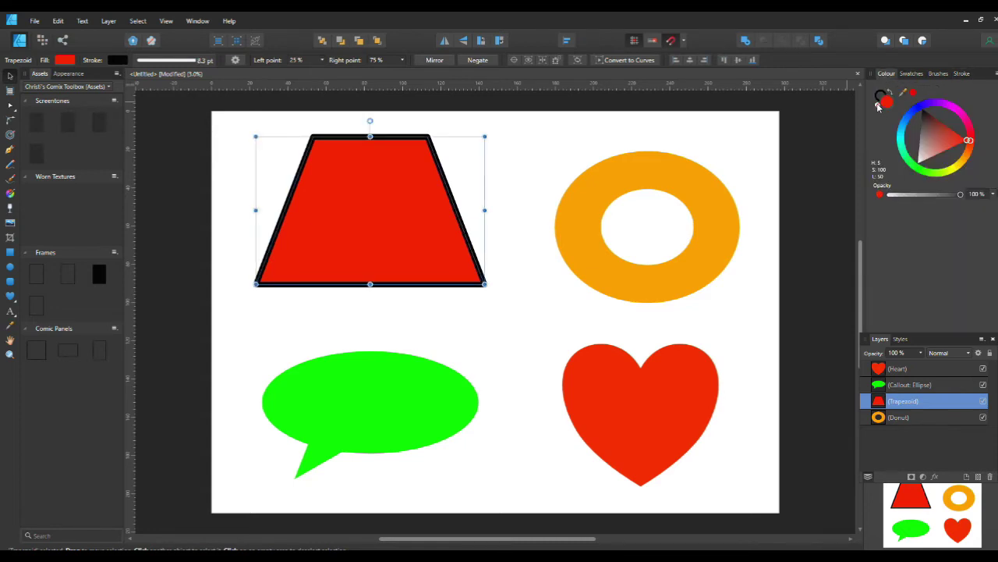
pyautogui.click(881, 93)
pyautogui.click(878, 107)
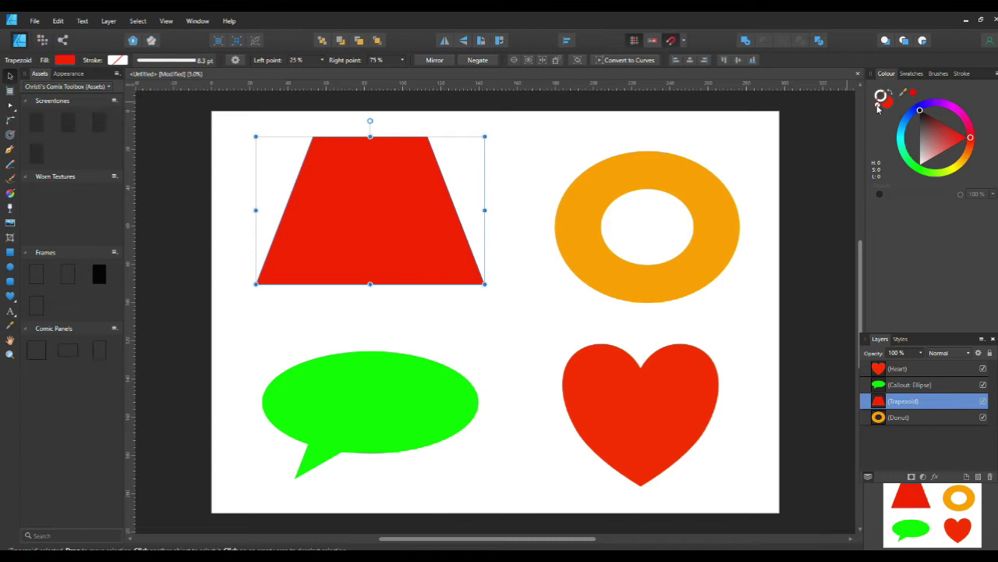
pyautogui.click(929, 118)
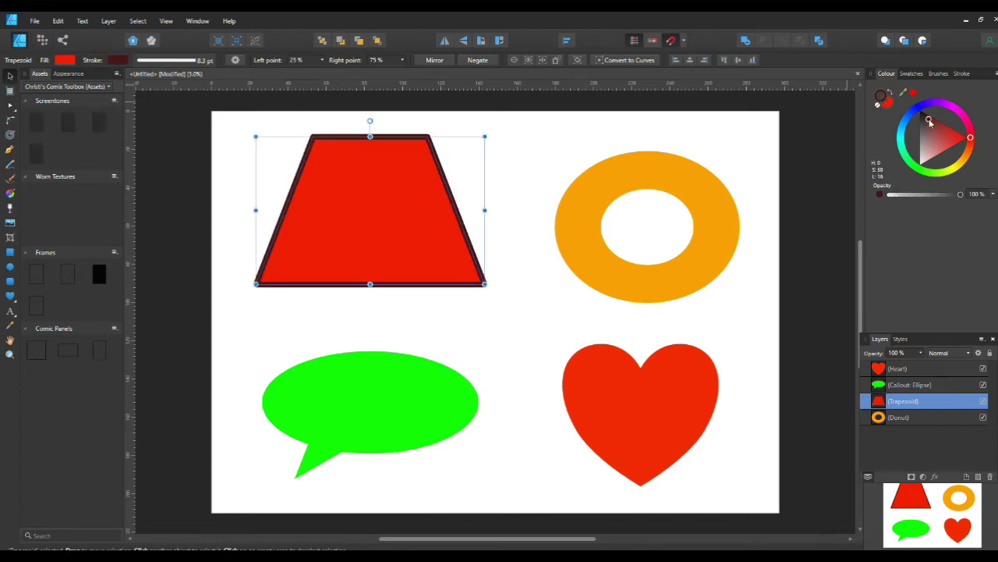
pyautogui.click(962, 74)
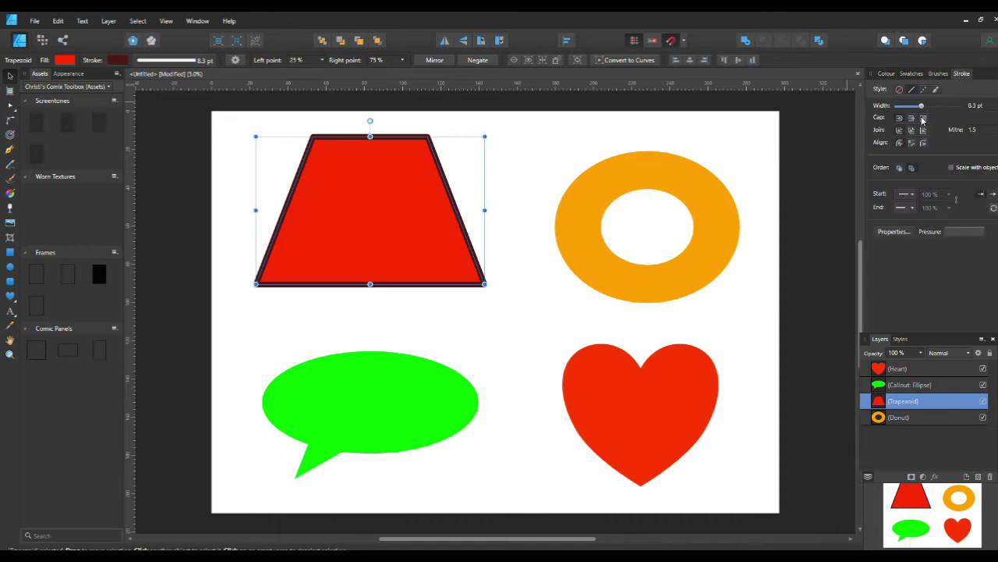
pyautogui.moveTo(922, 106); pyautogui.dragTo(918, 107)
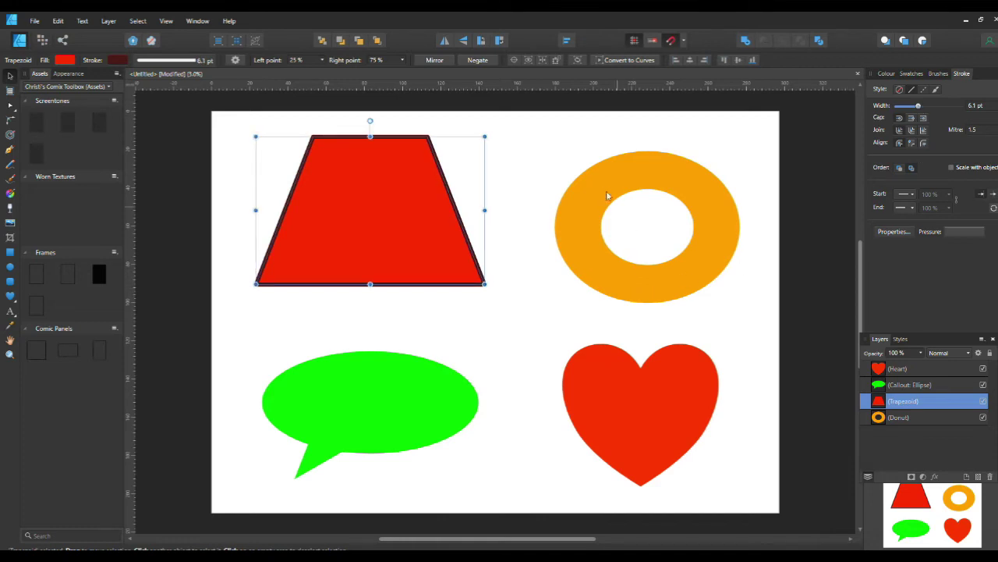
# Apply a linear transparency fade to the trapezoid from its top edge's centre to its bottom-left corner, with the midpoint nearer the opaque end
pyautogui.click(10, 208)
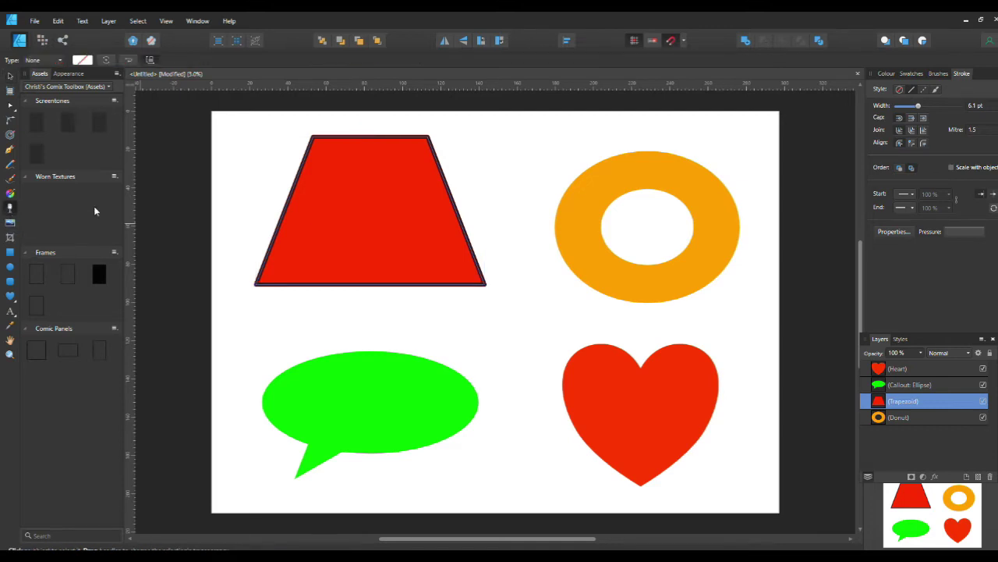
pyautogui.moveTo(365, 136); pyautogui.dragTo(256, 284)
pyautogui.moveTo(309, 210); pyautogui.dragTo(356, 214)
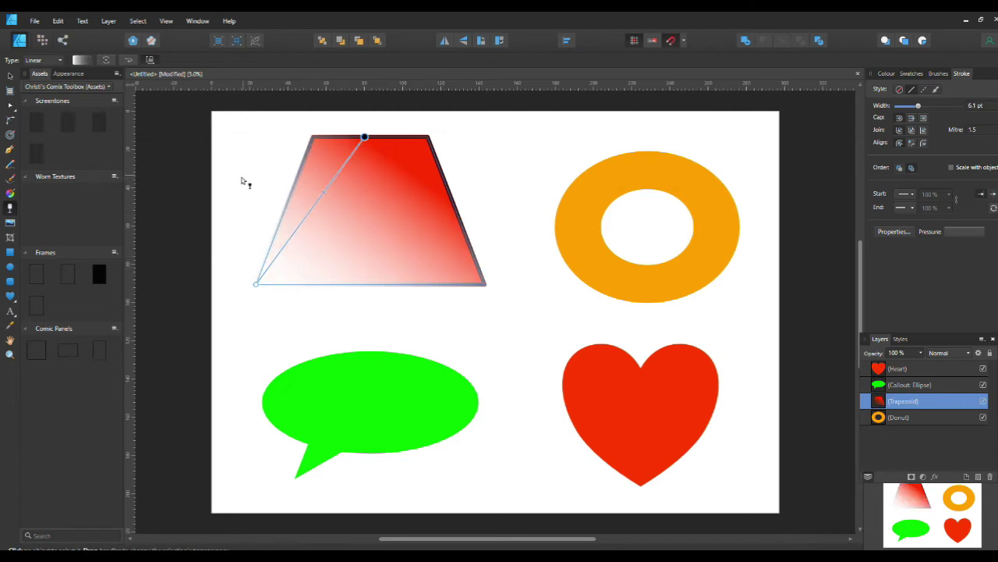
# Shift the trapezoid slightly down and right, and move its transparency fade's opaque end into the shape's lower-right area
pyautogui.click(10, 76)
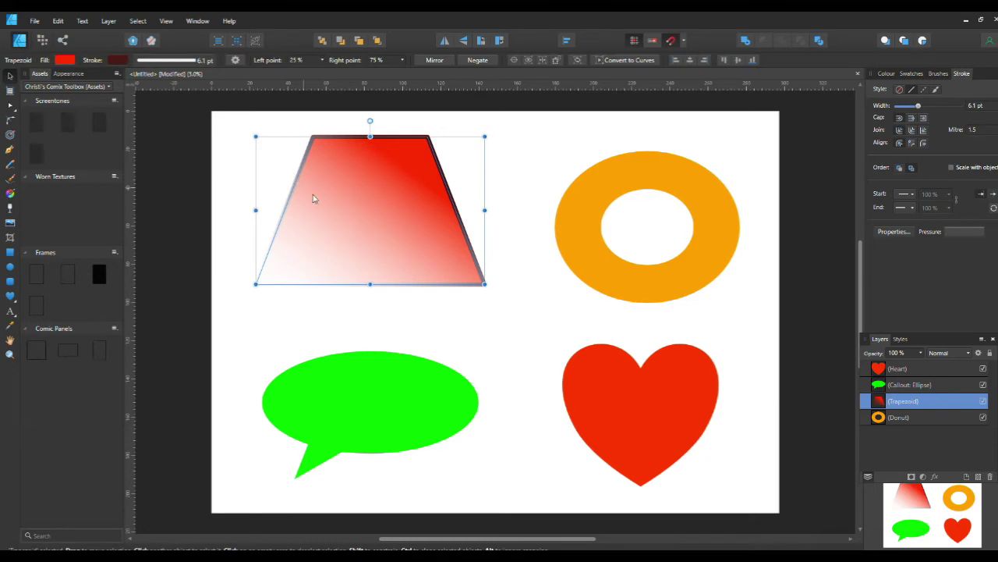
pyautogui.moveTo(340, 218); pyautogui.dragTo(378, 230)
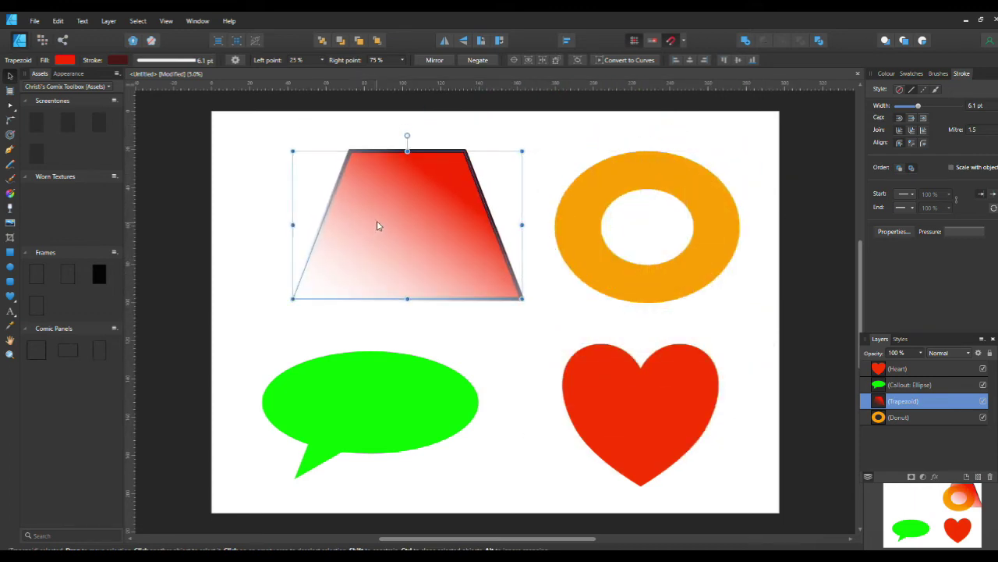
pyautogui.click(10, 207)
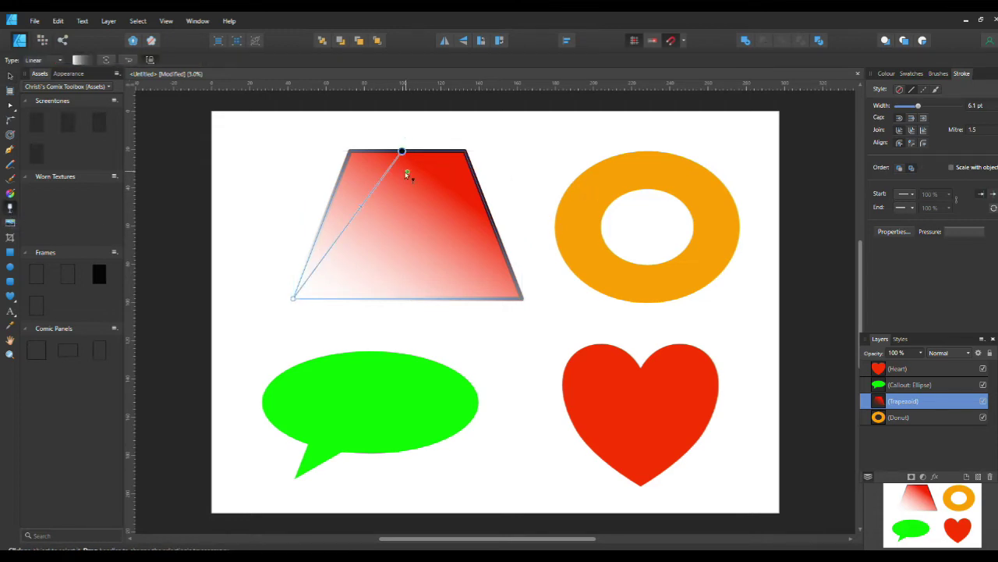
pyautogui.moveTo(401, 150); pyautogui.dragTo(335, 273)
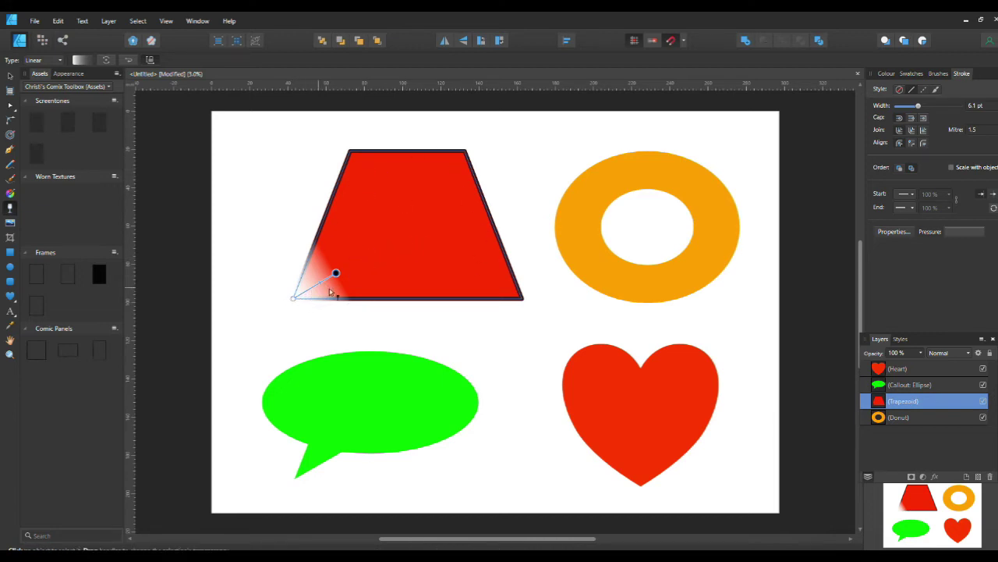
pyautogui.moveTo(336, 272); pyautogui.dragTo(439, 273)
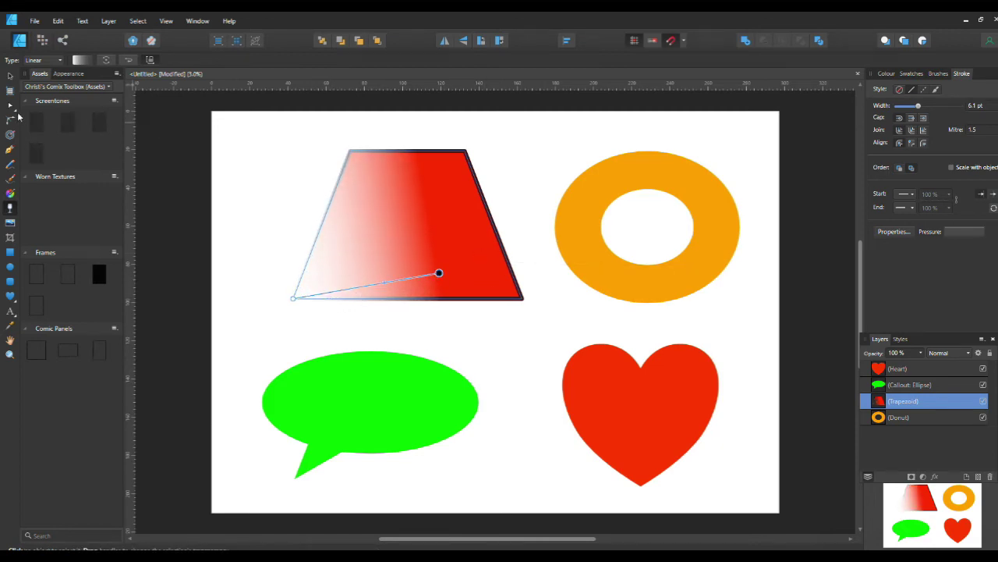
# Move the trapezoid over the donut to preview its transparency, and return it to the donut's left
pyautogui.click(9, 75)
pyautogui.moveTo(485, 210)
pyautogui.mouseDown()
pyautogui.moveTo(525, 296)
pyautogui.moveTo(717, 241)
pyautogui.moveTo(710, 192)
pyautogui.mouseUp()
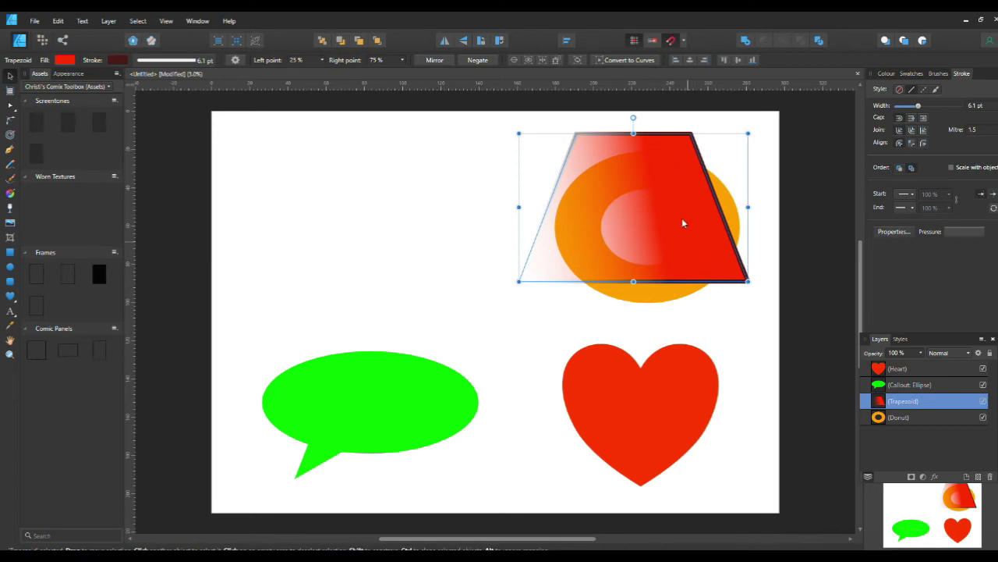
pyautogui.moveTo(657, 246); pyautogui.dragTo(492, 232)
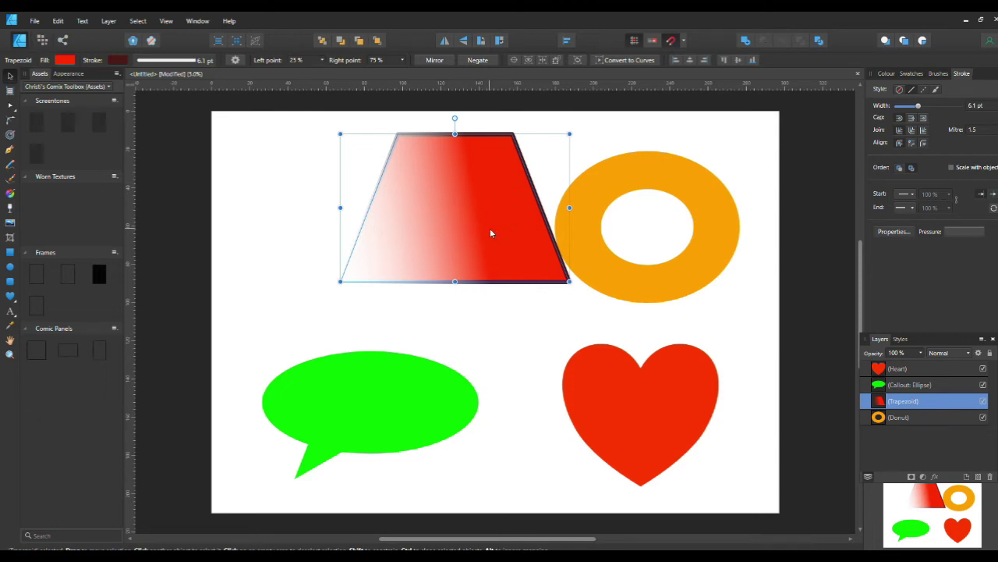
pyautogui.moveTo(479, 244); pyautogui.dragTo(433, 269)
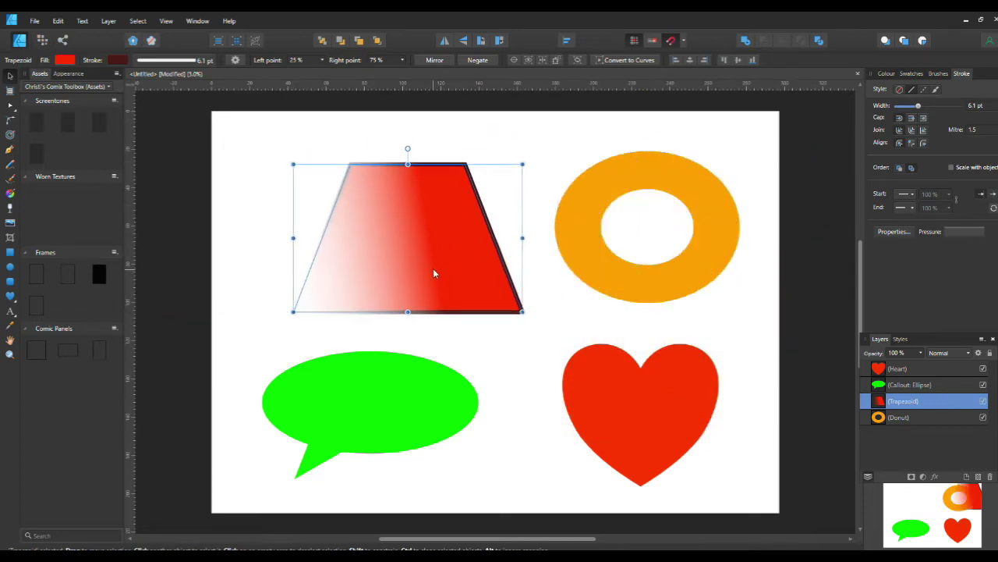
# Stretch the fade to the trapezoid's top-right corner with its midpoint near the transparent end, and collapse it onto the bottom-left corner
pyautogui.click(9, 207)
pyautogui.moveTo(440, 287); pyautogui.dragTo(458, 164)
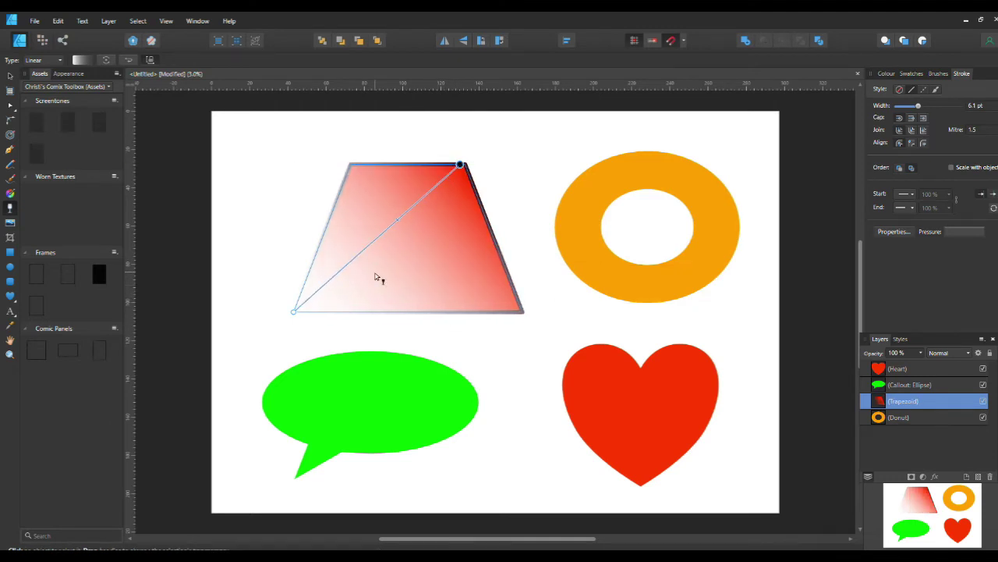
pyautogui.moveTo(397, 216); pyautogui.dragTo(297, 311)
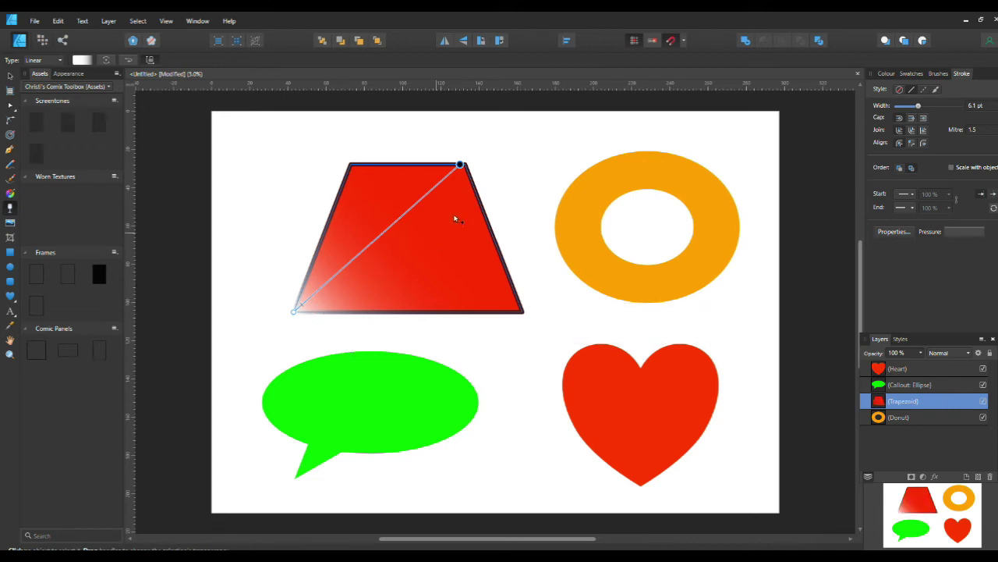
pyautogui.moveTo(461, 165); pyautogui.dragTo(296, 310)
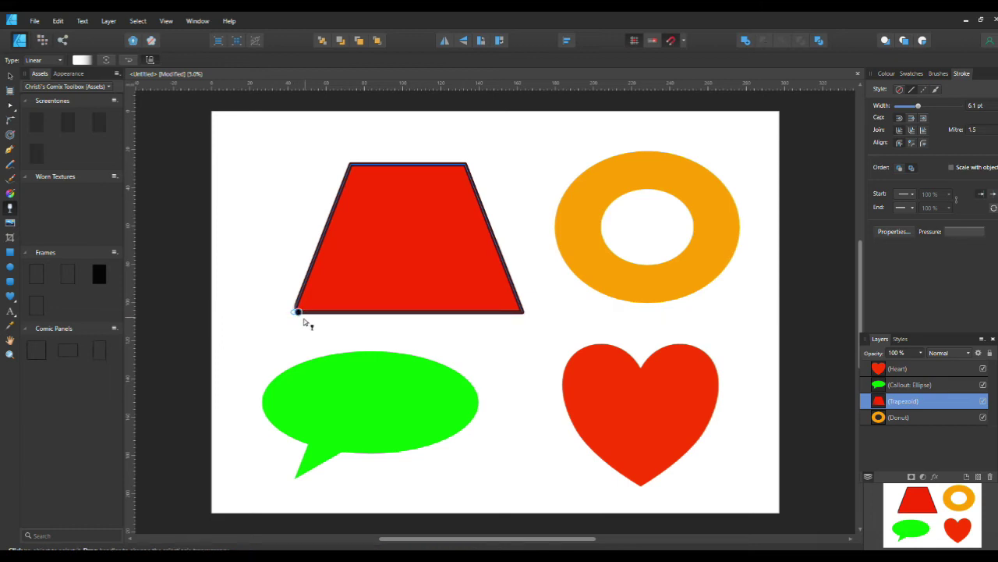
# Cut the trapezoid and paste it back in place, twice in a row
pyautogui.rightClick(297, 311)
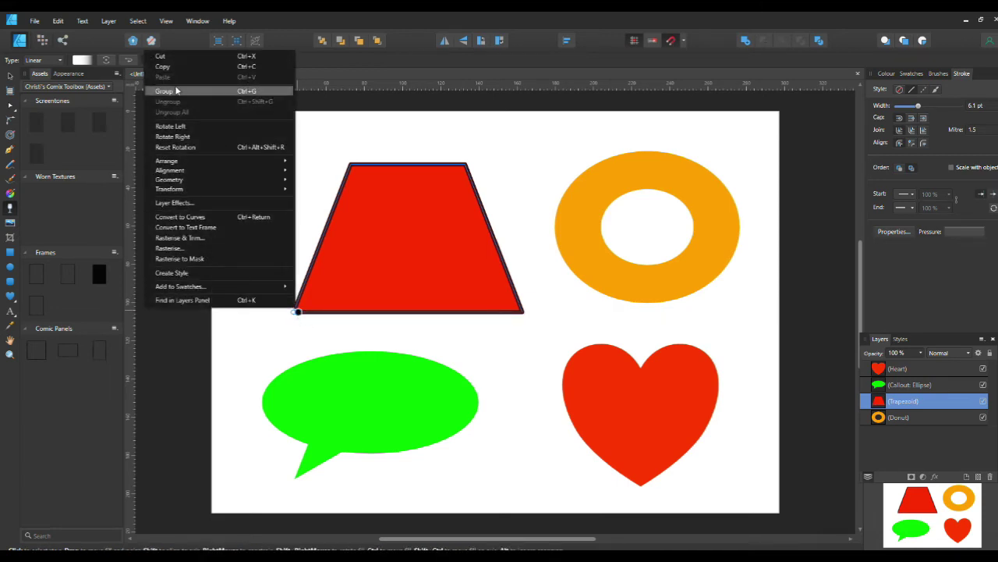
pyautogui.click(170, 61)
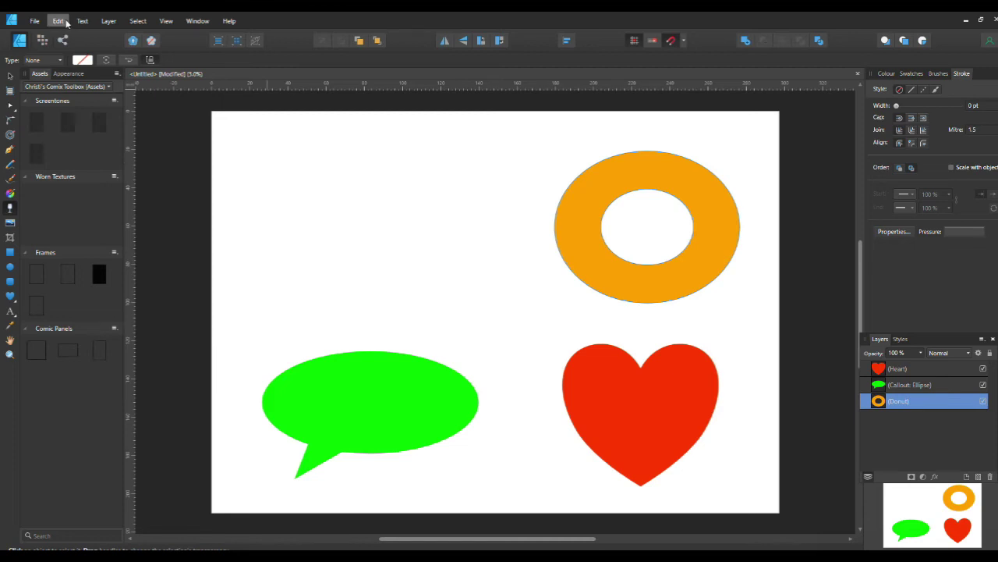
pyautogui.rightClick(294, 150)
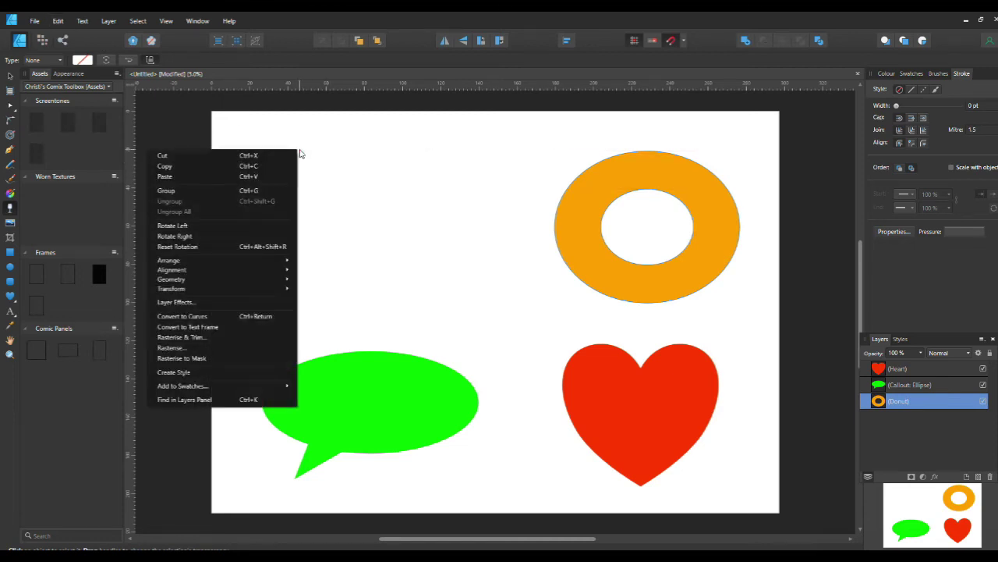
pyautogui.click(248, 177)
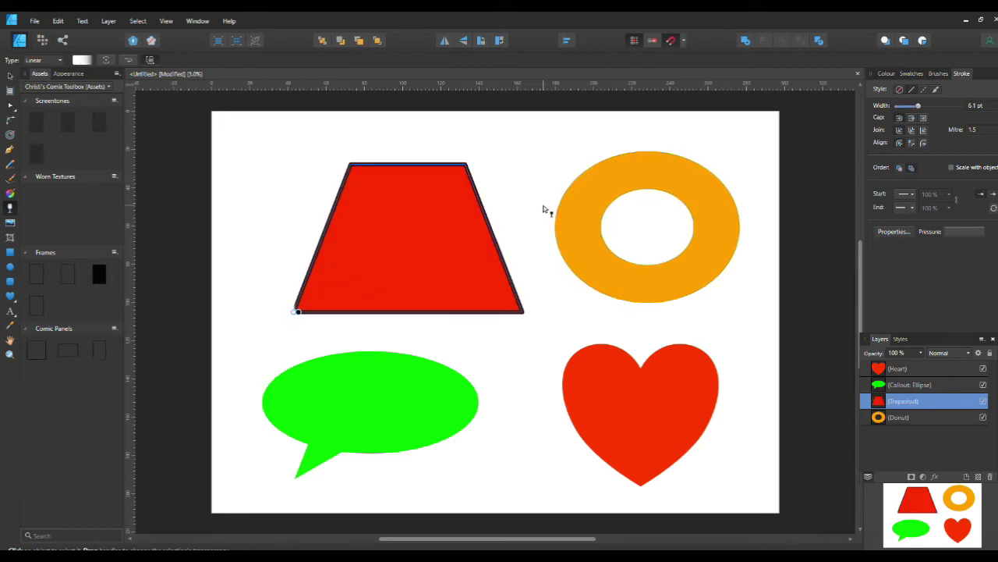
pyautogui.rightClick(398, 224)
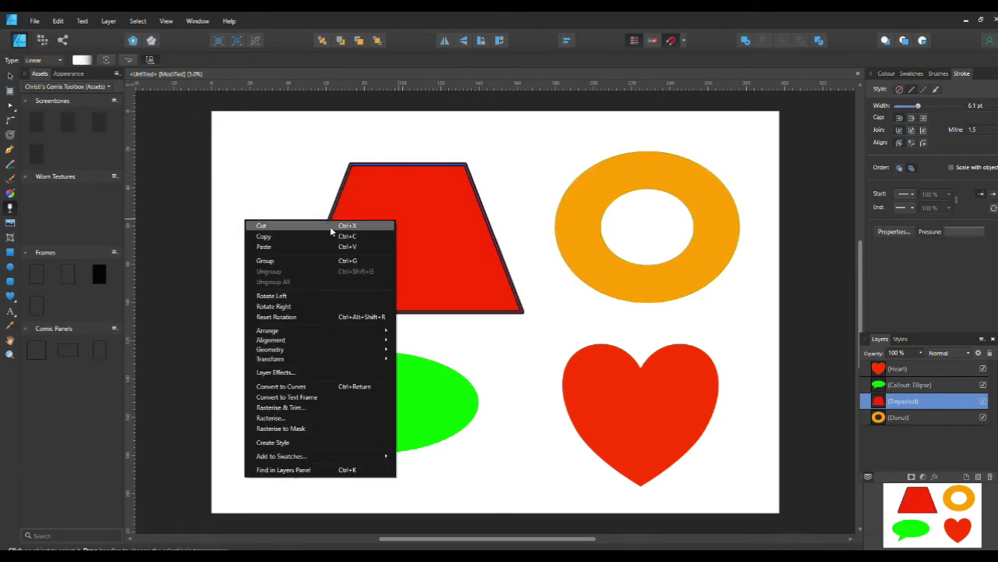
pyautogui.click(290, 226)
pyautogui.rightClick(372, 217)
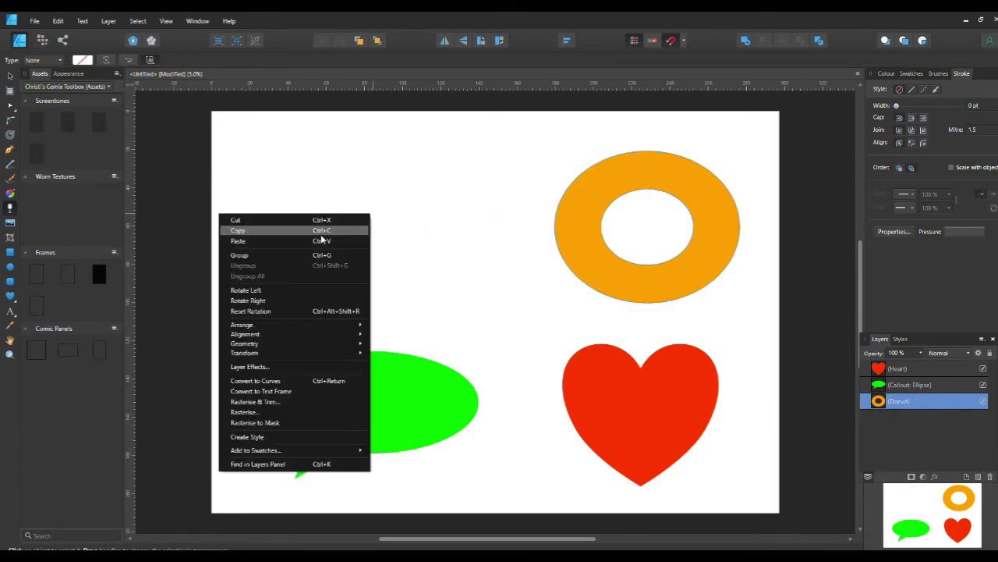
pyautogui.click(299, 241)
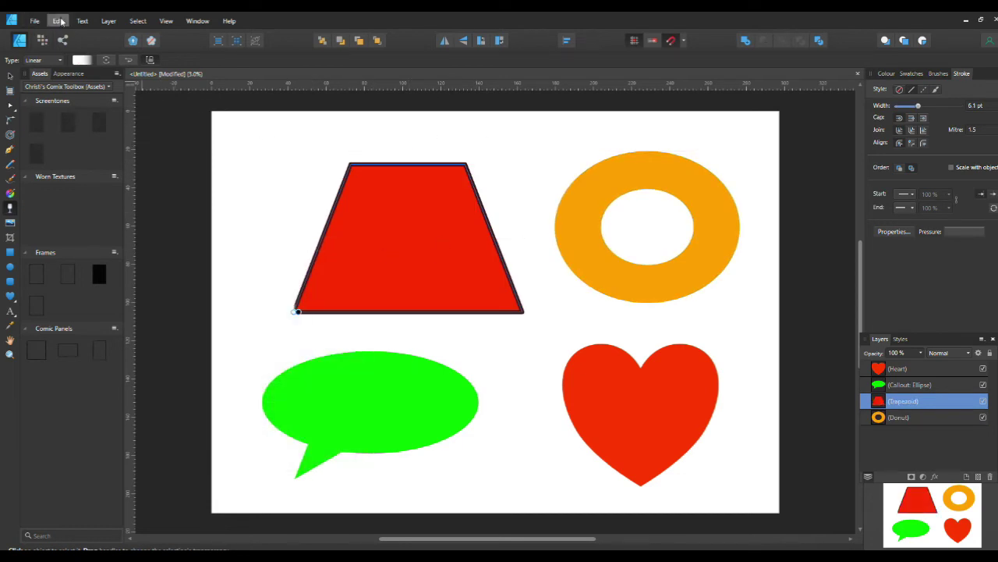
# Redraw the trapezoid's fade from the top edge near its right corner to just below the bottom edge, with an opaque stop about 20% along
pyautogui.rightClick(432, 220)
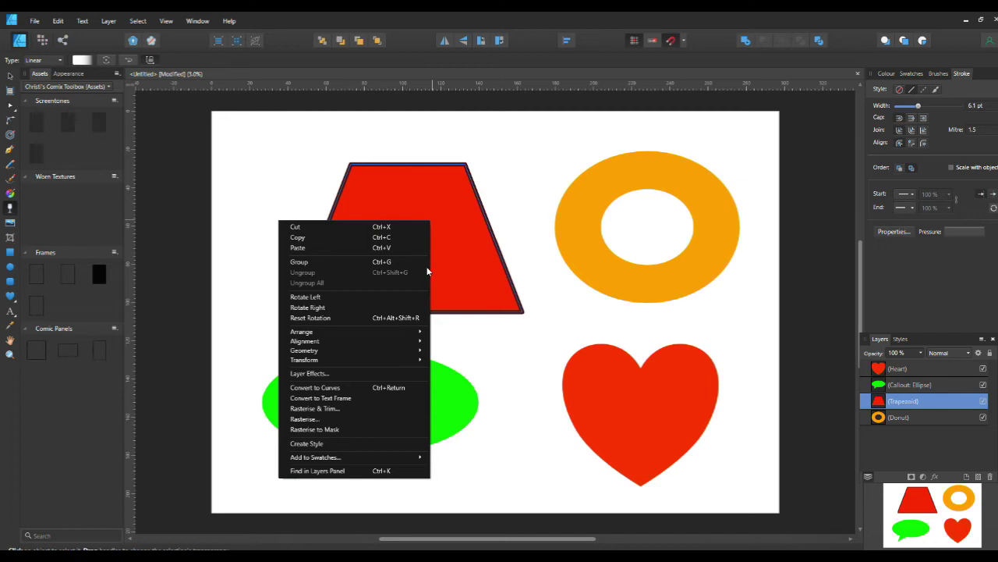
pyautogui.moveTo(523, 234); pyautogui.dragTo(464, 226)
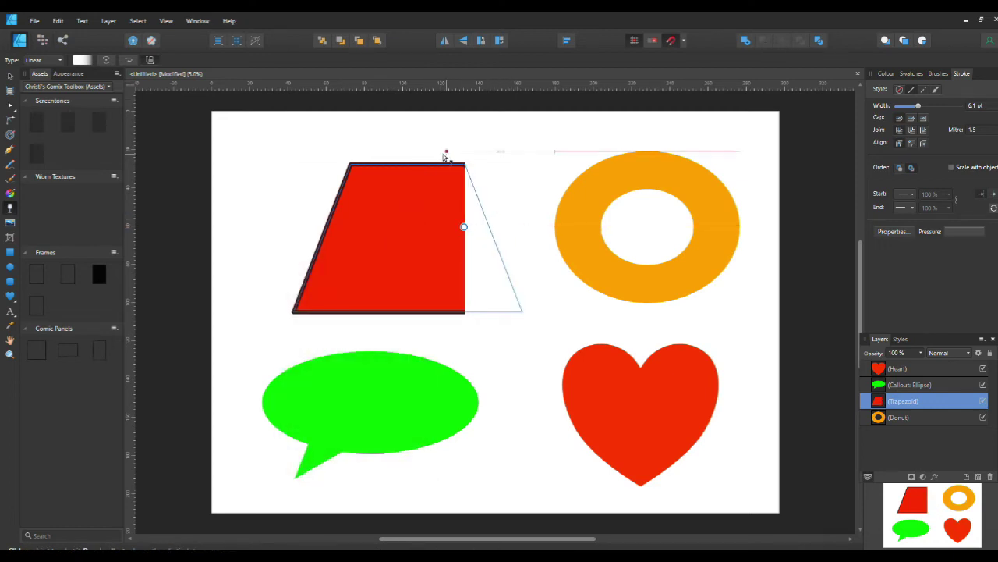
pyautogui.moveTo(464, 226); pyautogui.dragTo(427, 322)
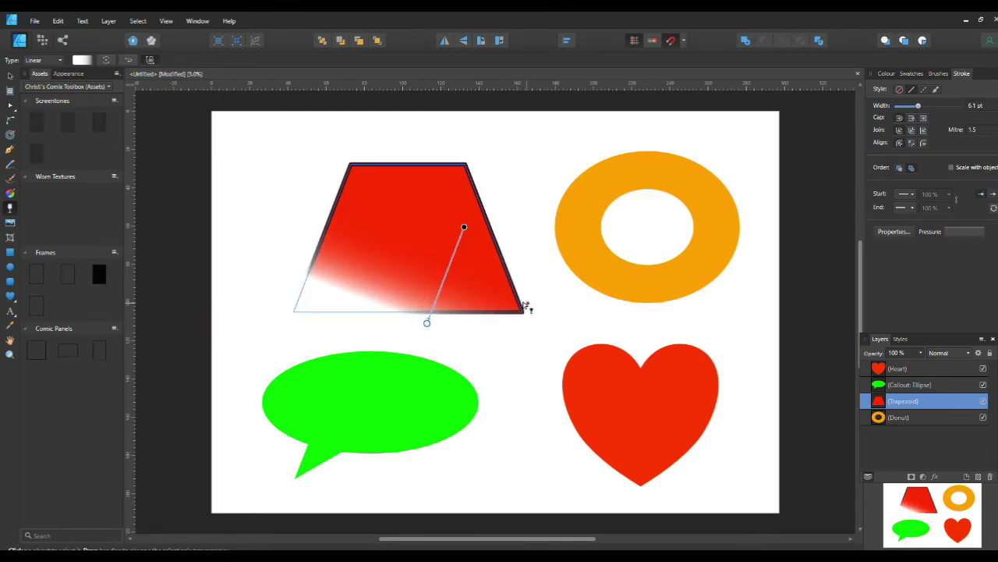
pyautogui.moveTo(466, 226); pyautogui.dragTo(476, 189)
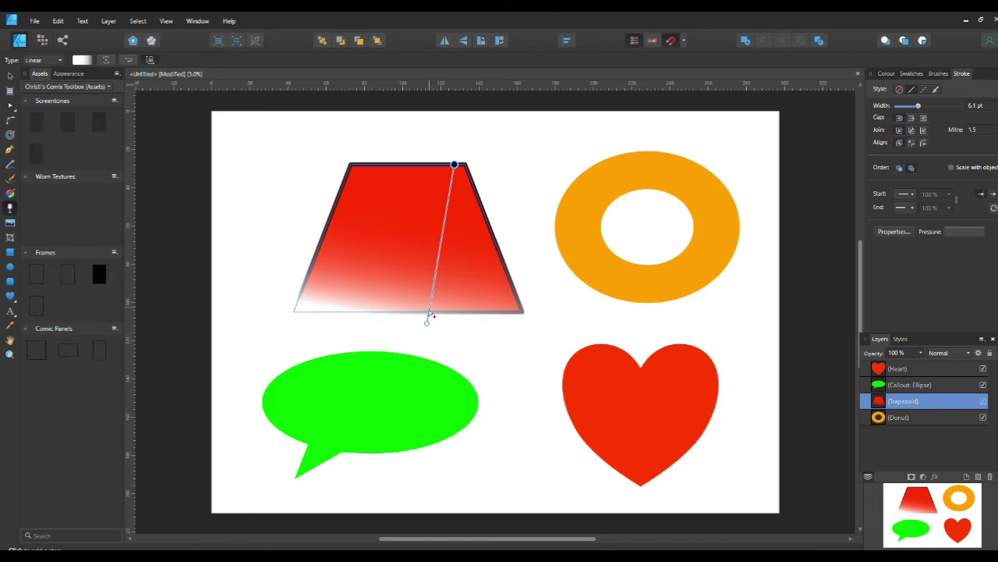
pyautogui.click(444, 234)
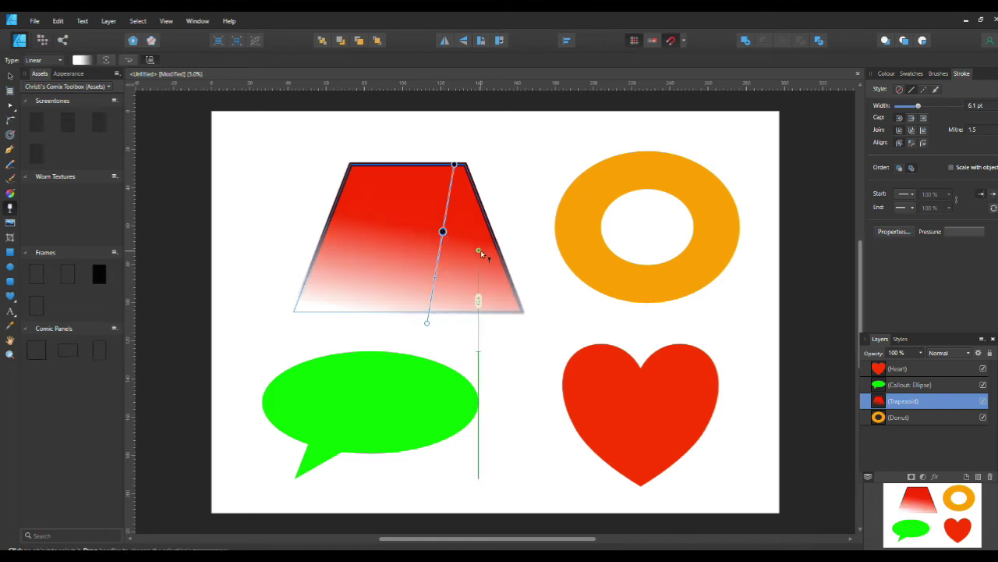
pyautogui.moveTo(443, 231); pyautogui.dragTo(457, 194)
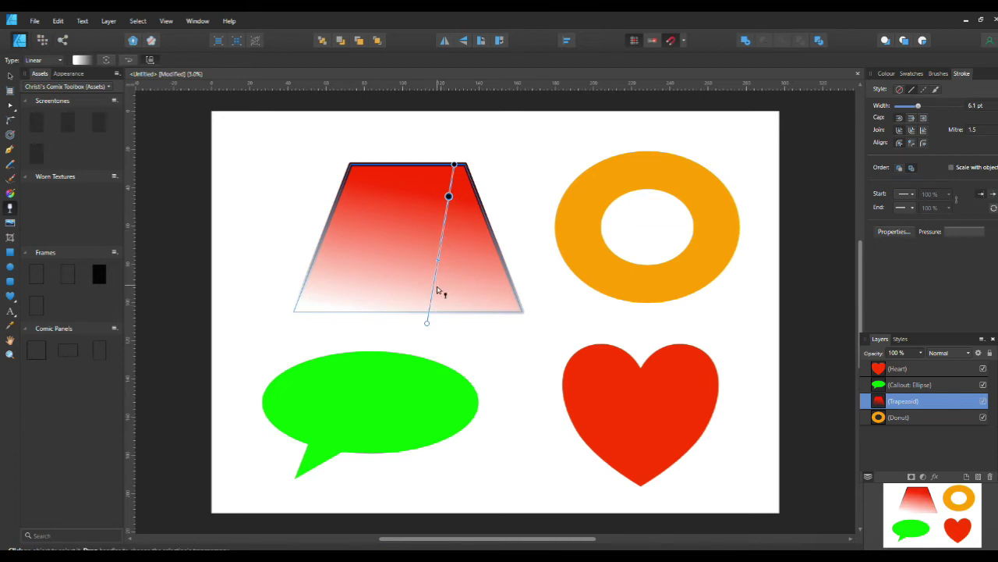
# Reverse the fade to be transparent at the top, with opaque and semi-transparent stops in between and the opaque end on the bottom edge
pyautogui.moveTo(432, 290); pyautogui.dragTo(433, 209)
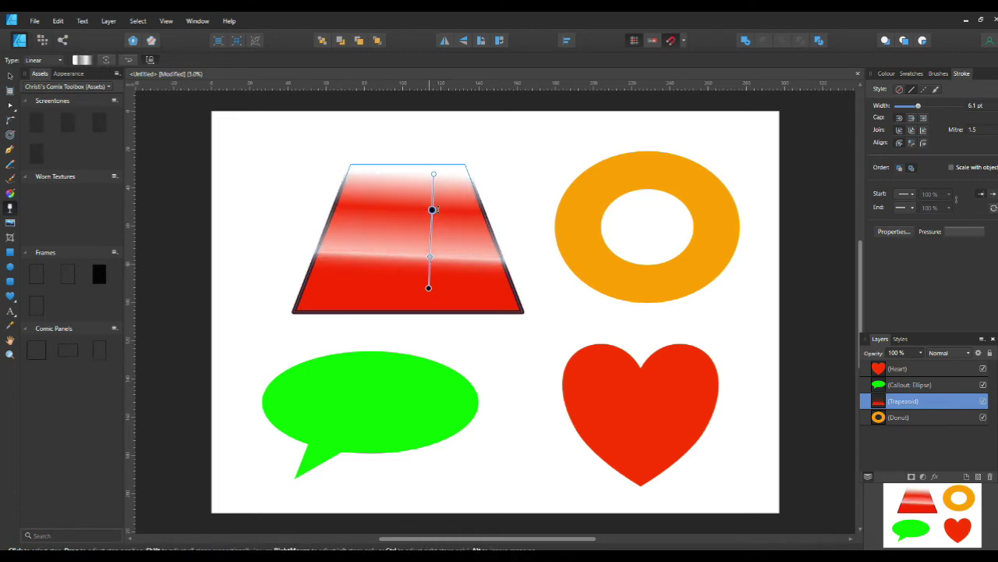
pyautogui.click(429, 288)
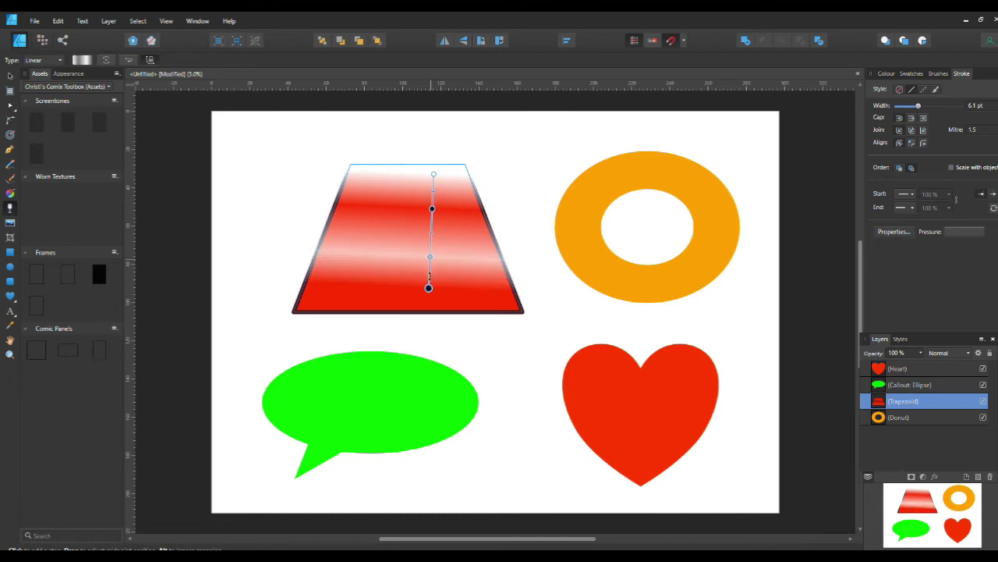
pyautogui.moveTo(428, 289); pyautogui.dragTo(425, 311)
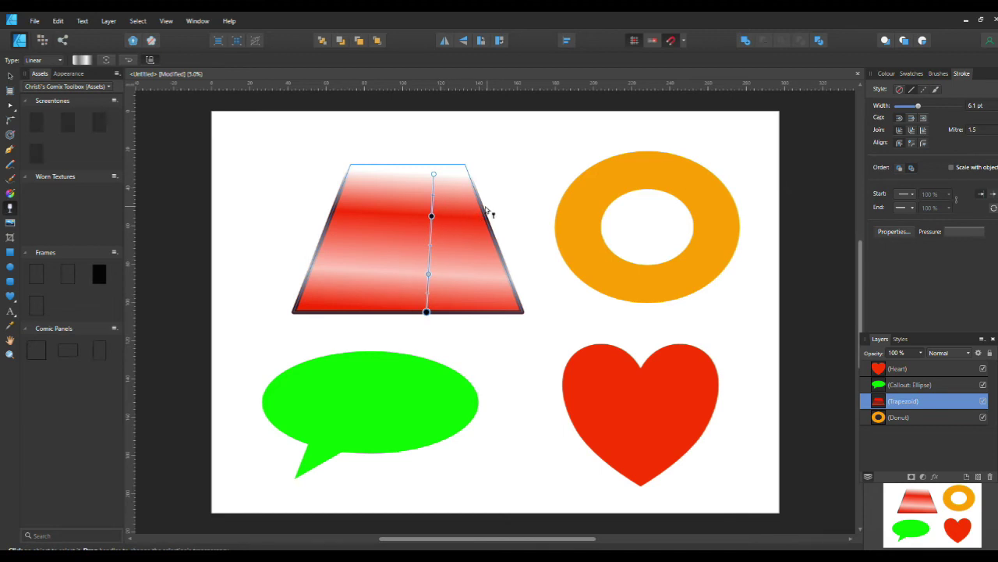
pyautogui.click(304, 216)
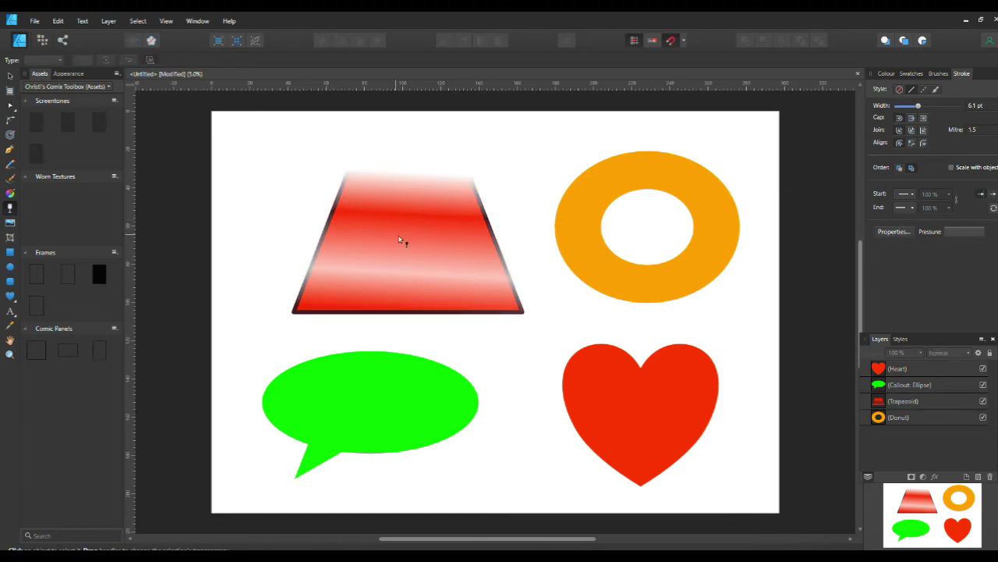
# Rotate the trapezoid roughly upside down and reposition it just left of the donut
pyautogui.click(9, 74)
pyautogui.moveTo(452, 268); pyautogui.dragTo(421, 237)
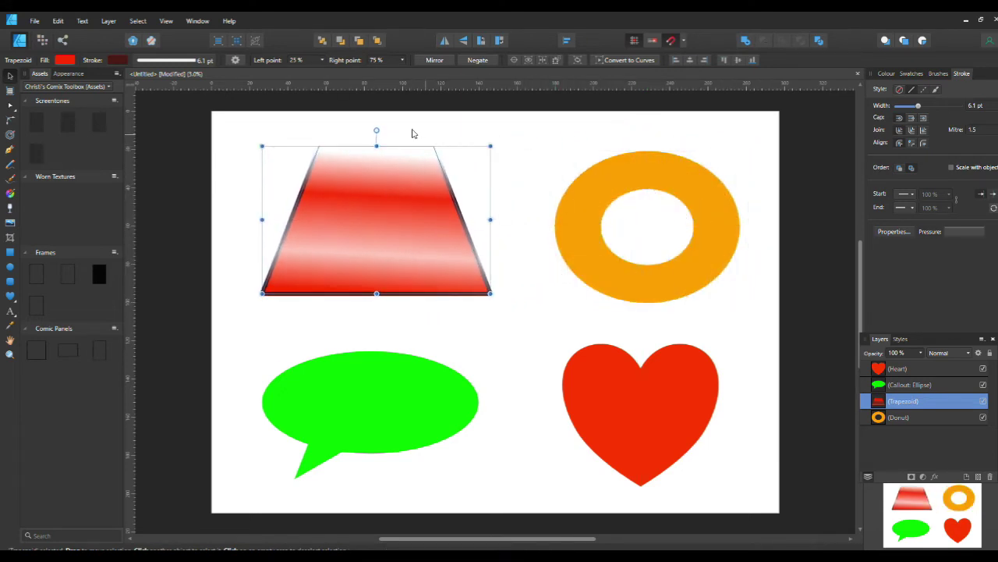
pyautogui.moveTo(389, 131); pyautogui.dragTo(371, 309)
pyautogui.moveTo(396, 264); pyautogui.dragTo(432, 230)
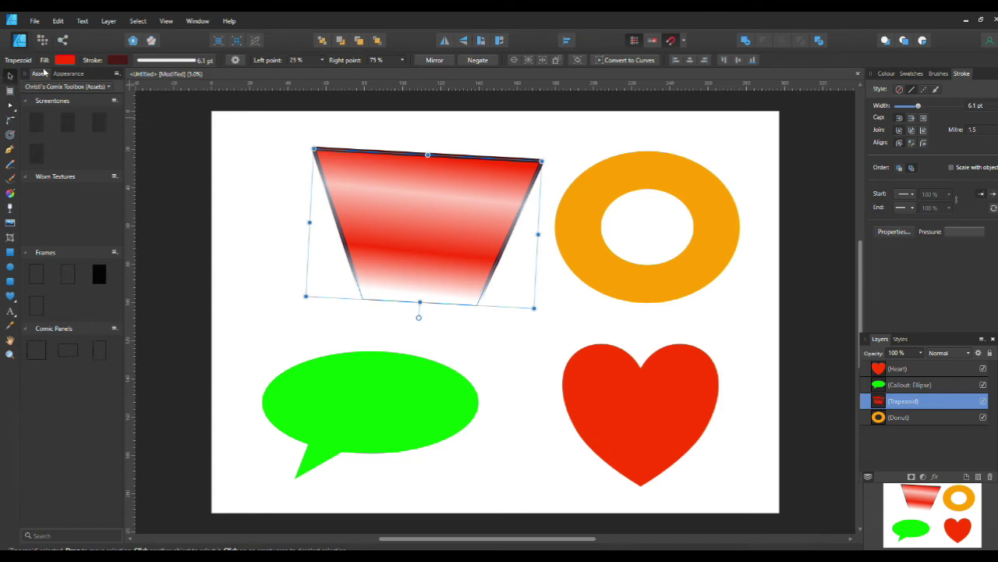
# Cut the trapezoid from the page
pyautogui.click(58, 21)
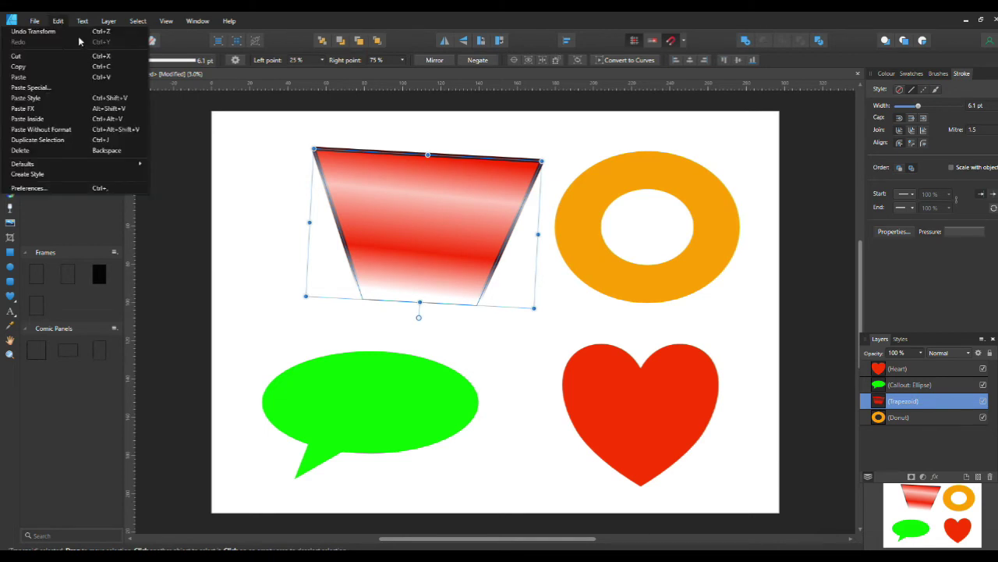
pyautogui.moveTo(78, 27)
pyautogui.press('Escape')
pyautogui.hotkey('ctrl', 'x')
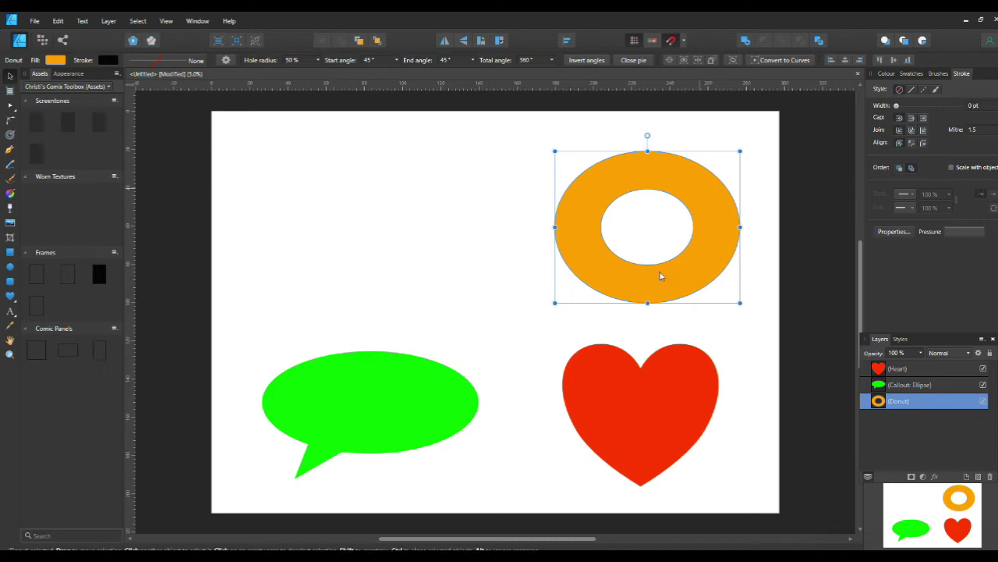
# Move the donut to the upper middle of the page and crop away its upper part with the Vector Crop Tool
pyautogui.moveTo(596, 216); pyautogui.dragTo(426, 199)
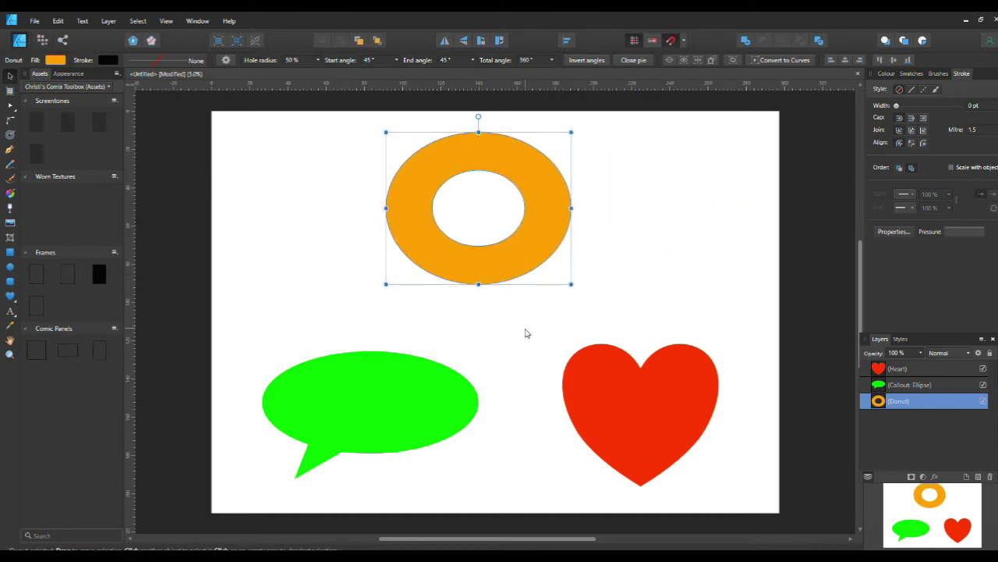
pyautogui.click(9, 238)
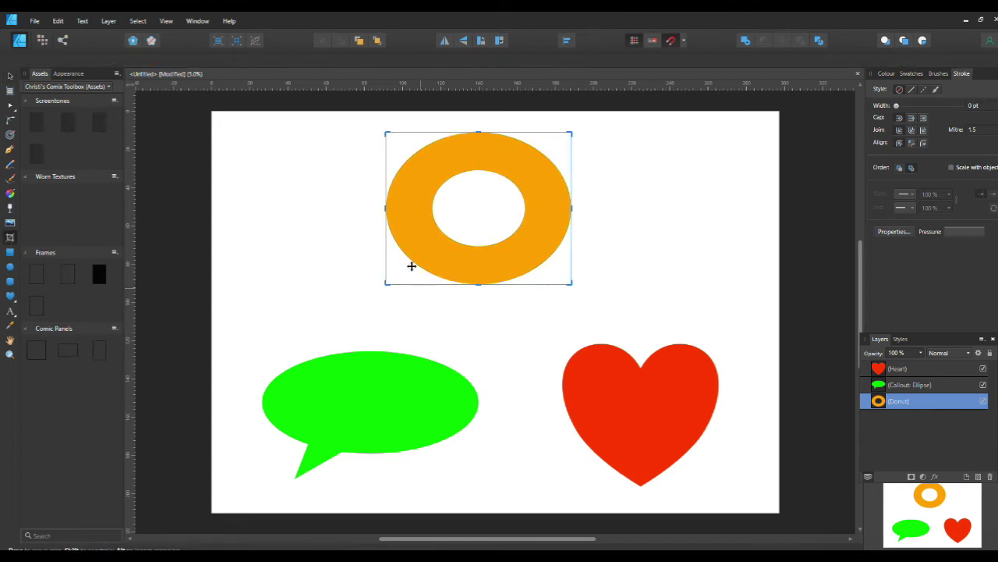
pyautogui.moveTo(480, 138); pyautogui.dragTo(480, 227)
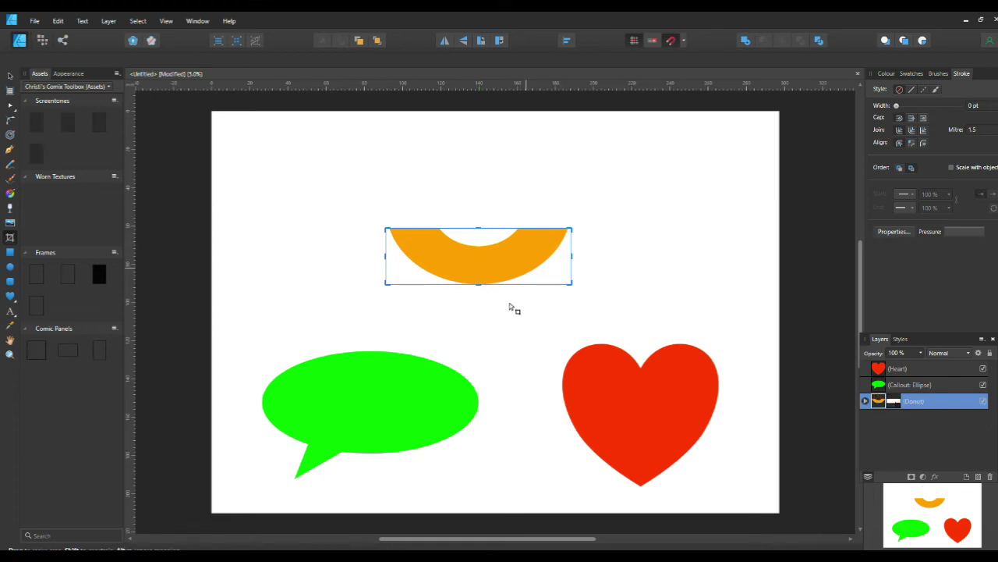
# Move the cropped orange donut left and squash it slightly by lowering its upper edge
pyautogui.click(706, 319)
pyautogui.click(10, 76)
pyautogui.click(464, 262)
pyautogui.moveTo(470, 269); pyautogui.dragTo(431, 265)
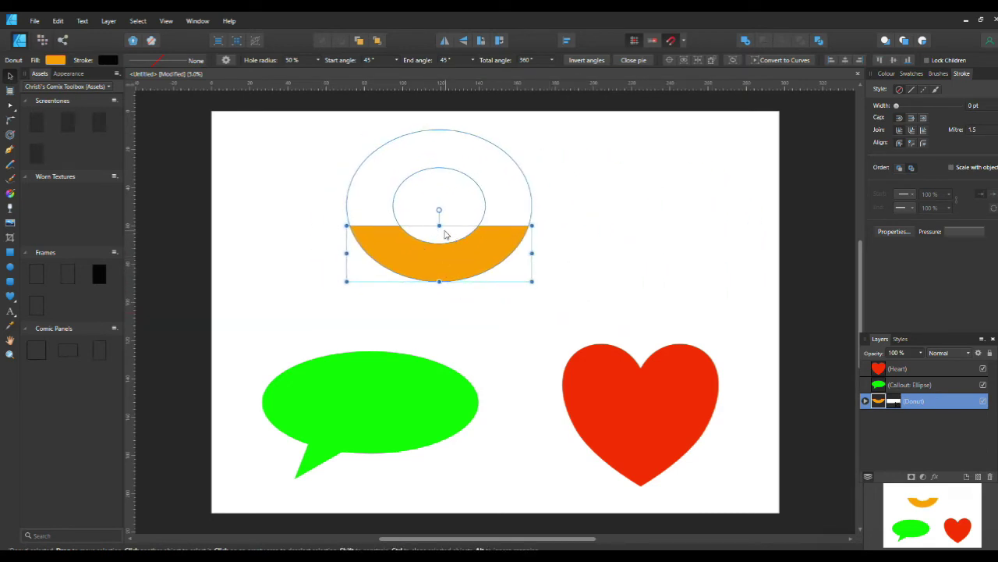
pyautogui.moveTo(439, 226)
pyautogui.mouseDown()
pyautogui.moveTo(444, 195)
pyautogui.moveTo(450, 234)
pyautogui.mouseUp()
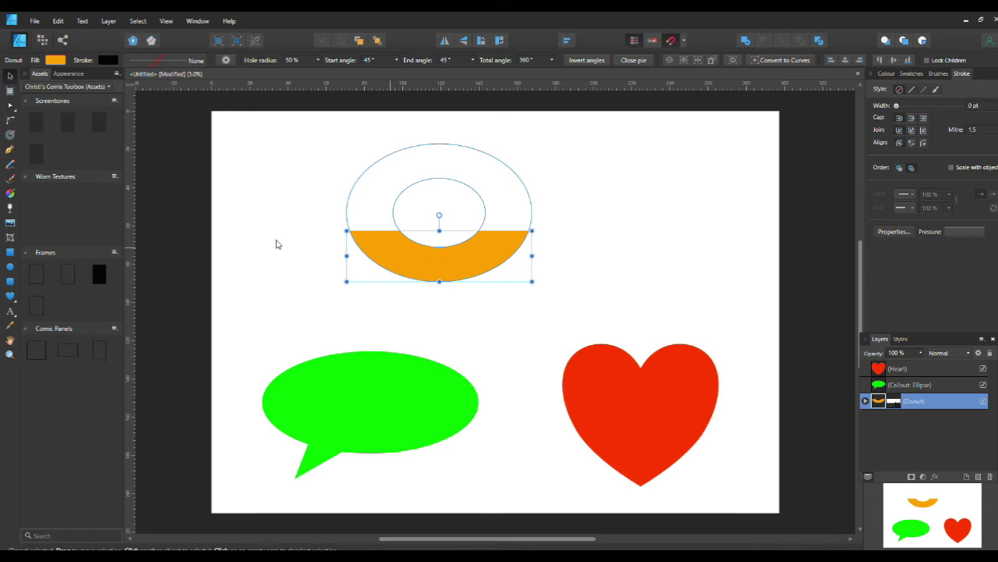
# With the Vector Crop Tool, raise the crop's upper edge to reveal the donut's full lower half, and shift the donut within the frame
pyautogui.click(10, 237)
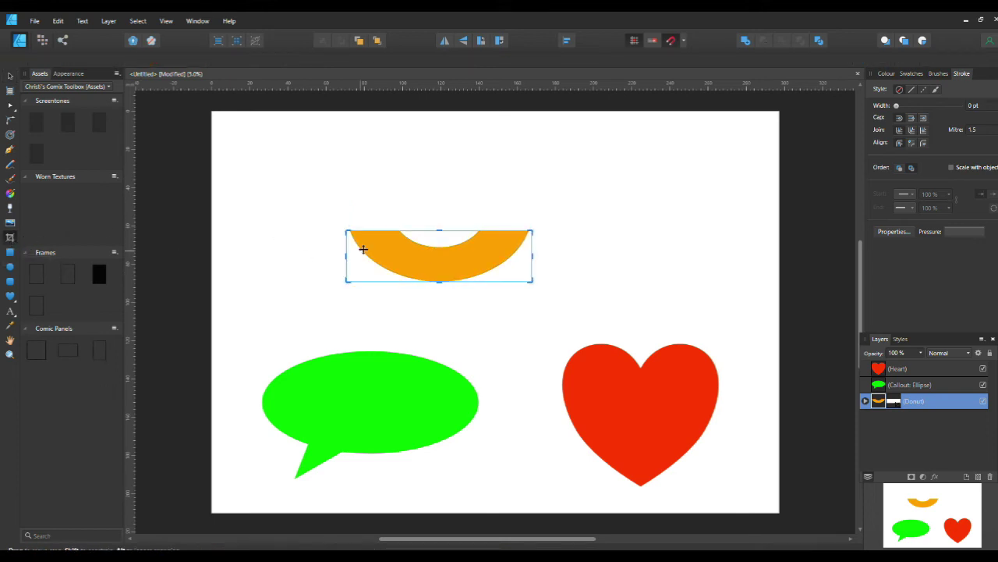
pyautogui.moveTo(439, 231)
pyautogui.mouseDown()
pyautogui.moveTo(439, 195)
pyautogui.moveTo(442, 213)
pyautogui.mouseUp()
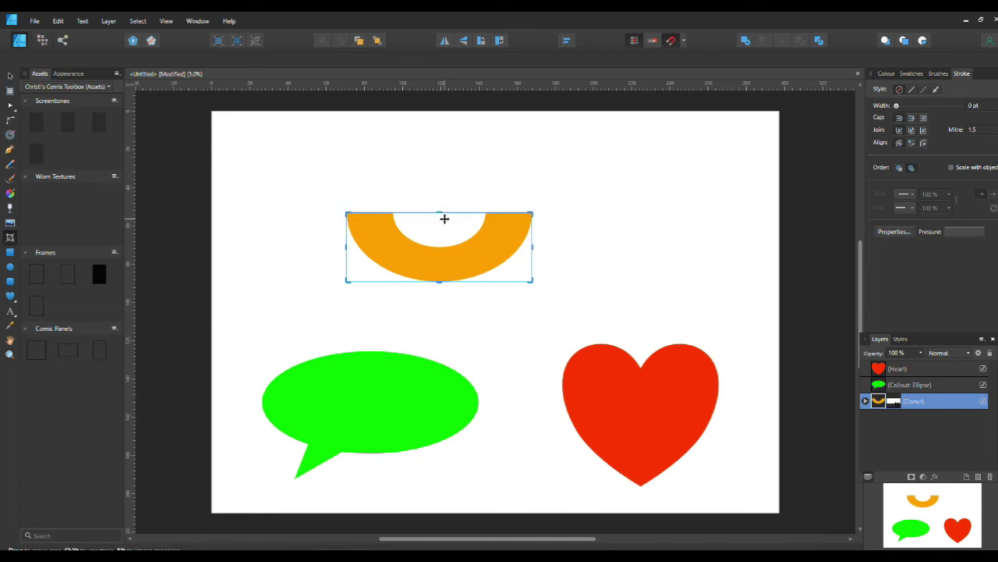
pyautogui.click(366, 267)
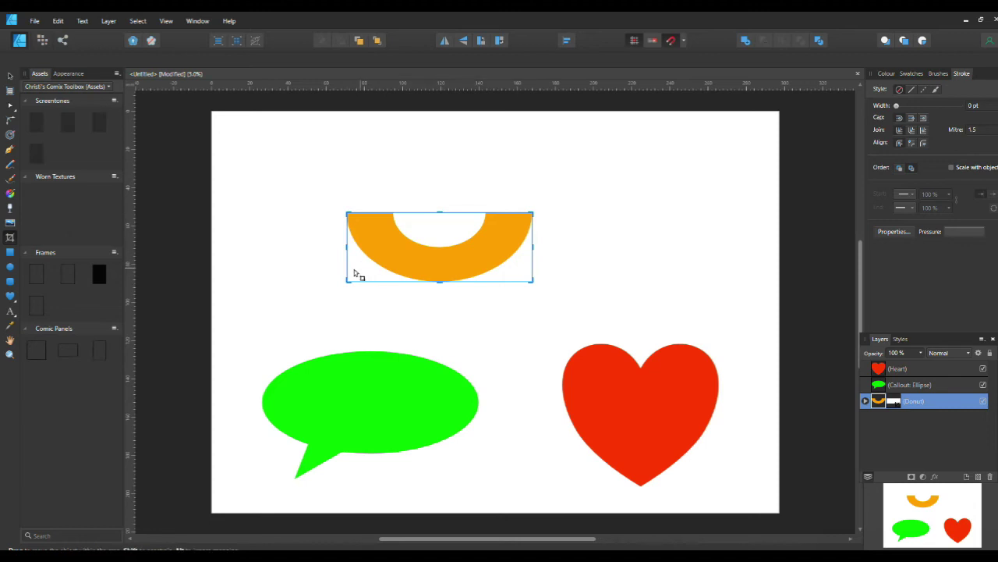
pyautogui.moveTo(366, 269); pyautogui.dragTo(399, 264)
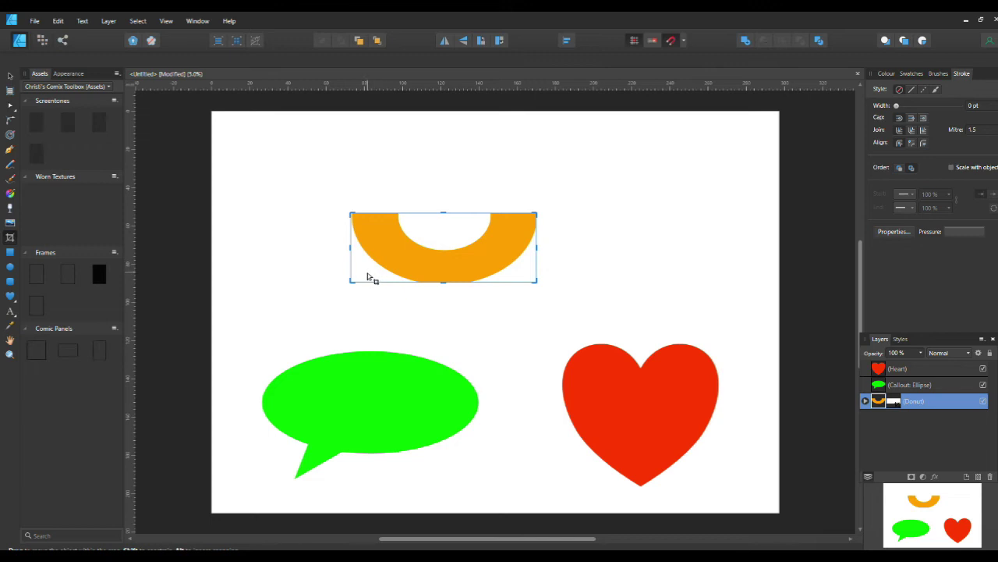
# Extend the crop frame's lower edge below the donut and move the frame up and slightly right over it
pyautogui.click(436, 281)
pyautogui.click(450, 277)
pyautogui.moveTo(445, 273); pyautogui.dragTo(444, 294)
pyautogui.moveTo(380, 267); pyautogui.dragTo(387, 250)
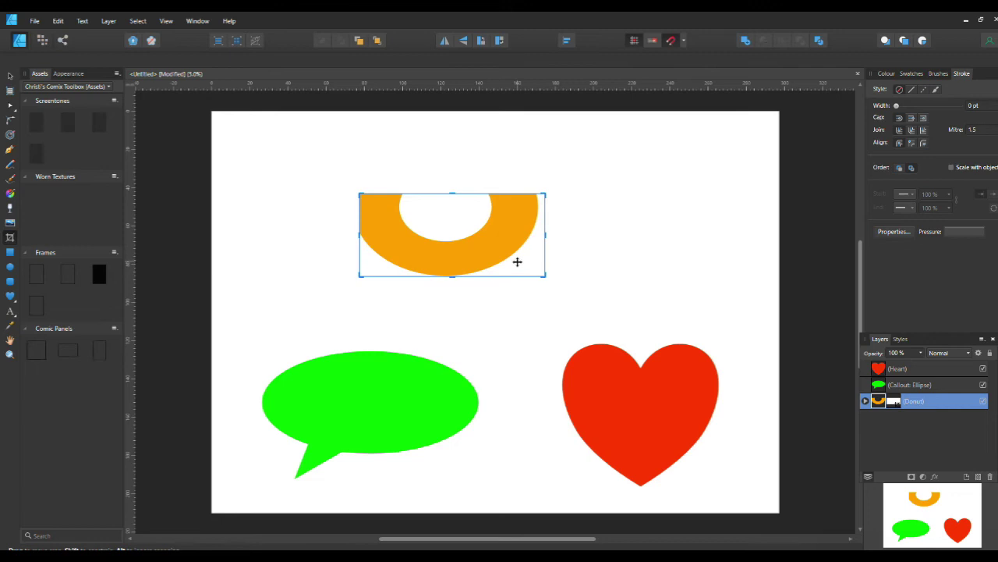
pyautogui.moveTo(451, 278); pyautogui.dragTo(451, 287)
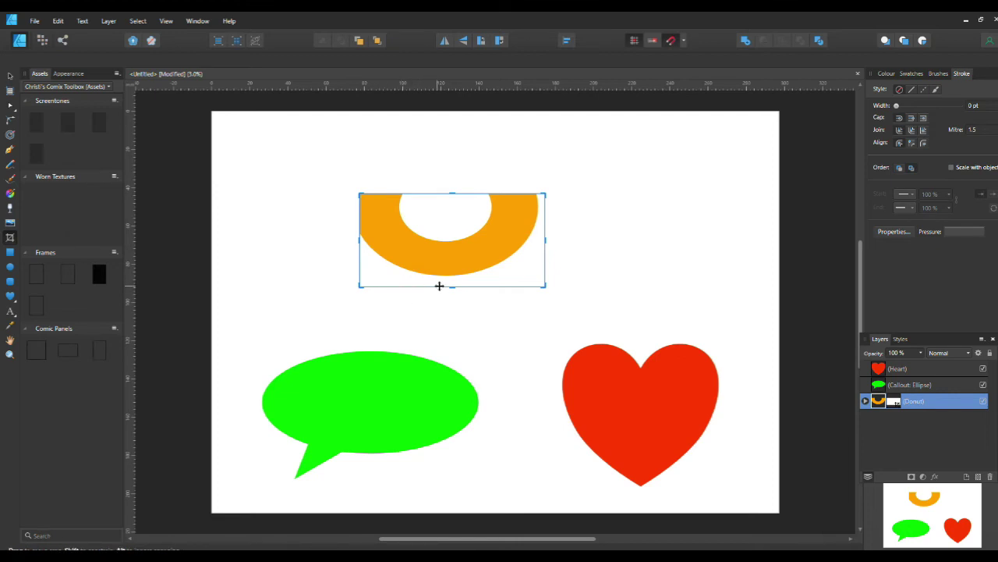
# Reposition the donut and crop frame relative to each other, uncovering more of the ring, and slightly enlarge the frame from its lower-right corner
pyautogui.moveTo(448, 209)
pyautogui.mouseDown()
pyautogui.moveTo(457, 226)
pyautogui.moveTo(442, 203)
pyautogui.mouseUp()
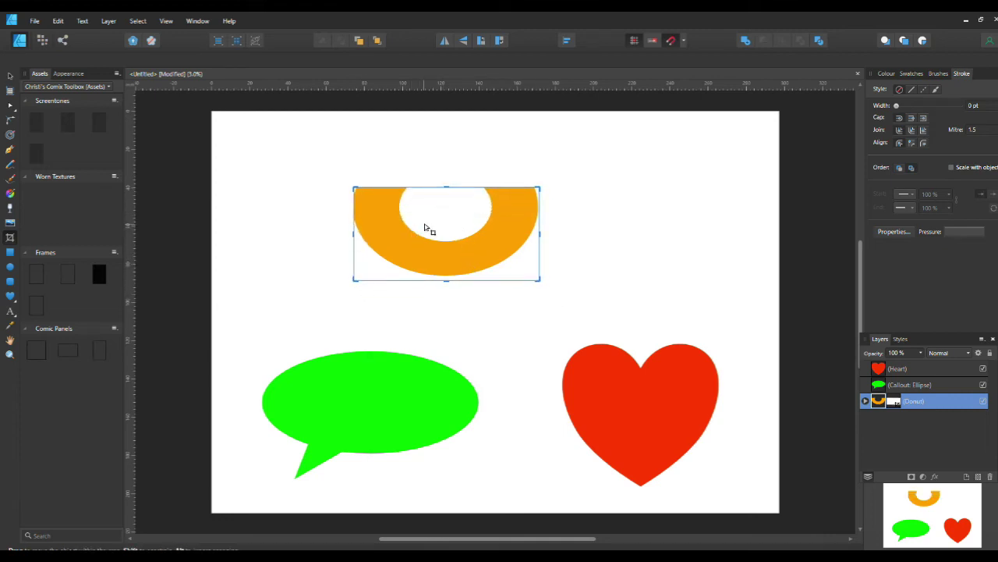
pyautogui.moveTo(415, 237); pyautogui.dragTo(396, 227)
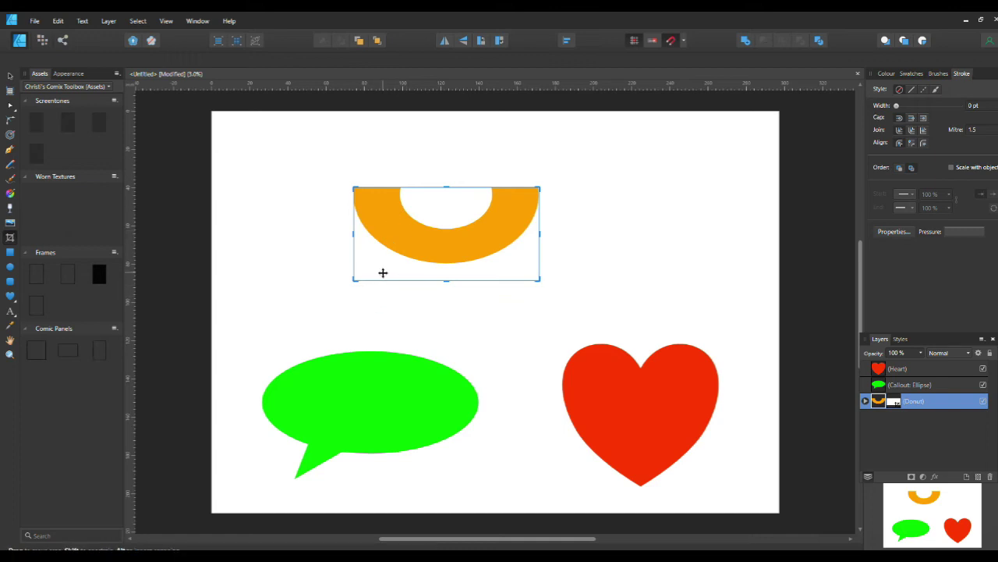
pyautogui.moveTo(385, 267); pyautogui.dragTo(387, 249)
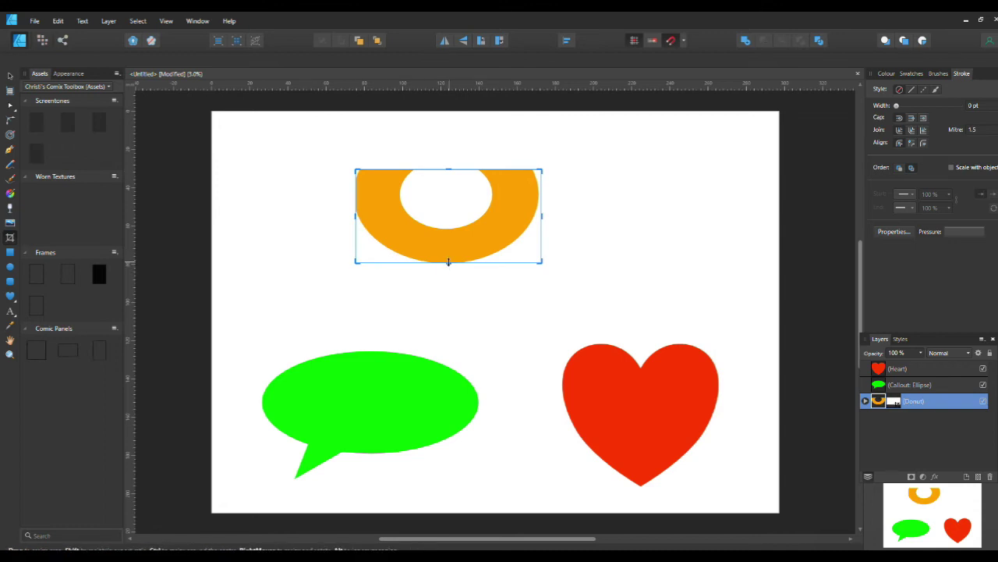
pyautogui.moveTo(540, 263)
pyautogui.mouseDown()
pyautogui.moveTo(531, 258)
pyautogui.moveTo(546, 265)
pyautogui.mouseUp()
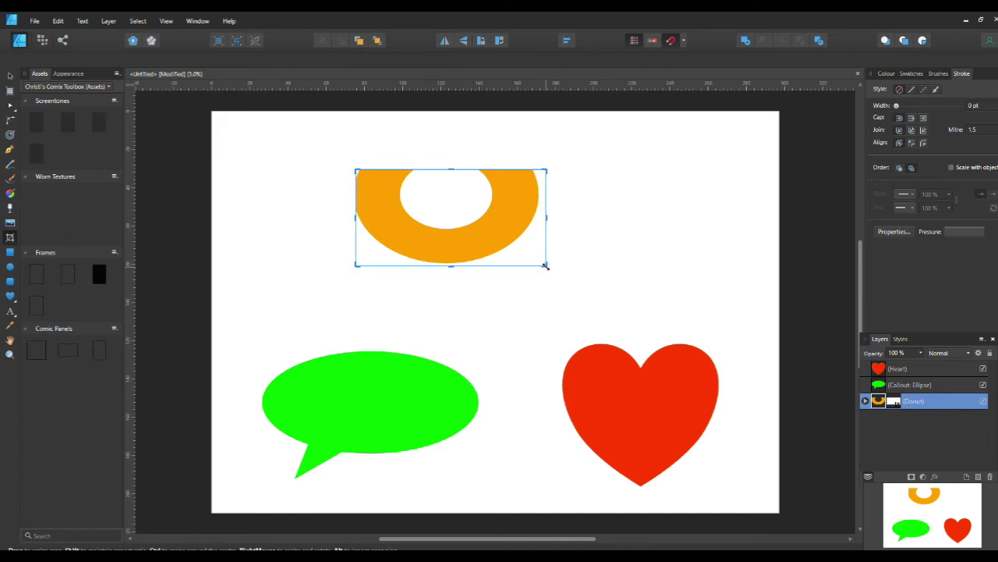
# Crop away the donut's right half and extend the crop's left edge slightly past its outer rim
pyautogui.moveTo(548, 217); pyautogui.dragTo(442, 218)
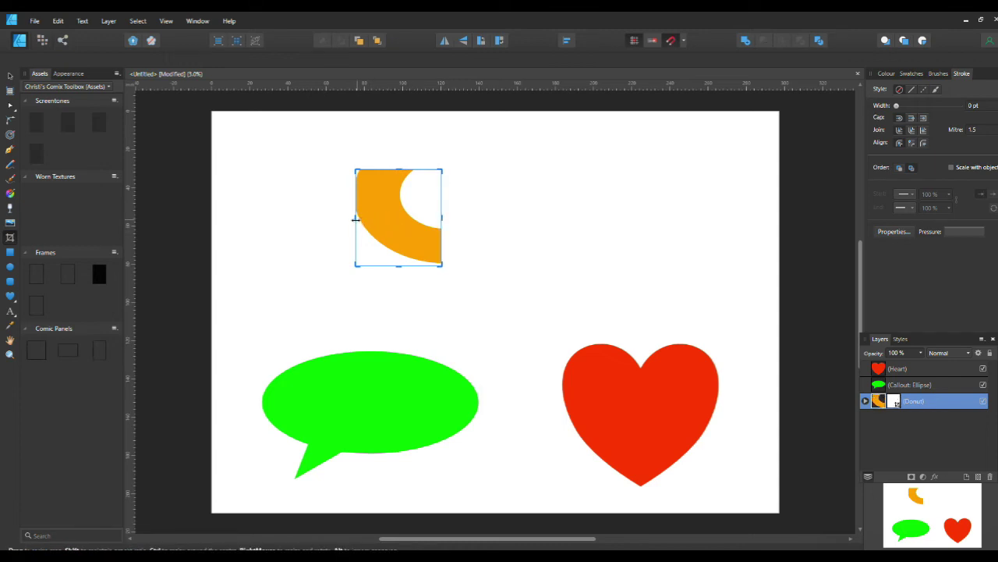
pyautogui.moveTo(355, 217); pyautogui.dragTo(348, 217)
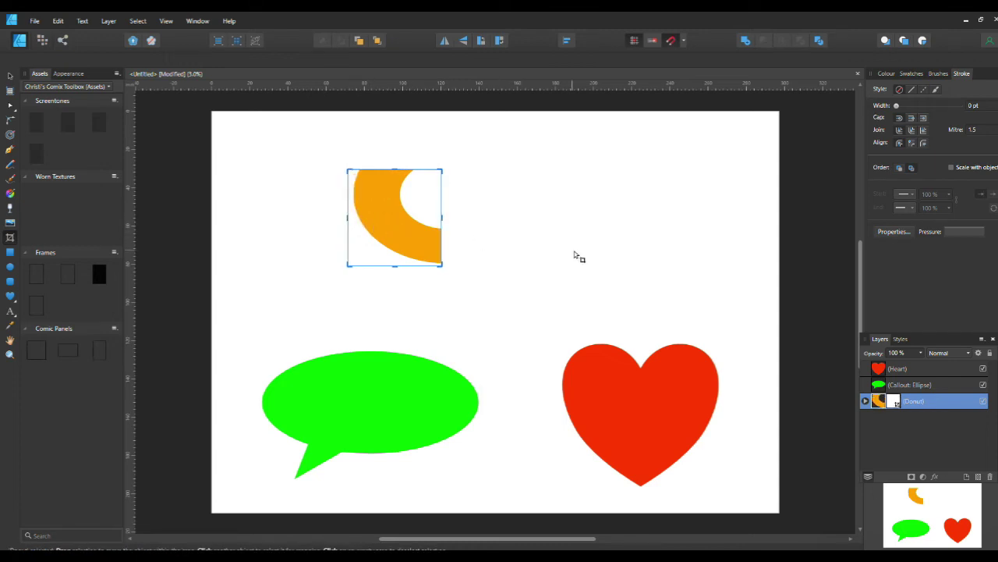
pyautogui.click(247, 223)
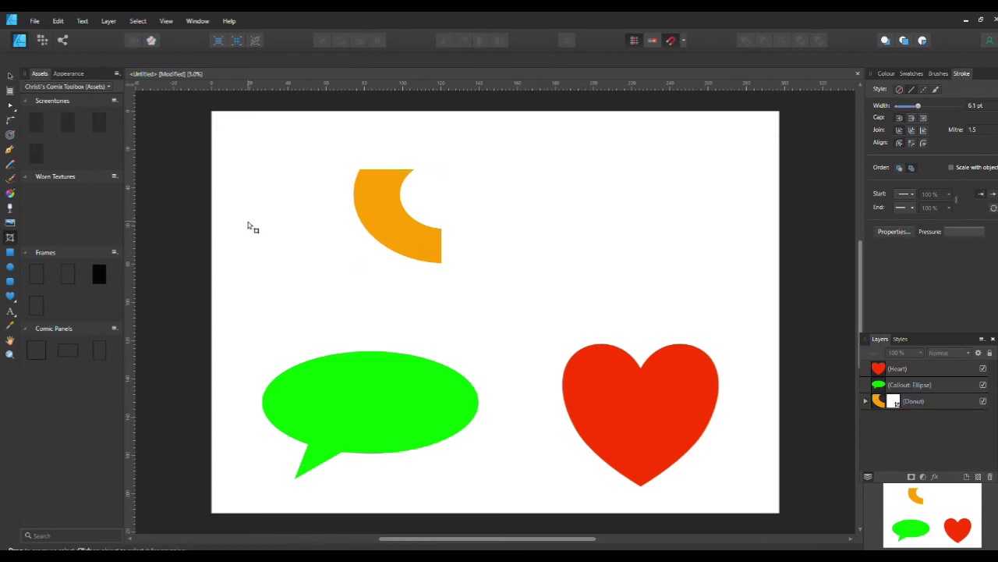
# Move the cropped donut between the other shapes and back to the upper middle of the page, and delete it
pyautogui.click(8, 76)
pyautogui.moveTo(381, 222); pyautogui.dragTo(503, 409)
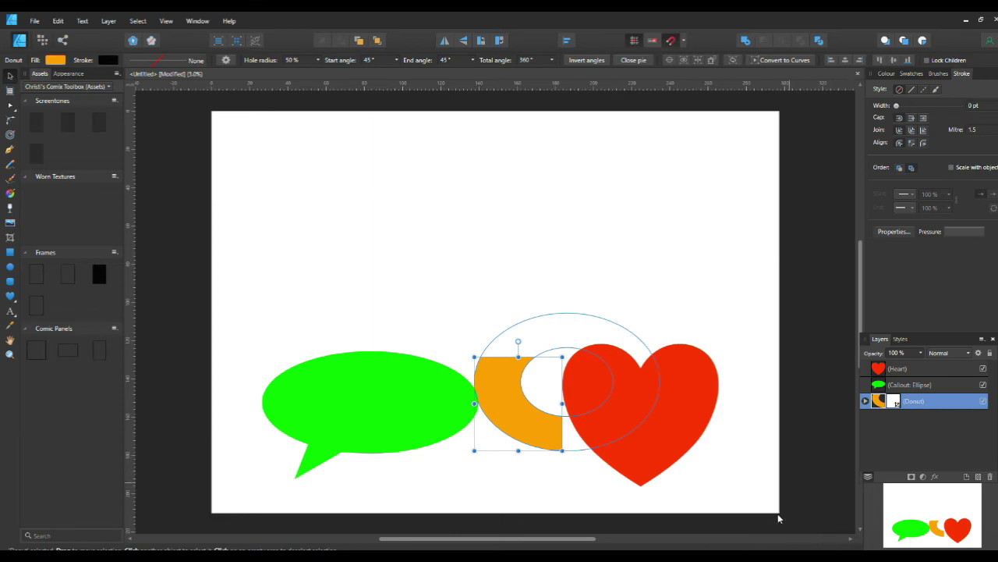
pyautogui.moveTo(500, 383); pyautogui.dragTo(471, 255)
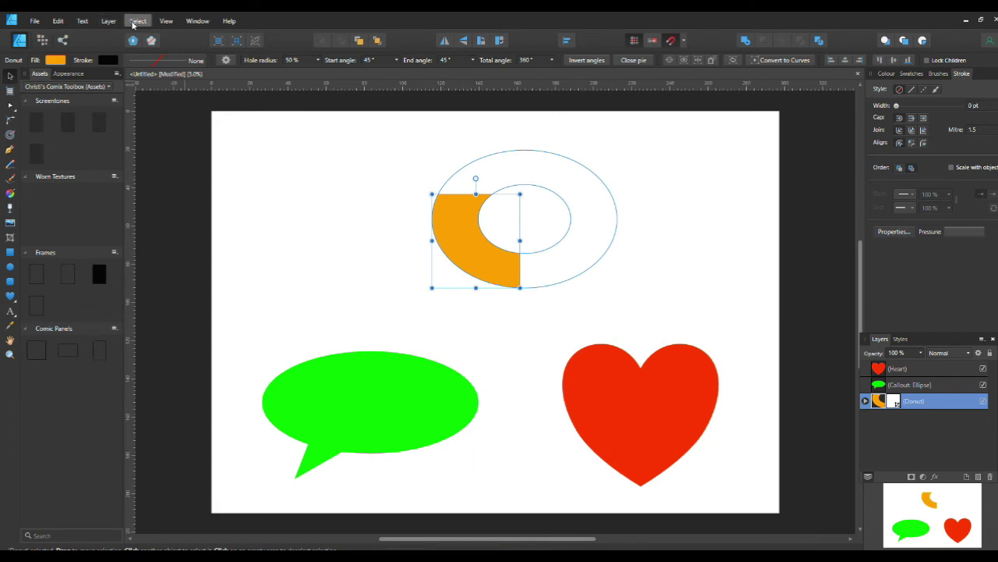
pyautogui.click(60, 24)
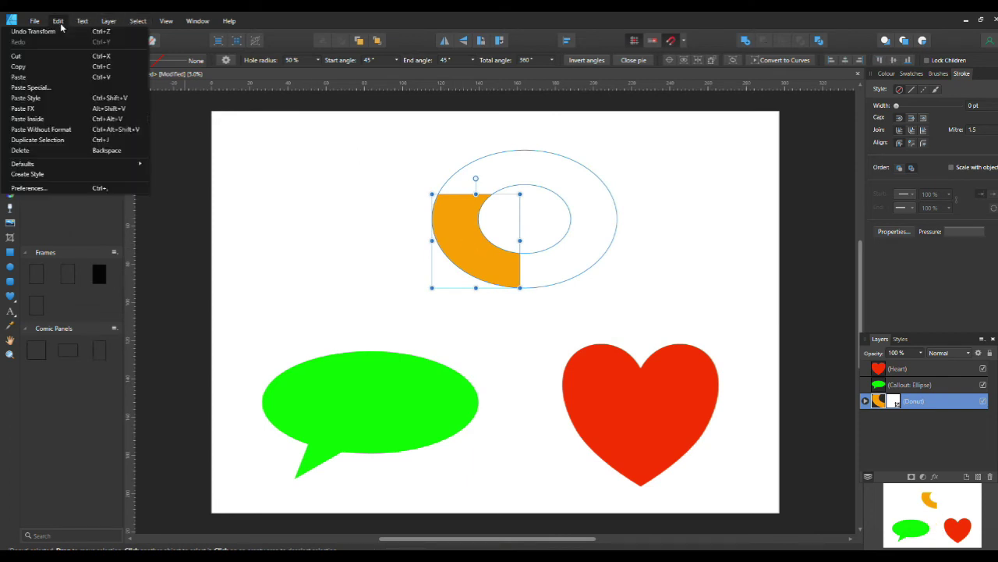
pyautogui.click(51, 149)
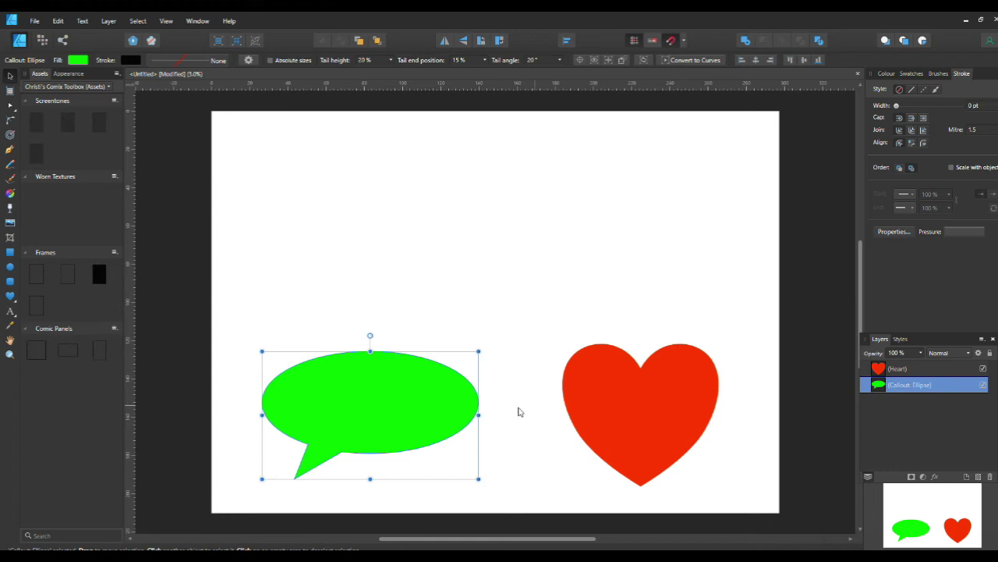
# Move the red heart to the upper middle of the page and enlarge it to about twice its width
pyautogui.moveTo(617, 412); pyautogui.dragTo(454, 208)
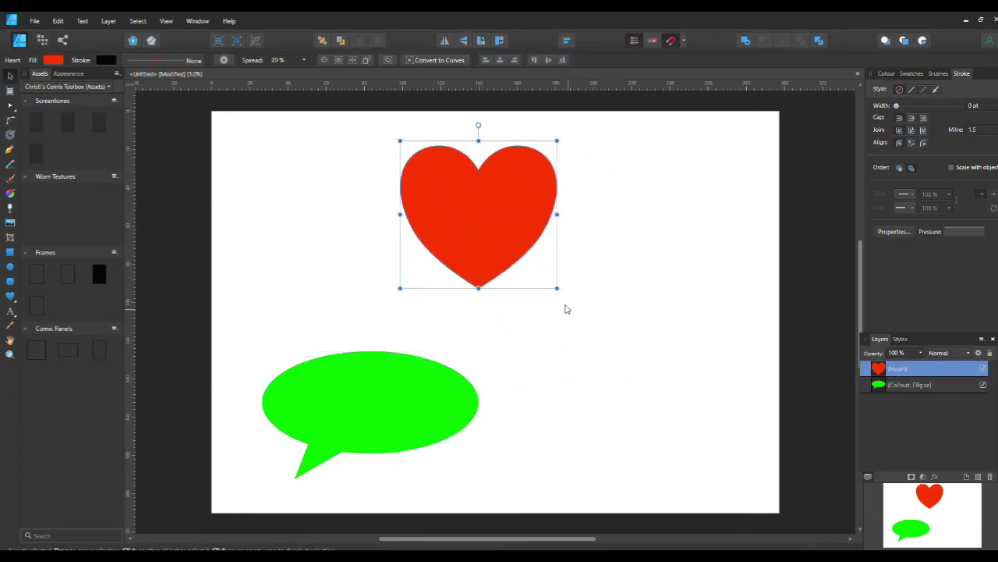
pyautogui.moveTo(557, 288); pyautogui.dragTo(703, 394)
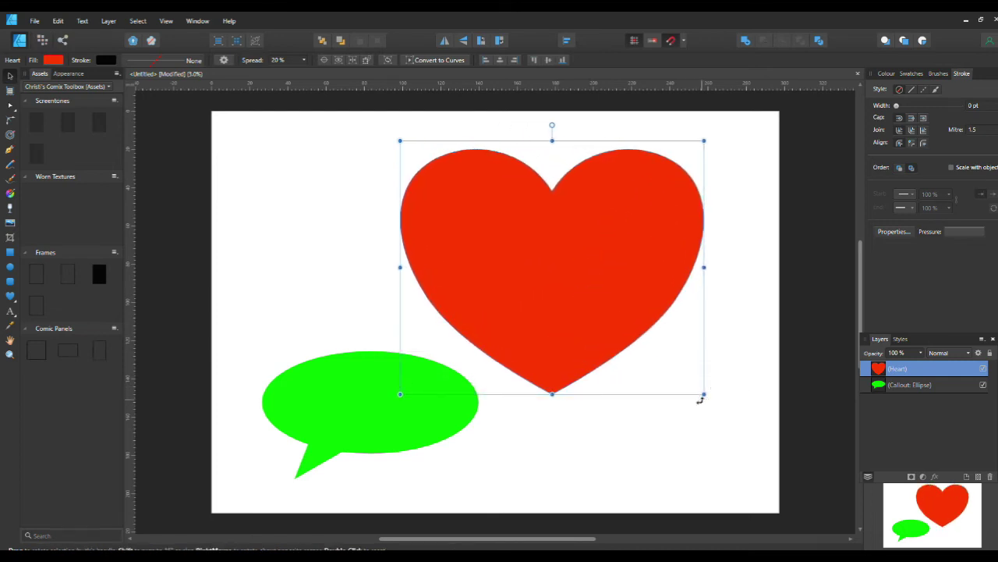
# Place the photo p0101719 from the ANIhorse folder over the heart, large enough to cover it
pyautogui.click(11, 225)
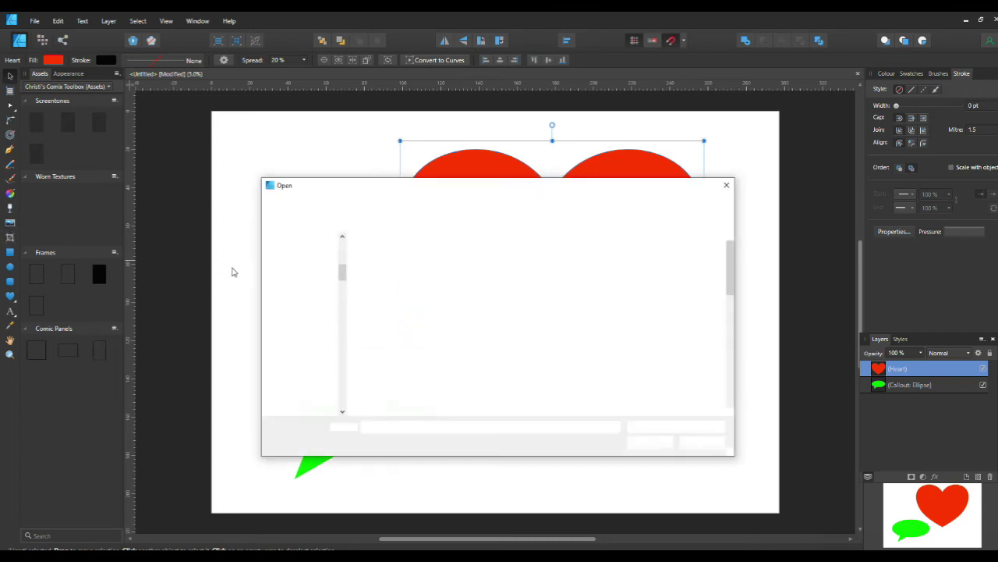
pyautogui.click(627, 265)
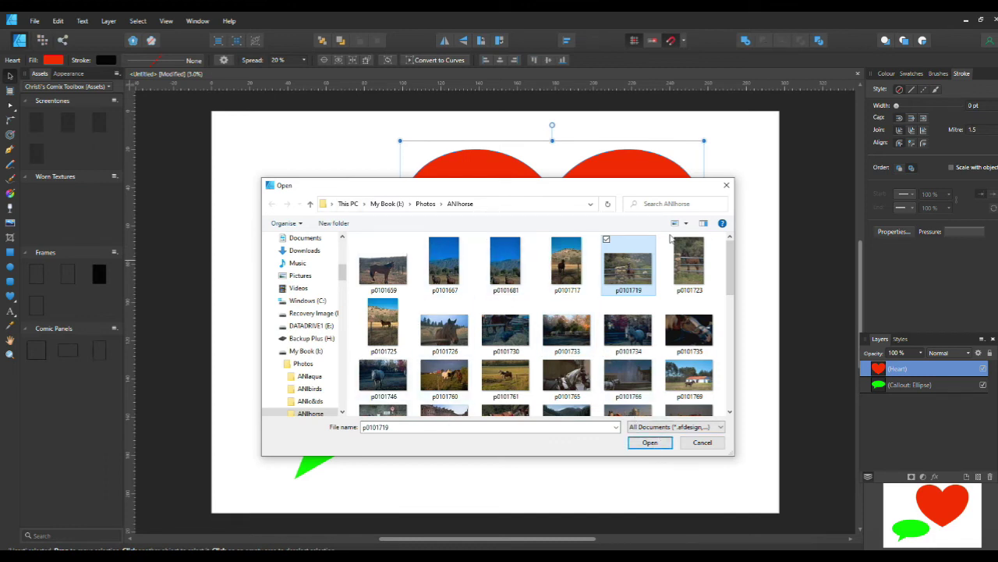
pyautogui.click(650, 442)
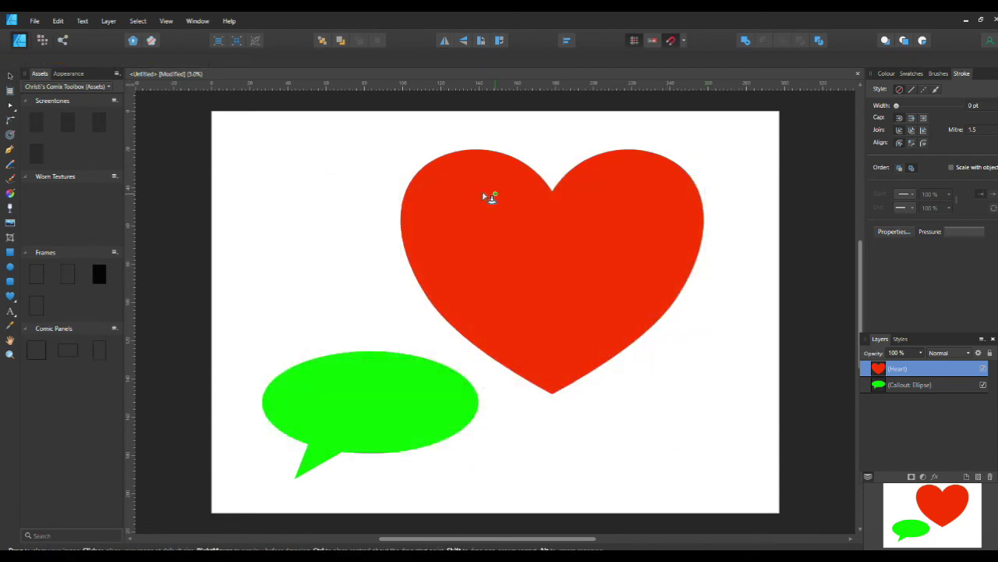
pyautogui.moveTo(359, 146); pyautogui.dragTo(751, 439)
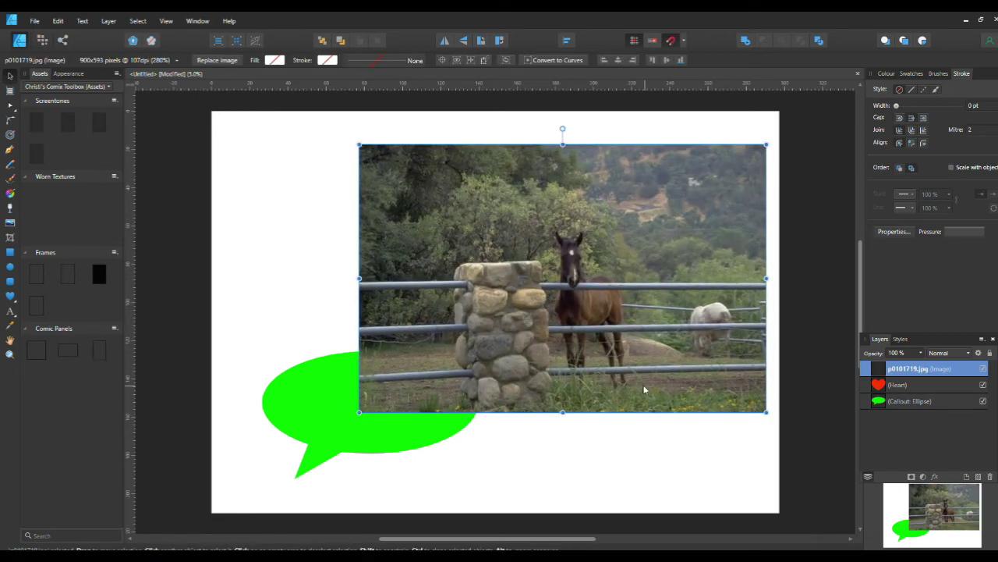
pyautogui.moveTo(630, 373); pyautogui.dragTo(582, 371)
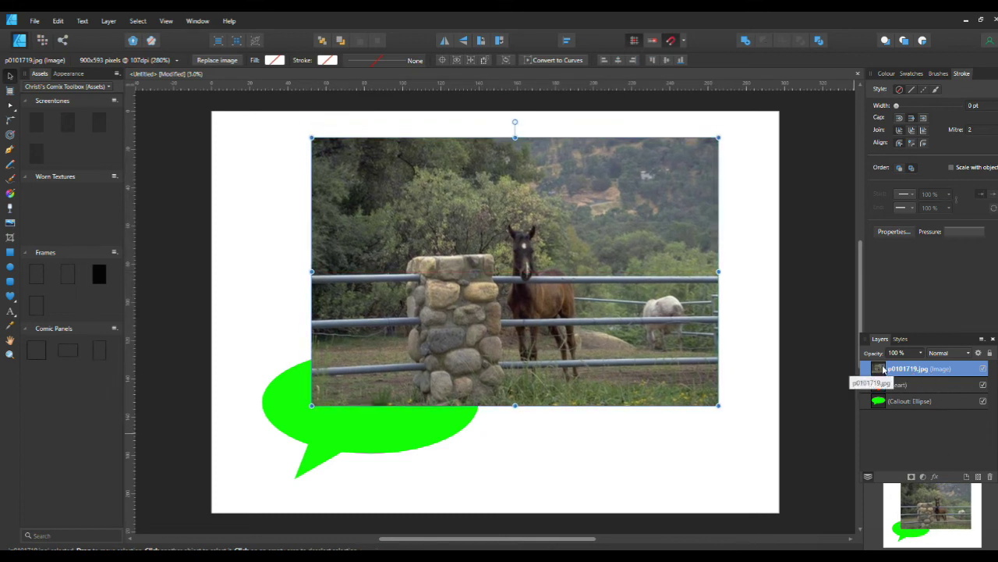
# Clip the photo p0101719 inside the heart layer, and reposition and stretch it to fill the heart
pyautogui.moveTo(888, 372); pyautogui.dragTo(893, 394)
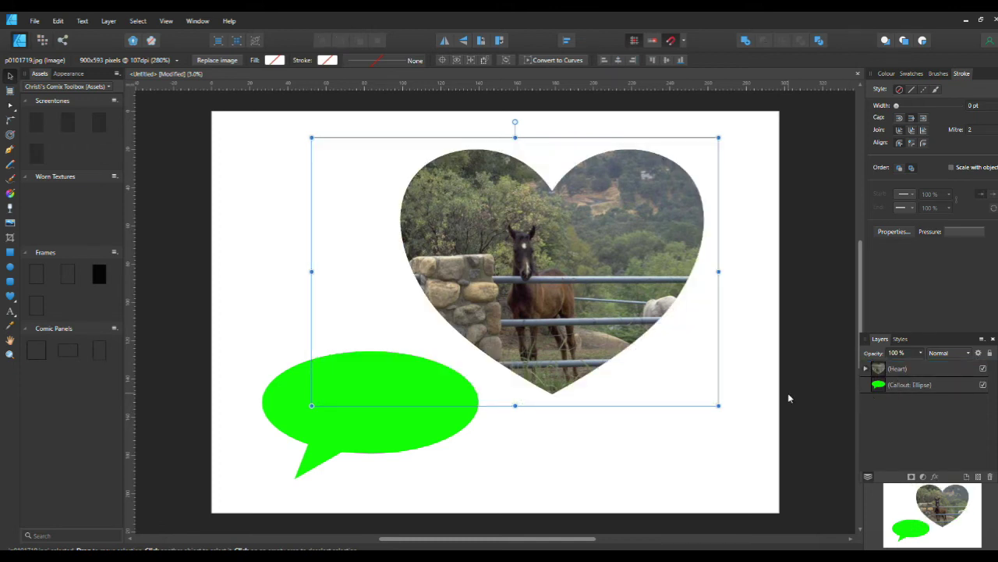
pyautogui.moveTo(598, 334); pyautogui.dragTo(584, 314)
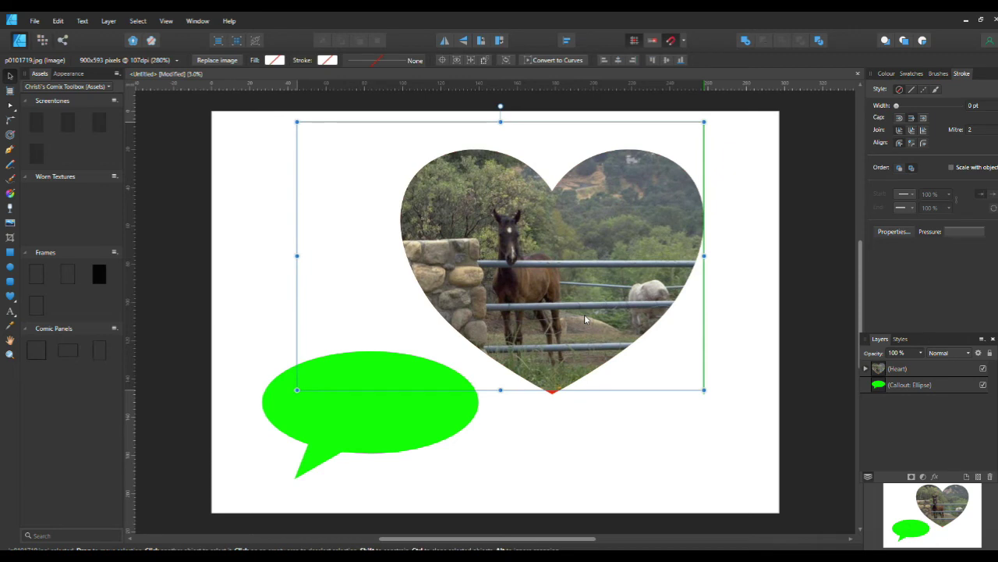
pyautogui.moveTo(500, 389)
pyautogui.mouseDown()
pyautogui.moveTo(517, 394)
pyautogui.moveTo(492, 394)
pyautogui.mouseUp()
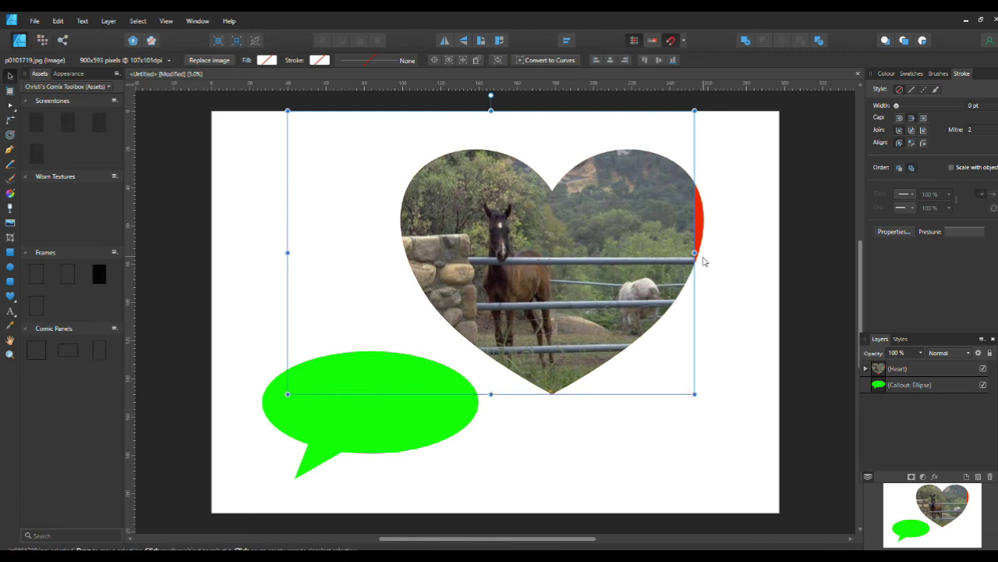
pyautogui.moveTo(703, 259); pyautogui.dragTo(706, 260)
pyautogui.click(778, 323)
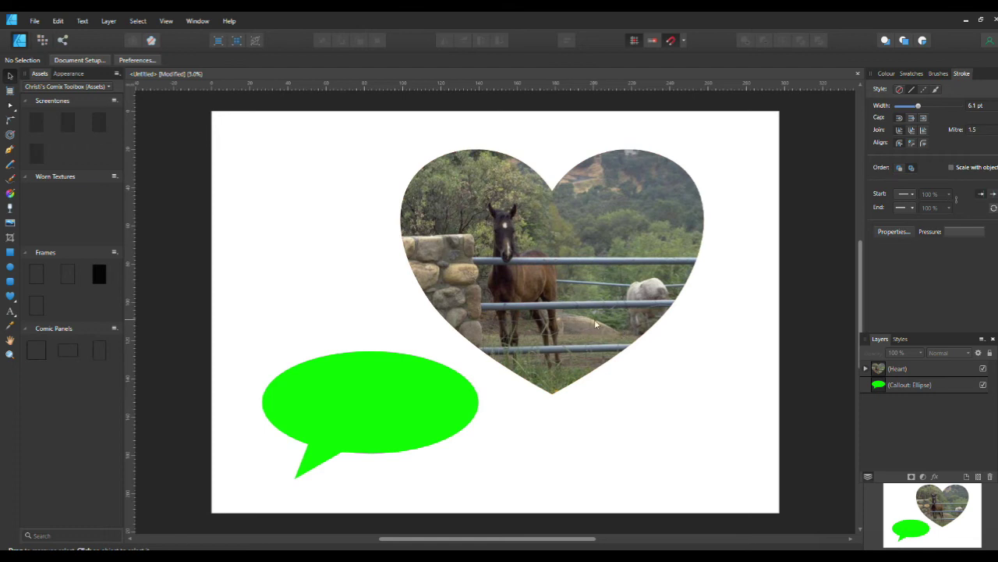
# Make the green callout ellipse taller and settle it at the page's lower left, beside the heart
pyautogui.moveTo(406, 408); pyautogui.dragTo(362, 345)
pyautogui.moveTo(330, 279); pyautogui.dragTo(330, 178)
pyautogui.moveTo(364, 335); pyautogui.dragTo(353, 408)
# Place the photo p0101659 over the green callout
pyautogui.click(11, 224)
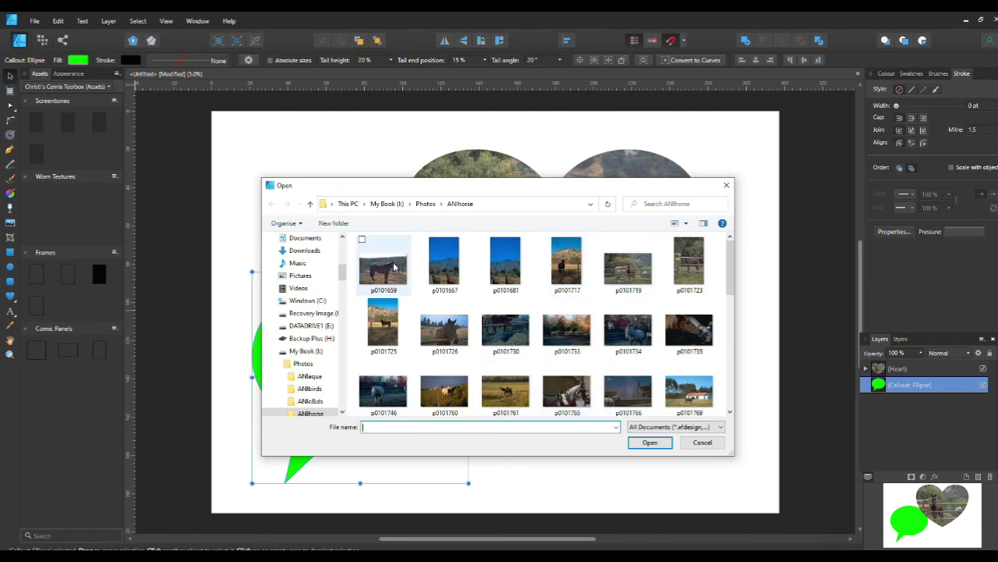
pyautogui.click(380, 283)
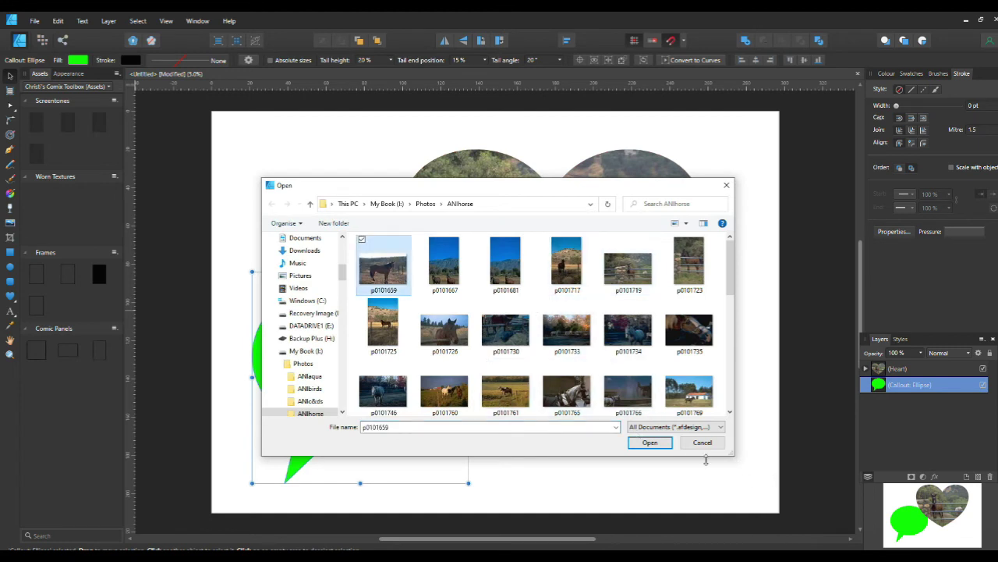
pyautogui.click(649, 443)
pyautogui.moveTo(231, 272); pyautogui.dragTo(514, 484)
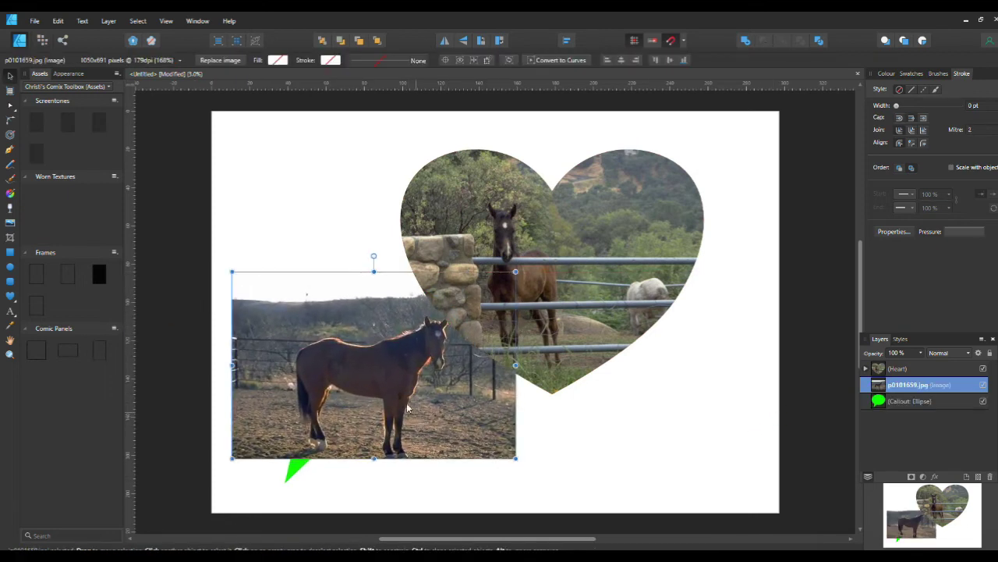
# Move and stretch the photo p0101659 to cover the callout and clip it inside the callout ellipse layer
pyautogui.moveTo(397, 389); pyautogui.dragTo(399, 368)
pyautogui.moveTo(375, 441); pyautogui.dragTo(375, 487)
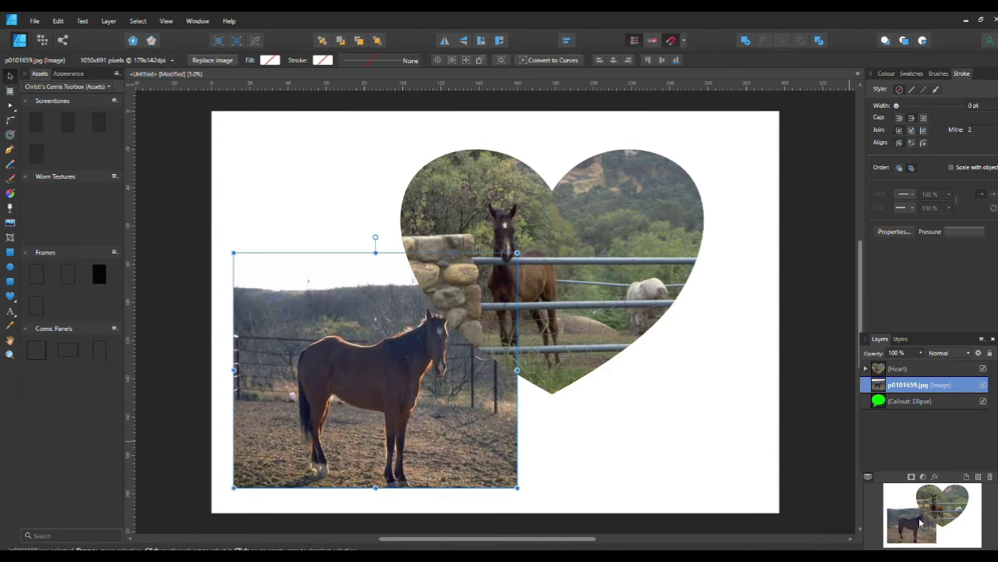
pyautogui.moveTo(903, 394); pyautogui.dragTo(921, 415)
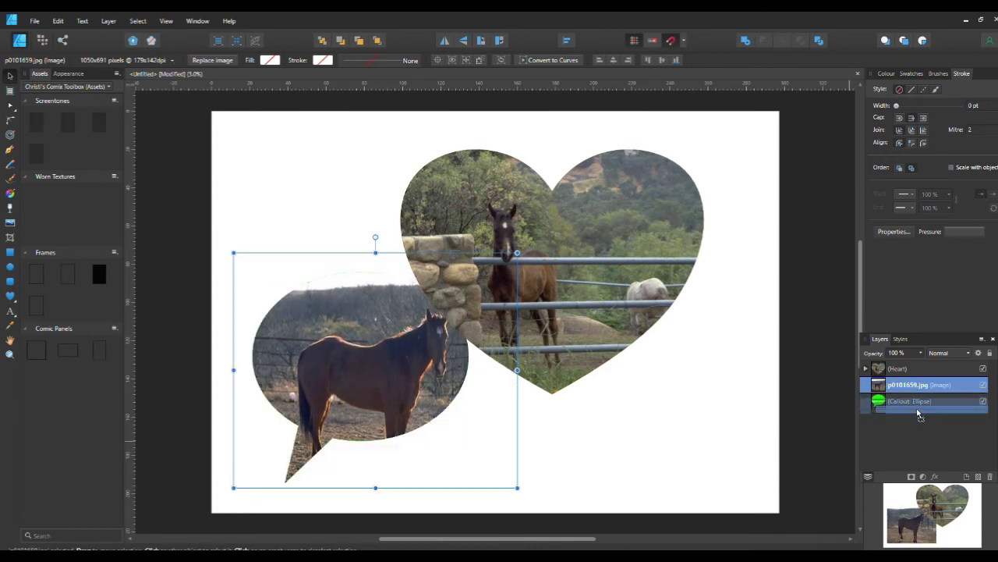
# Shift the photo up and left inside the callout, move the heart to the page's upper right, and raise the callout beside it
pyautogui.moveTo(391, 398); pyautogui.dragTo(369, 396)
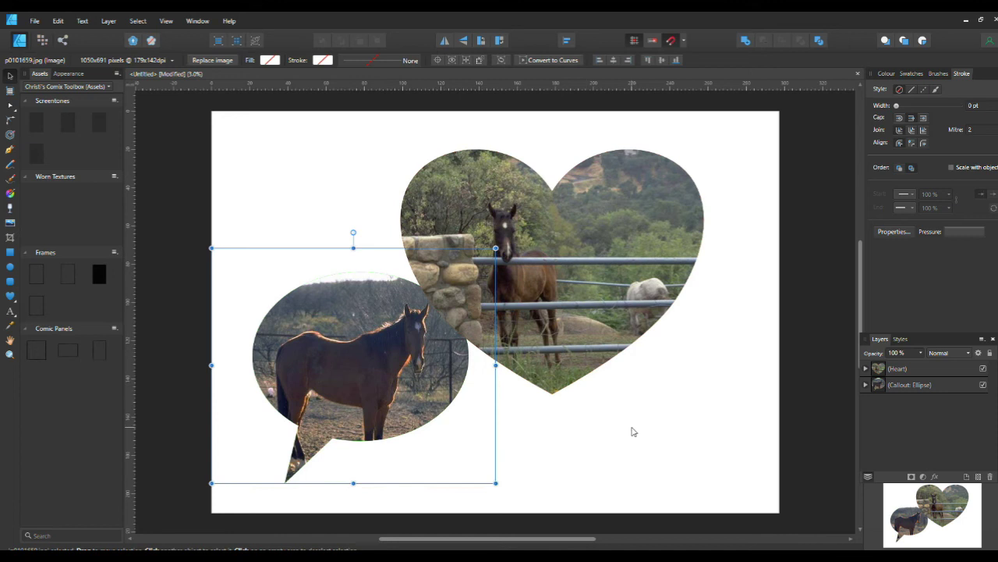
pyautogui.moveTo(592, 318); pyautogui.dragTo(661, 306)
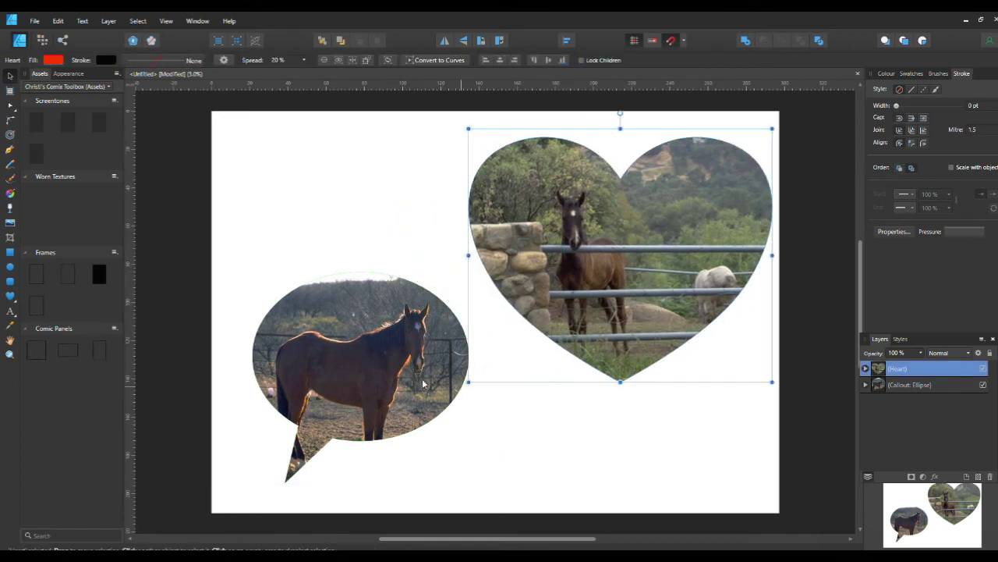
pyautogui.moveTo(392, 383); pyautogui.dragTo(381, 304)
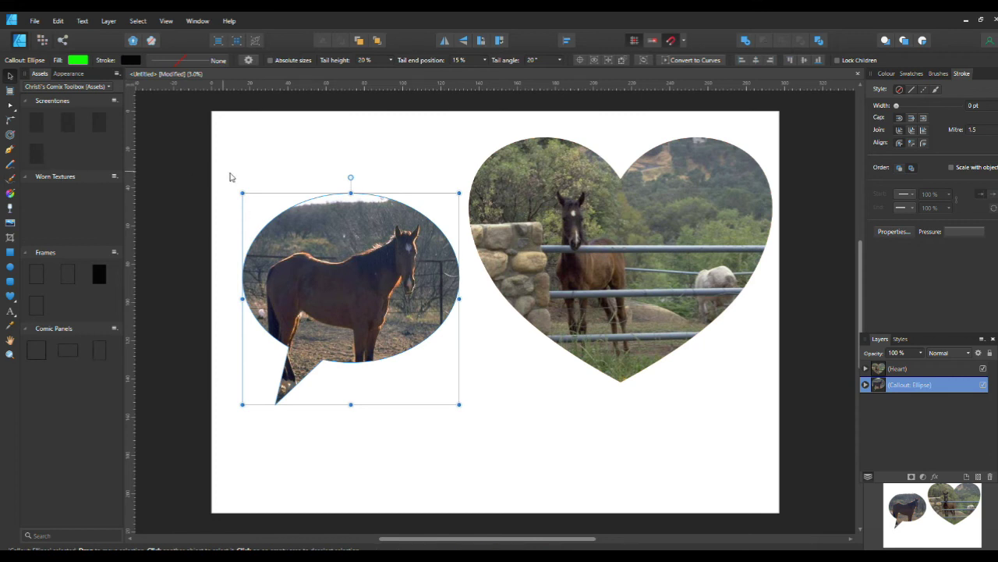
# Delete both the photo-filled heart and the callout ellipse to clear the page
pyautogui.moveTo(218, 118); pyautogui.dragTo(766, 463)
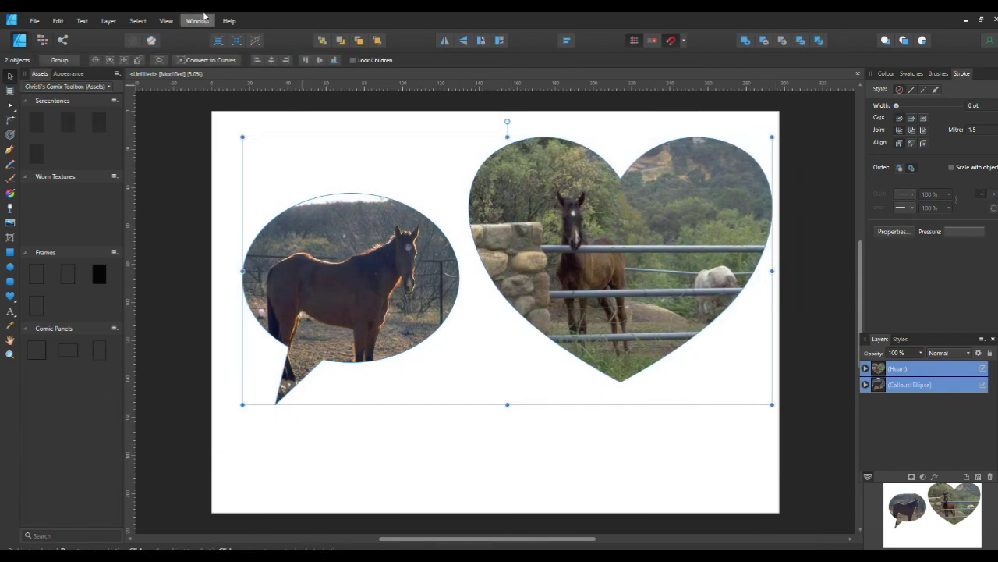
pyautogui.click(59, 21)
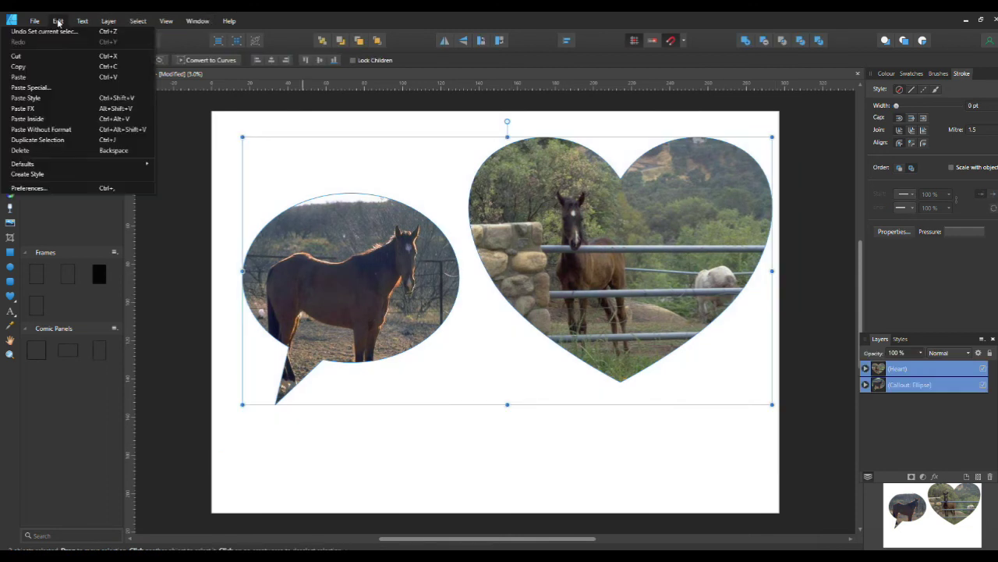
pyautogui.click(67, 152)
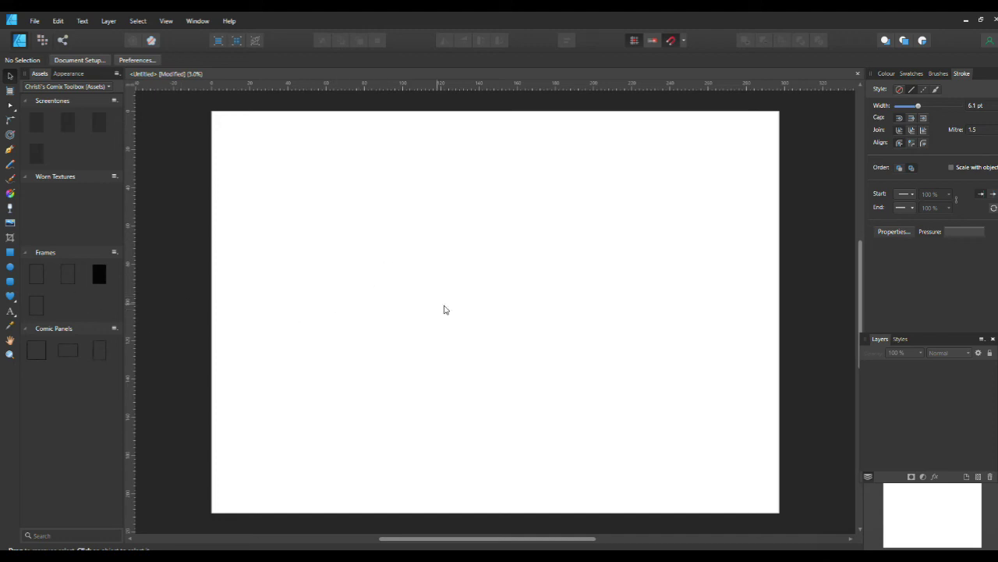
# Draw a wide red rectangle with a dark outline across the upper middle of the page
pyautogui.click(10, 252)
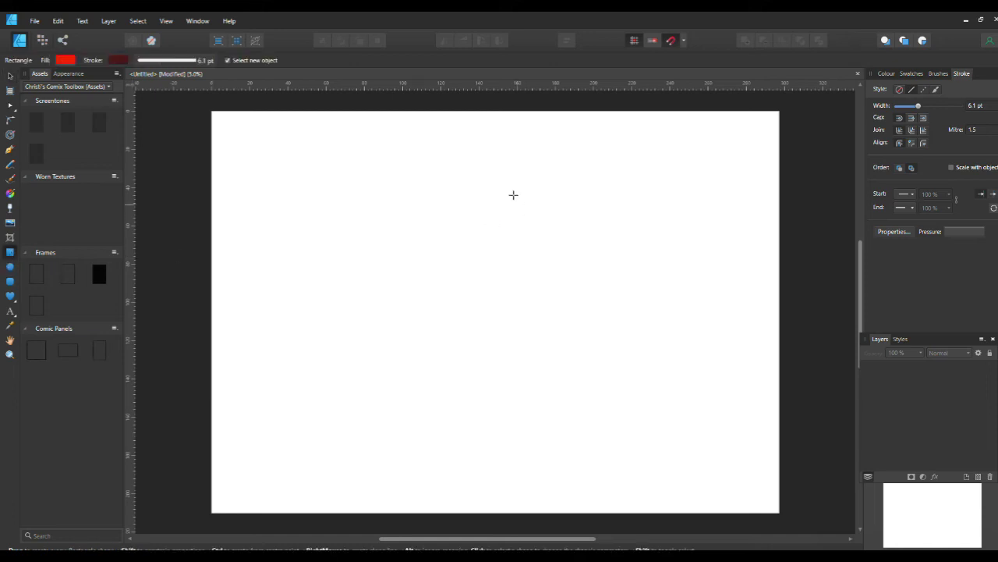
pyautogui.moveTo(353, 161); pyautogui.dragTo(658, 333)
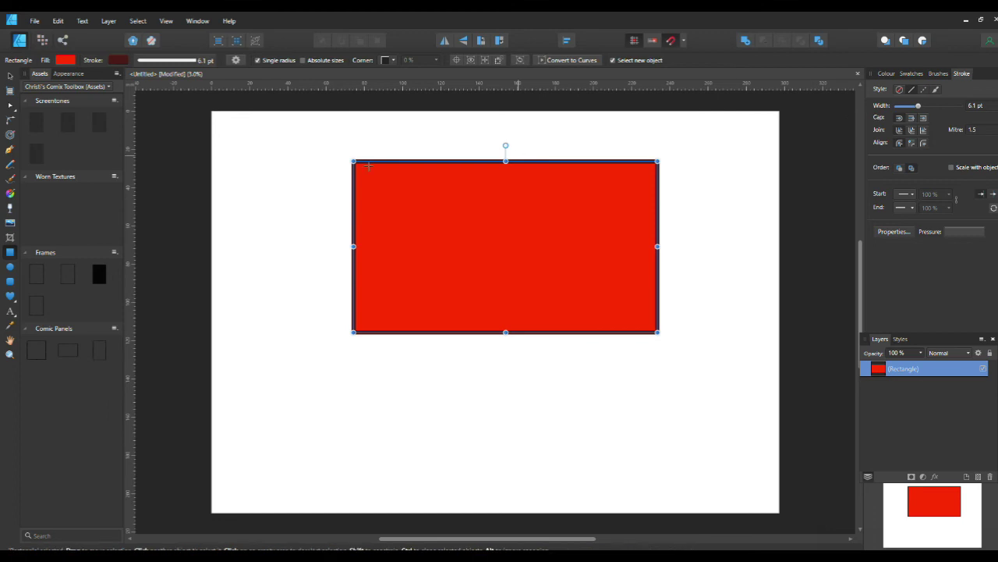
# Try an inward contour of about 1.9 mm on the red rectangle and undo it
pyautogui.click(10, 136)
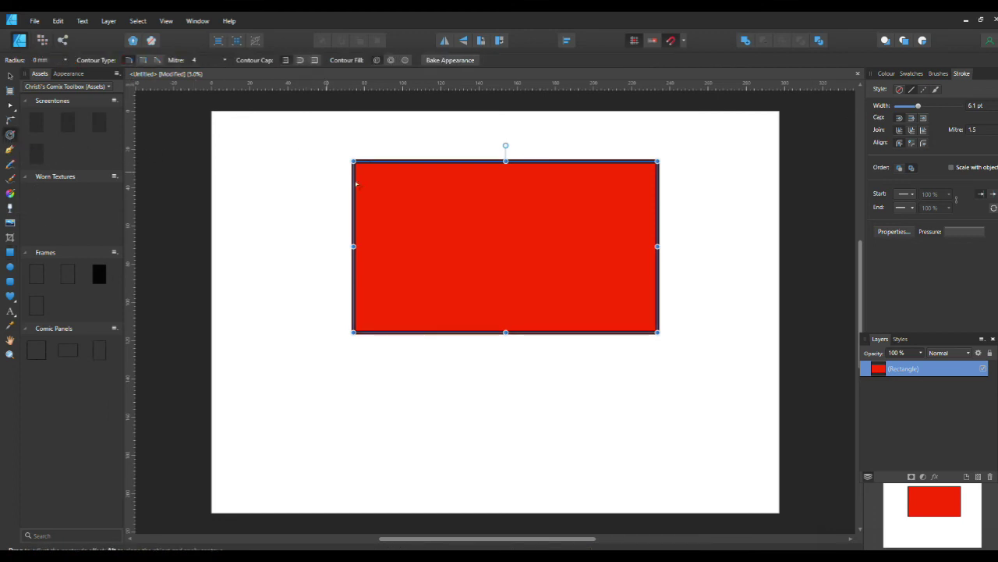
pyautogui.moveTo(445, 213); pyautogui.dragTo(440, 264)
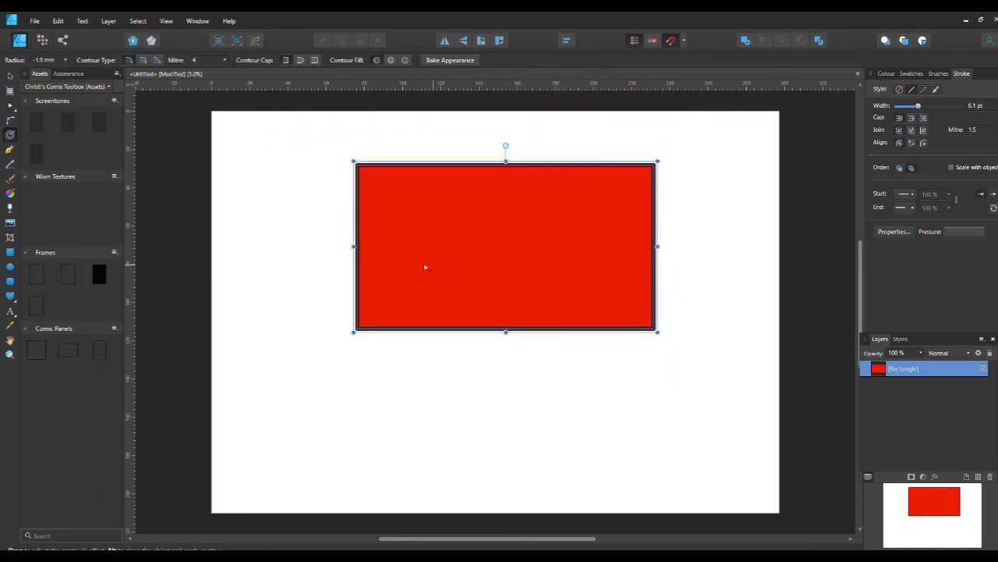
pyautogui.click(59, 21)
pyautogui.click(61, 37)
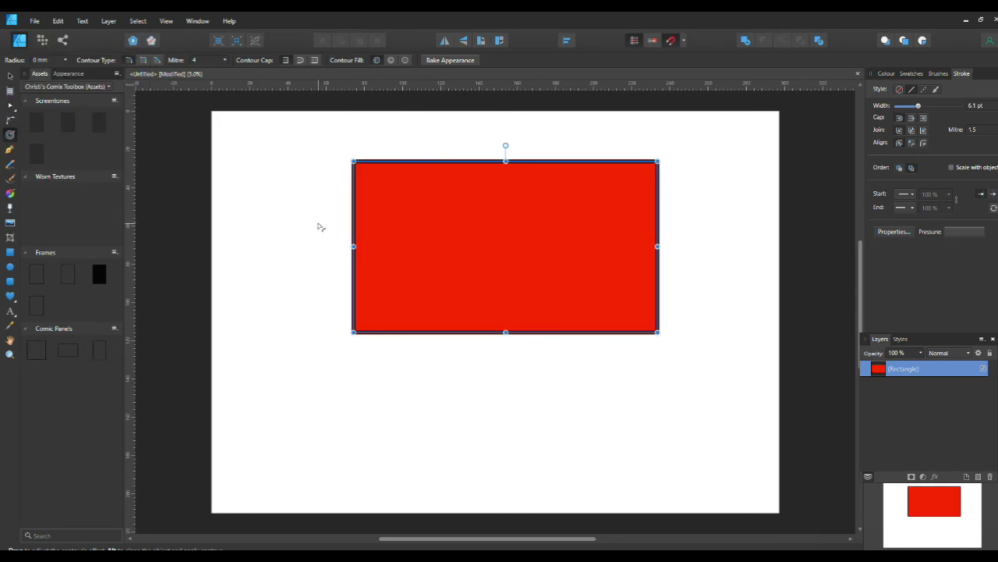
# Round the rectangle's upper-left corner to a radius of about 28 mm and its upper-right corner to about 27 mm with the Corner Tool
pyautogui.click(11, 121)
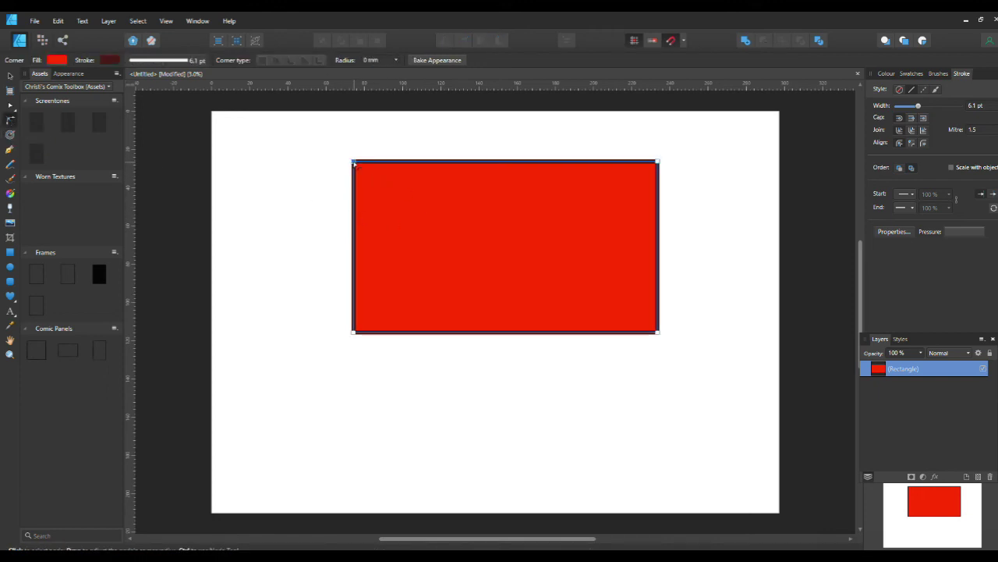
pyautogui.moveTo(354, 163); pyautogui.dragTo(407, 216)
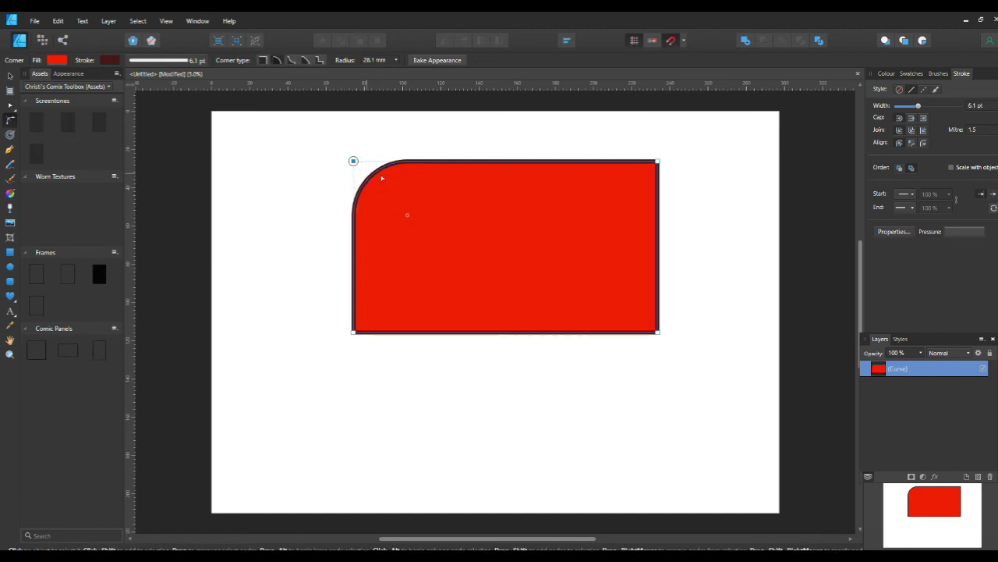
pyautogui.click(657, 162)
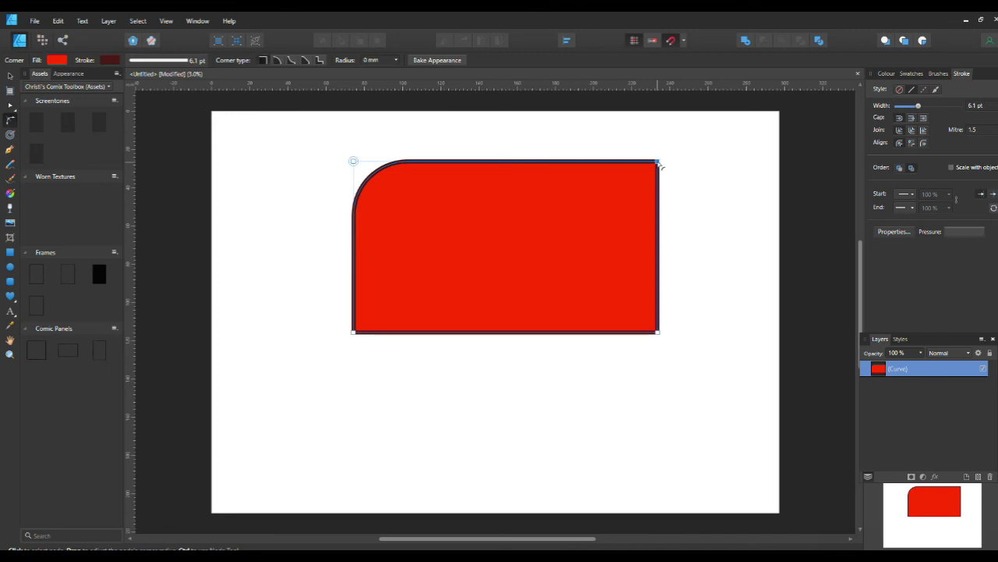
pyautogui.moveTo(660, 166); pyautogui.dragTo(620, 228)
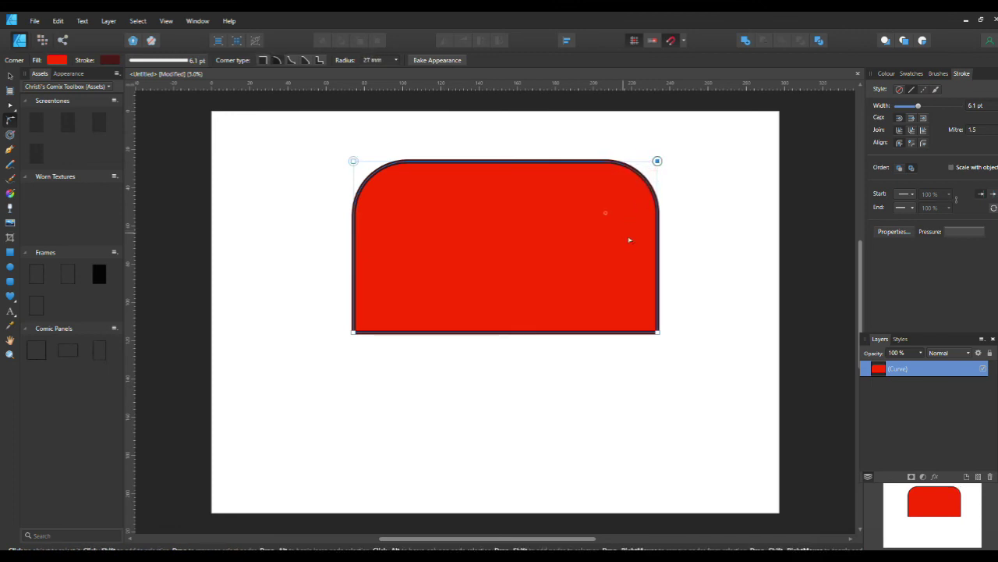
# Round the rectangle's lower-right corner to a radius of about 27.4 mm and its lower-left corner to about 42.6 mm
pyautogui.click(659, 334)
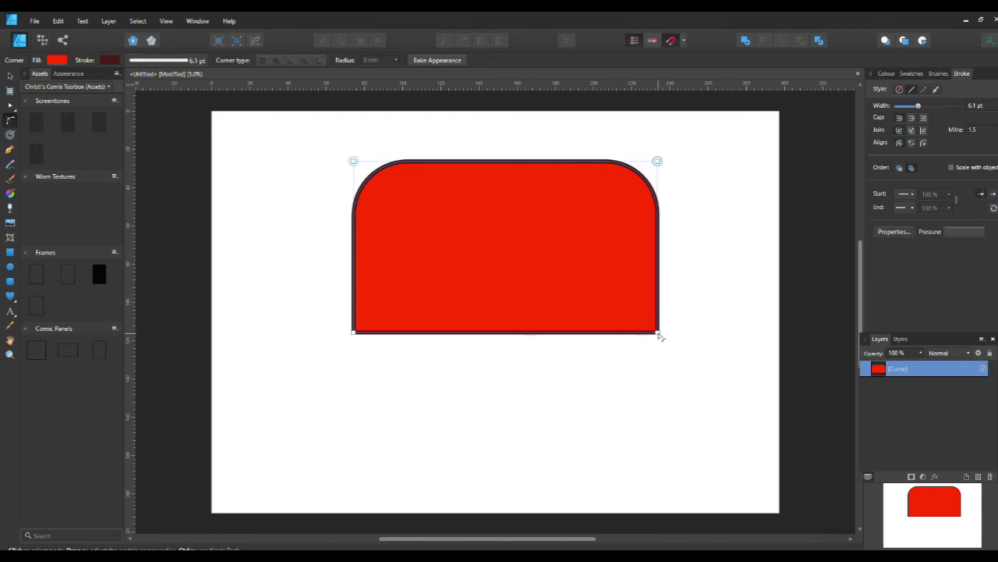
pyautogui.moveTo(660, 334); pyautogui.dragTo(603, 286)
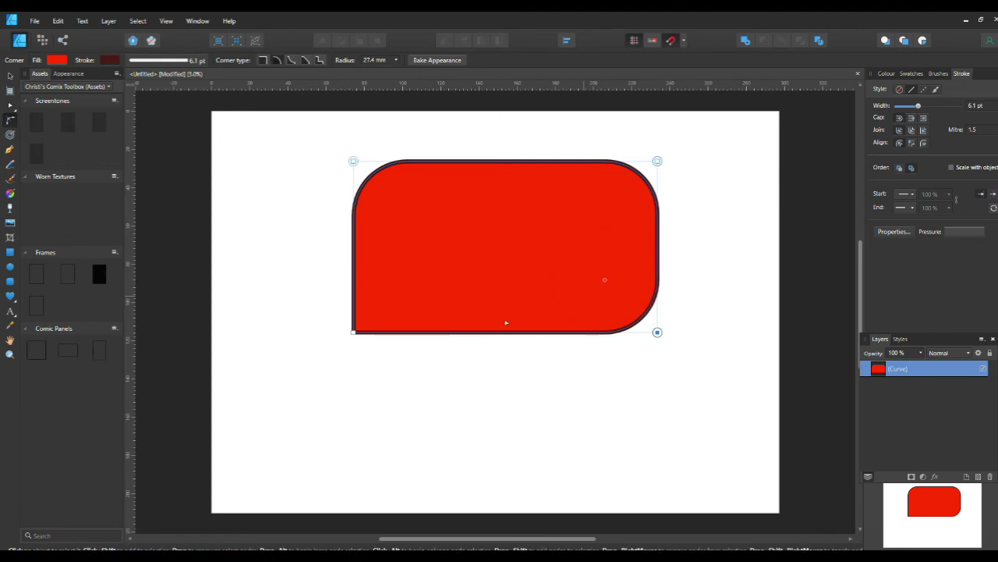
pyautogui.click(354, 333)
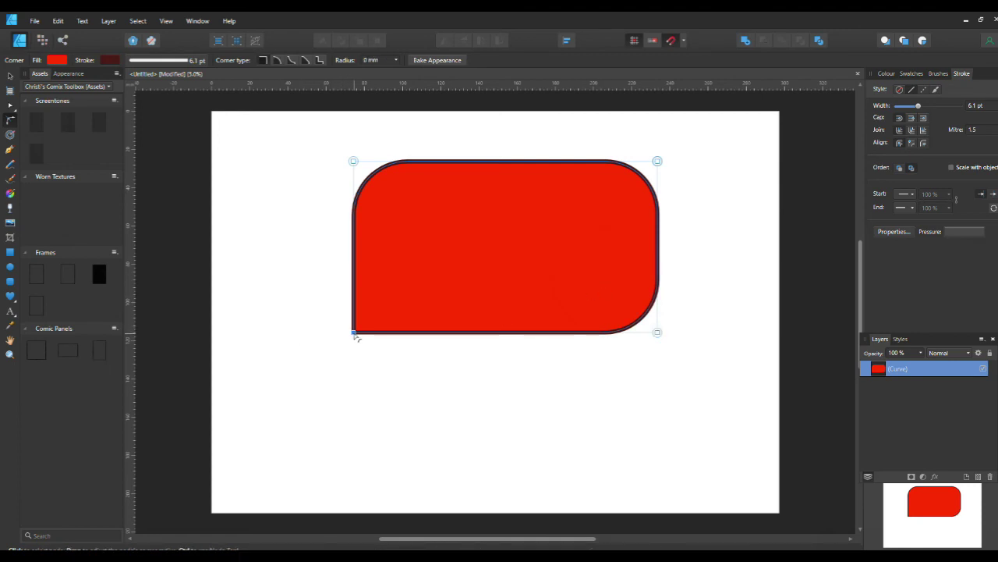
pyautogui.moveTo(357, 334); pyautogui.dragTo(434, 365)
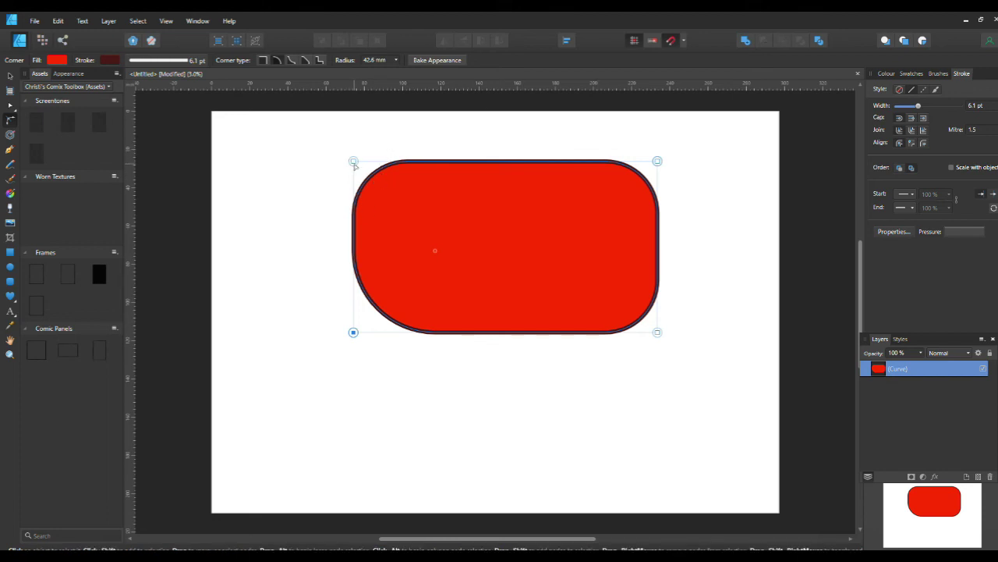
# Reselect the rounded shape for corner editing and enlarge its upper-left corner radius to about 39.2 mm
pyautogui.moveTo(662, 161)
pyautogui.mouseDown()
pyautogui.moveTo(641, 181)
pyautogui.moveTo(658, 165)
pyautogui.mouseUp()
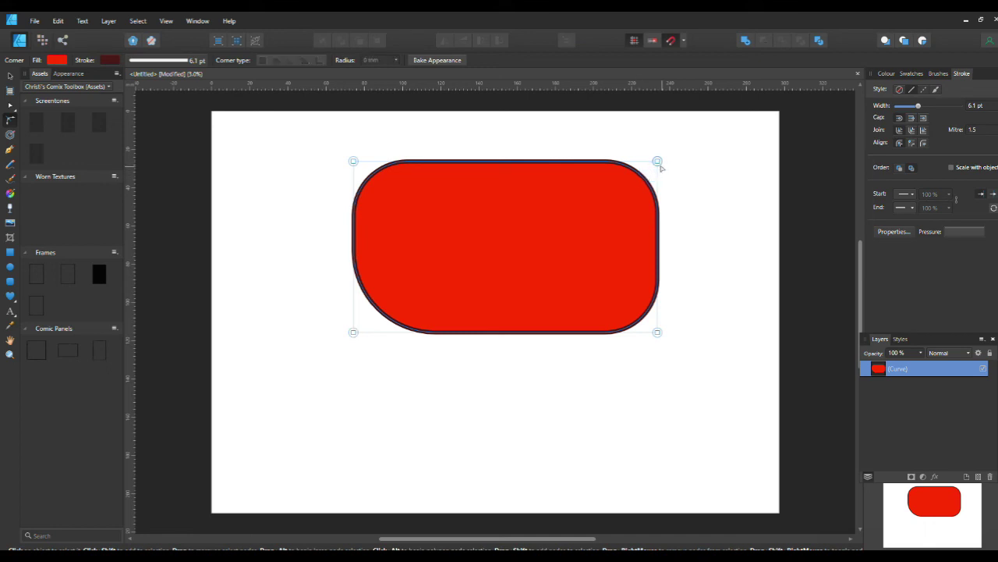
pyautogui.click(660, 167)
pyautogui.click(631, 185)
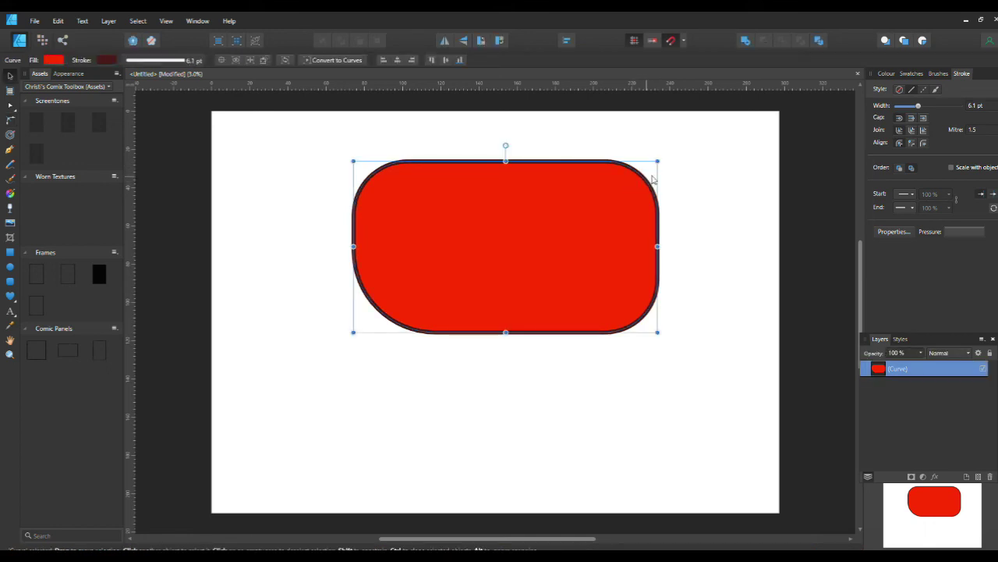
pyautogui.click(652, 167)
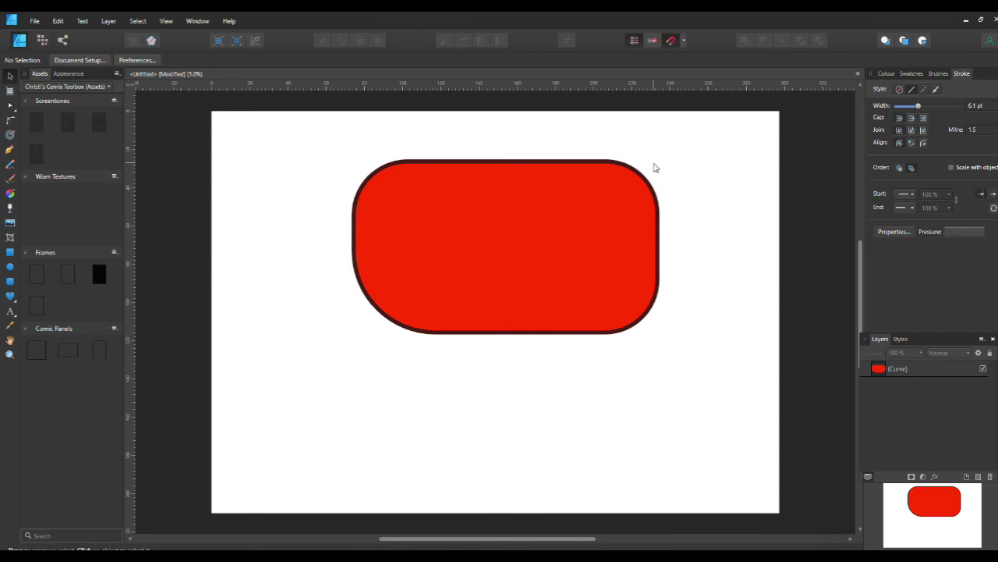
pyautogui.click(384, 190)
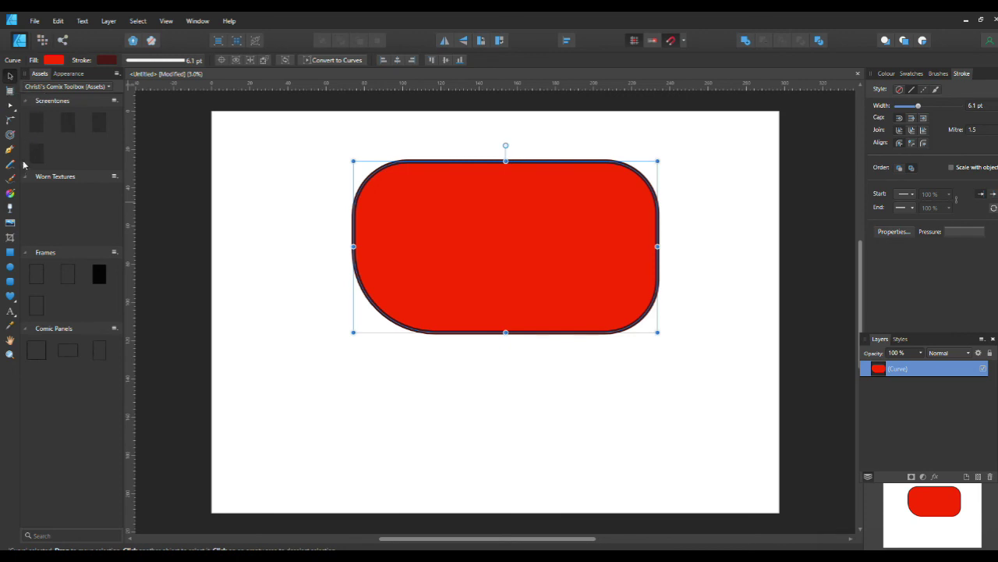
pyautogui.click(11, 120)
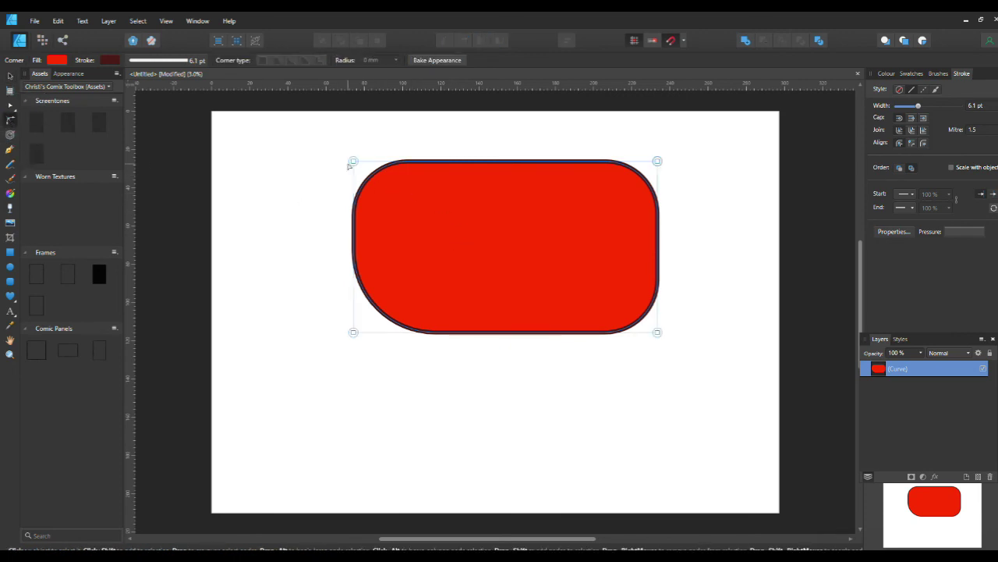
pyautogui.moveTo(353, 162); pyautogui.dragTo(428, 234)
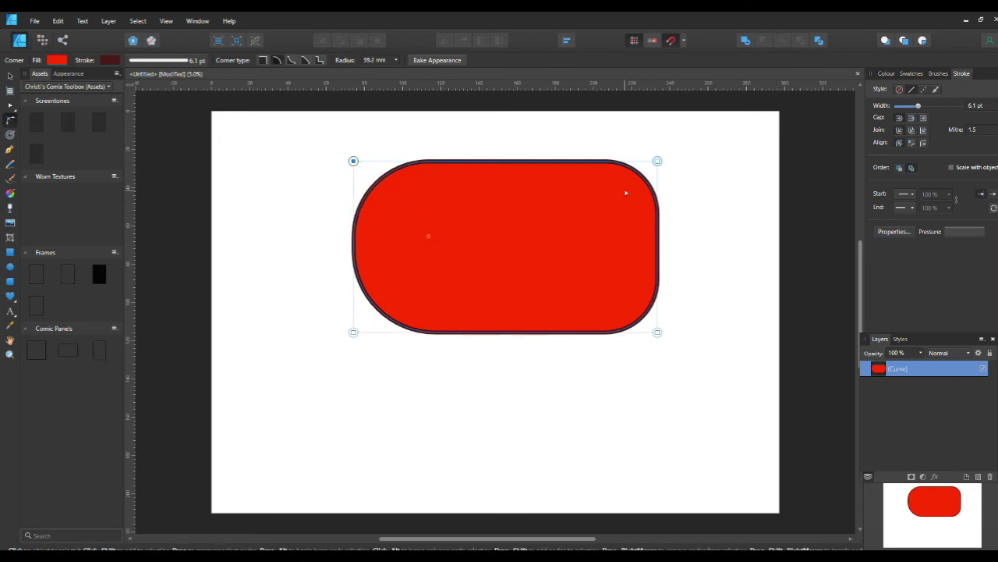
# Square off the upper-right corner and re-round it with a much larger radius, and reduce the lower-right corner radius to about 21.2 mm
pyautogui.click(658, 161)
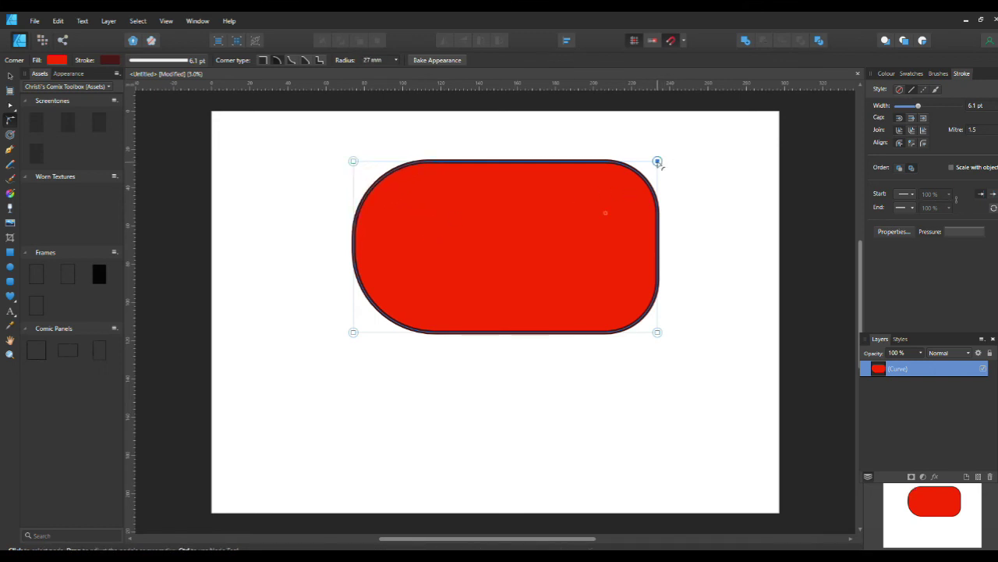
pyautogui.moveTo(659, 164); pyautogui.dragTo(663, 159)
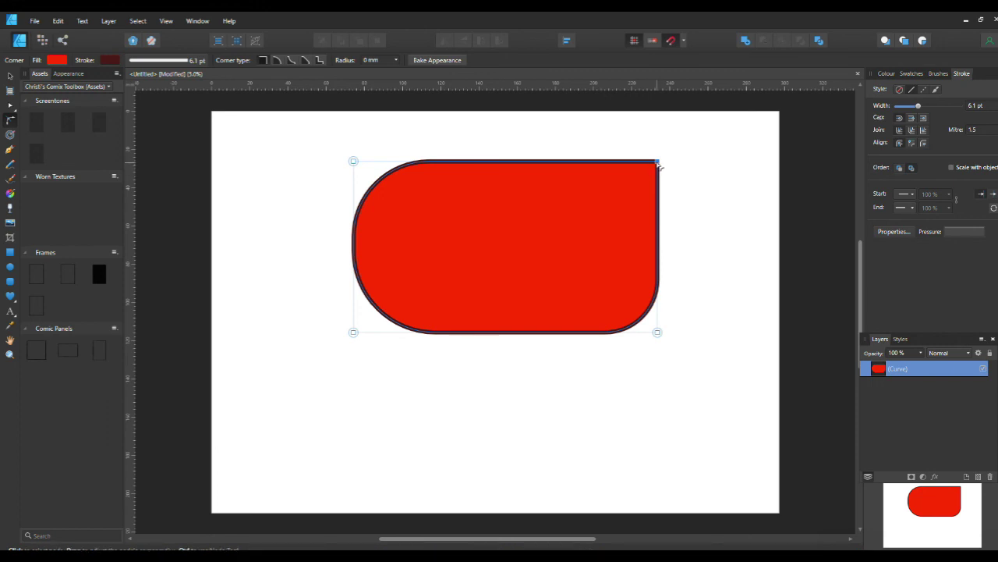
pyautogui.moveTo(657, 161); pyautogui.dragTo(531, 239)
pyautogui.click(660, 333)
pyautogui.moveTo(660, 334); pyautogui.dragTo(616, 293)
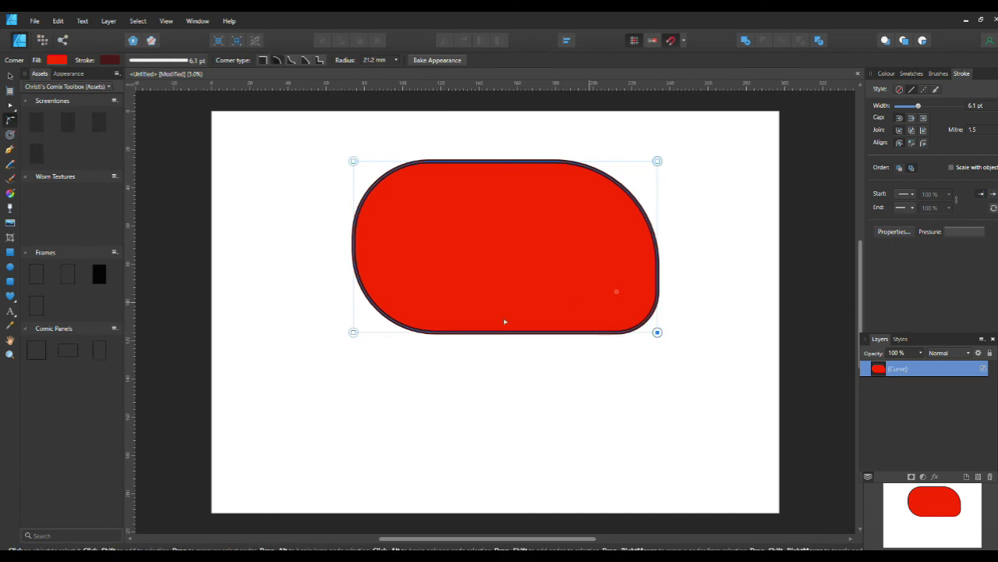
# Reselect the shape for corner editing and reduce its lower-left corner radius to about 0.4 mm, making it nearly square
pyautogui.click(358, 337)
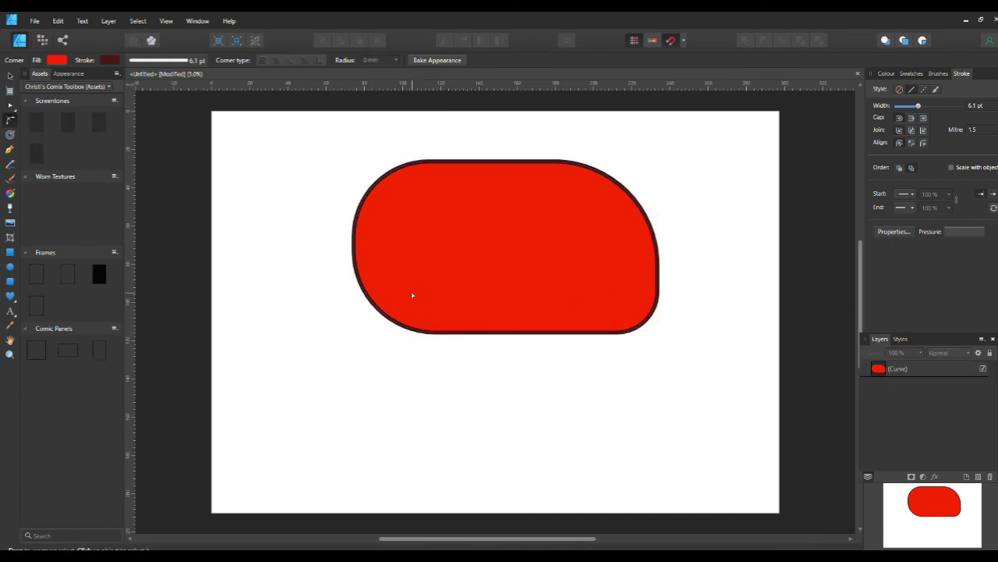
pyautogui.click(350, 330)
pyautogui.click(354, 338)
pyautogui.press('v')
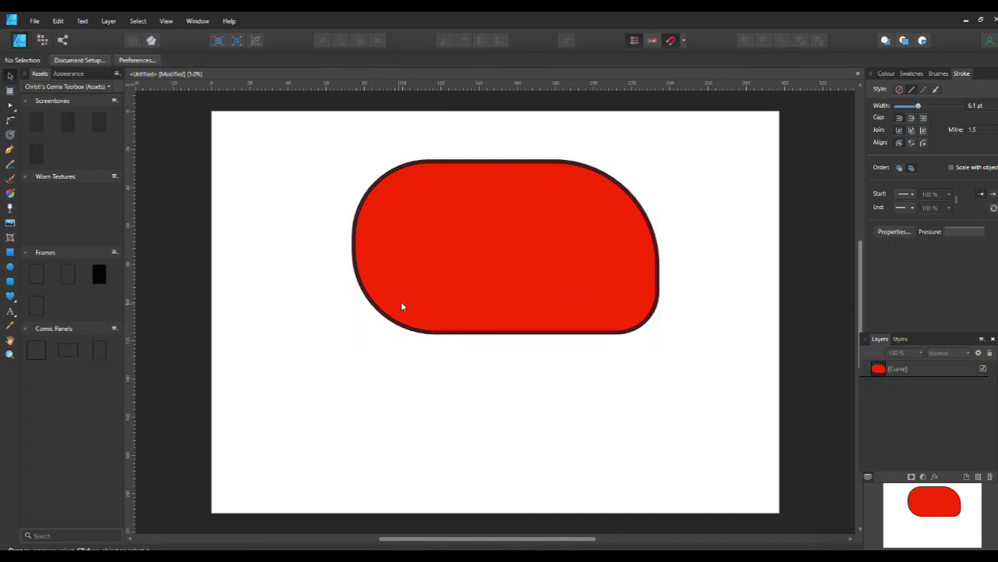
pyautogui.click(402, 306)
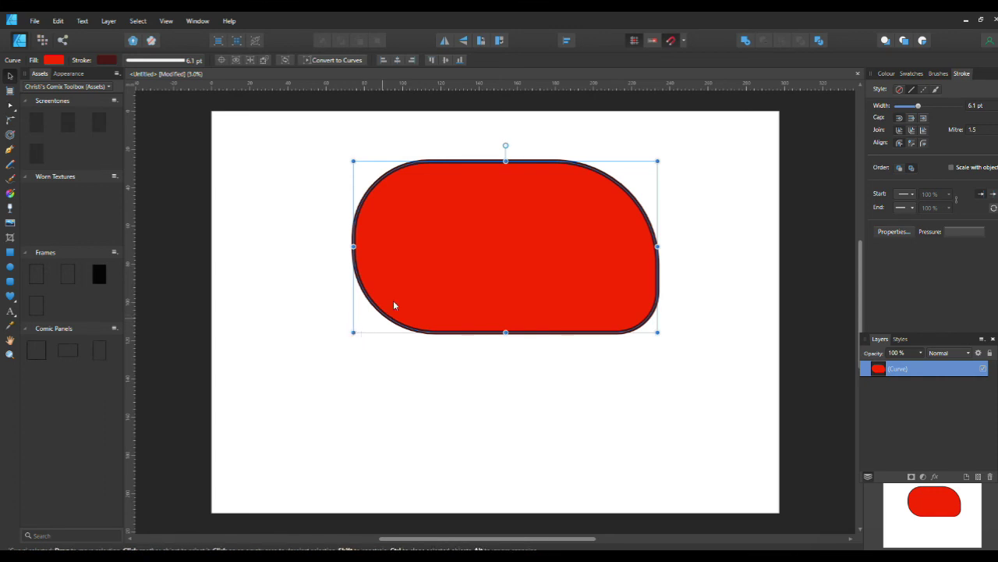
pyautogui.click(9, 121)
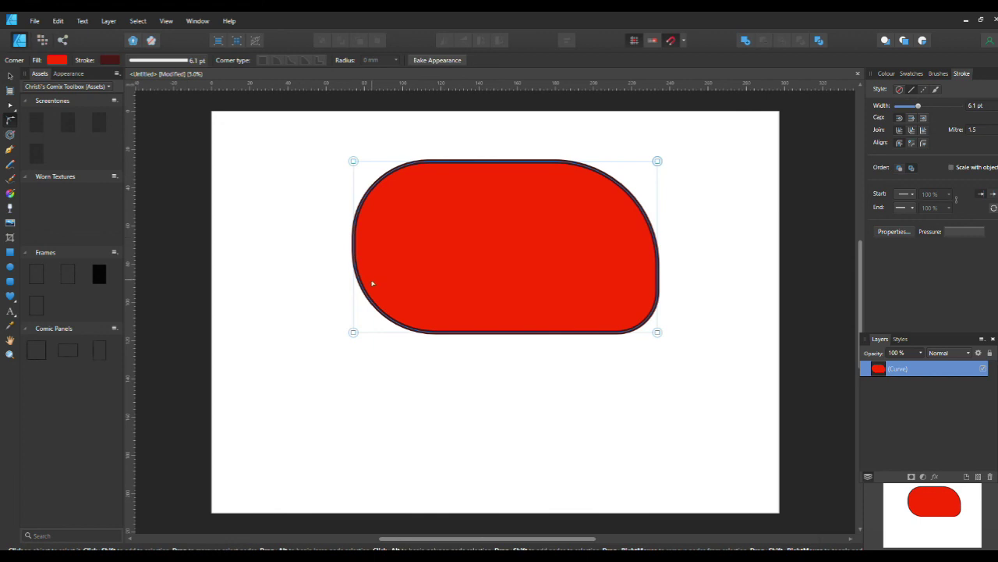
pyautogui.moveTo(354, 334)
pyautogui.mouseDown()
pyautogui.moveTo(420, 290)
pyautogui.moveTo(377, 314)
pyautogui.moveTo(546, 258)
pyautogui.moveTo(354, 332)
pyautogui.mouseUp()
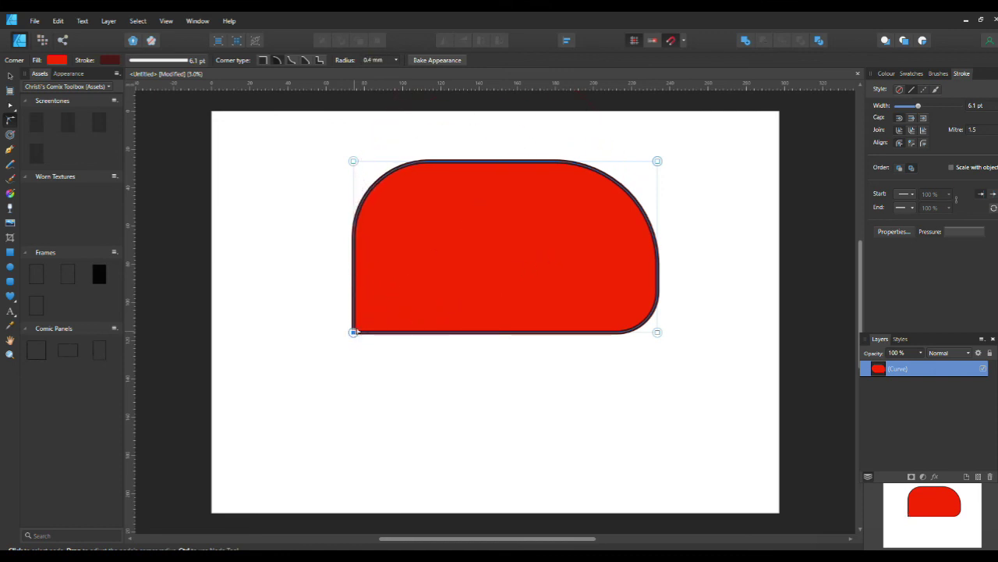
# Reselect the shape and reduce its upper-left corner radius to about 18.4 mm
pyautogui.click(356, 163)
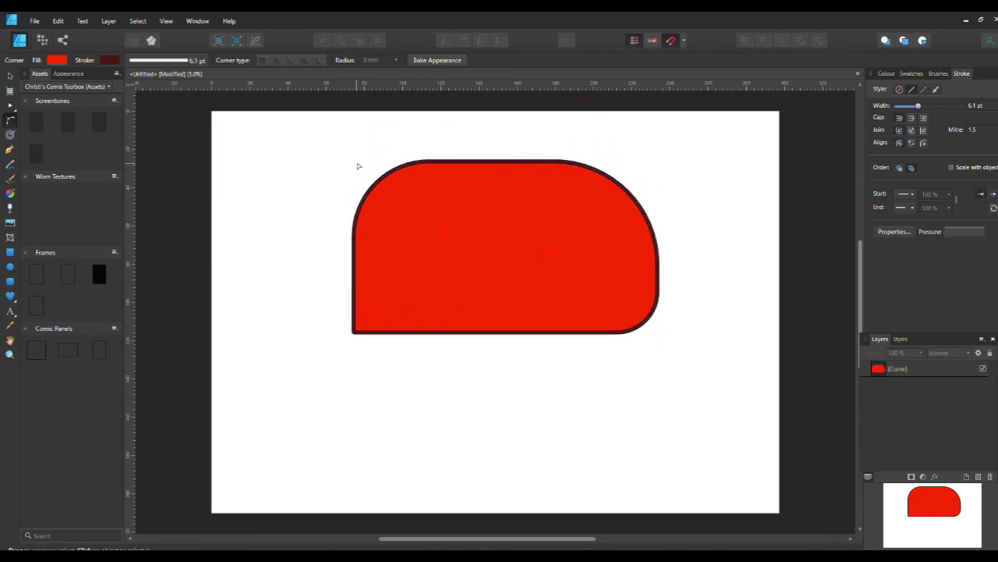
pyautogui.click(395, 205)
pyautogui.moveTo(354, 164); pyautogui.dragTo(388, 196)
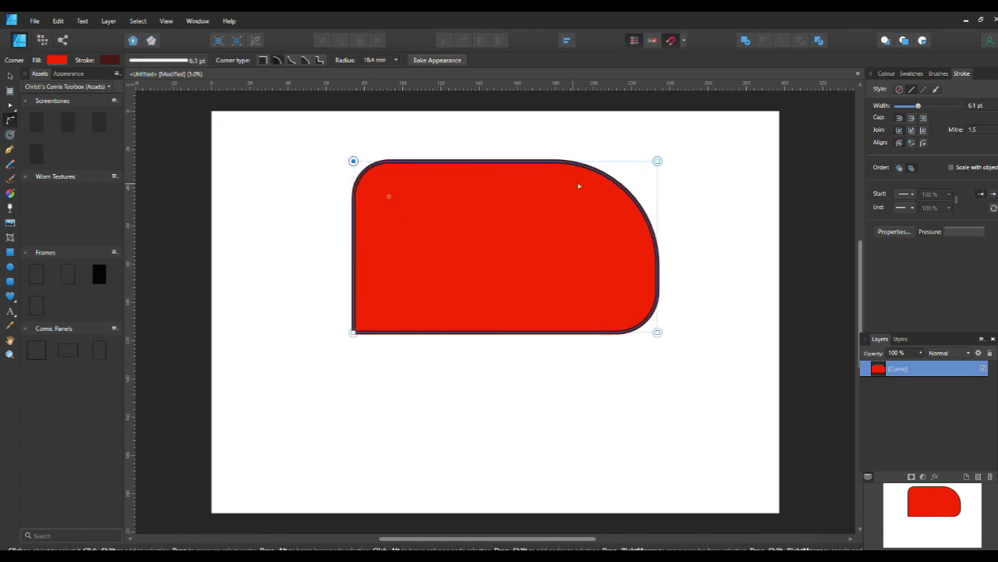
pyautogui.click(568, 228)
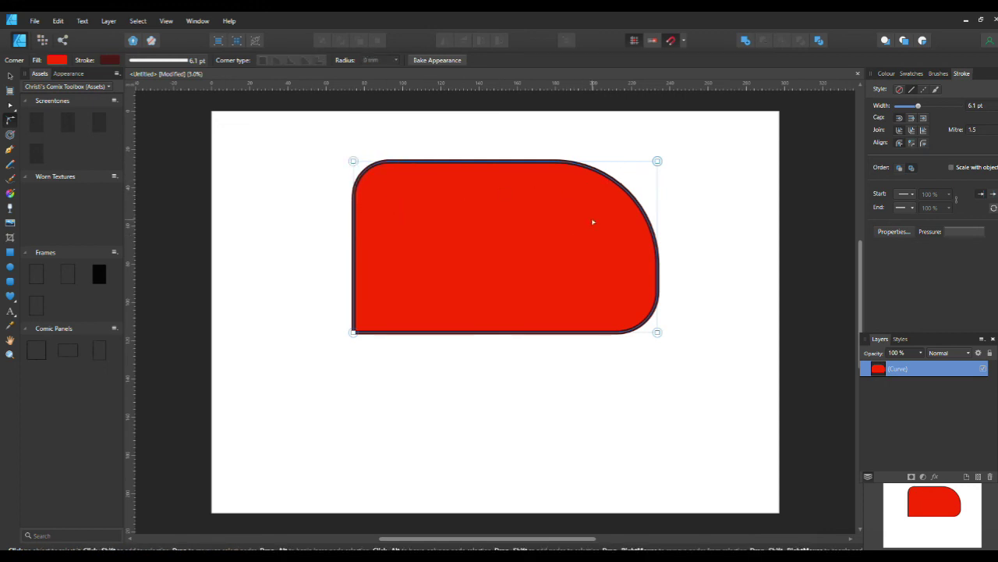